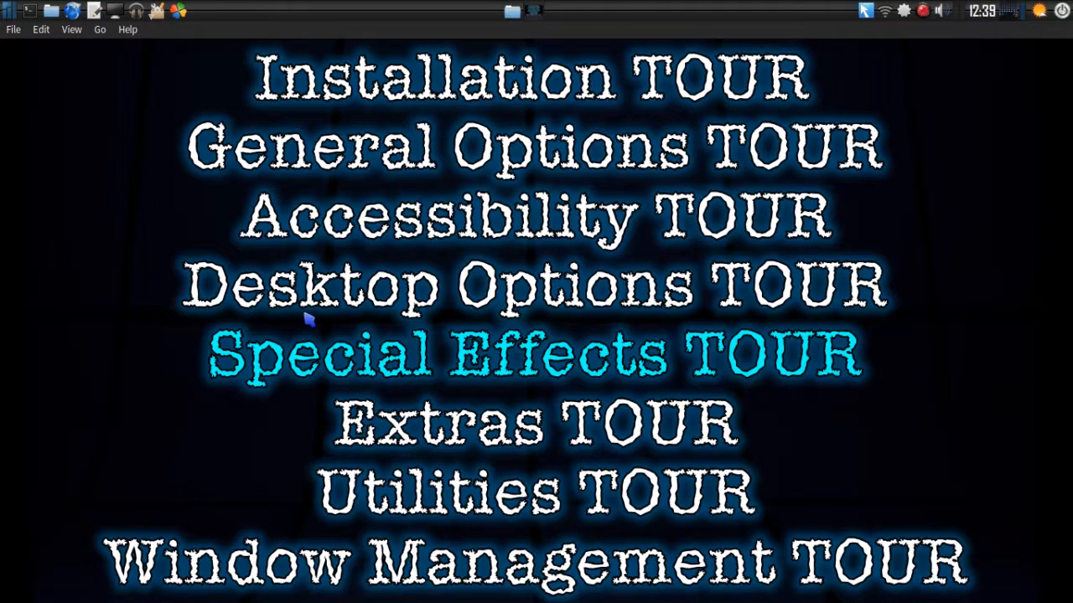
- Switch to the browser's workspace and review the Compiz-Reloaded thread's video tour listing, resources, install order and installation procedures
key(ctrl+alt+Left)
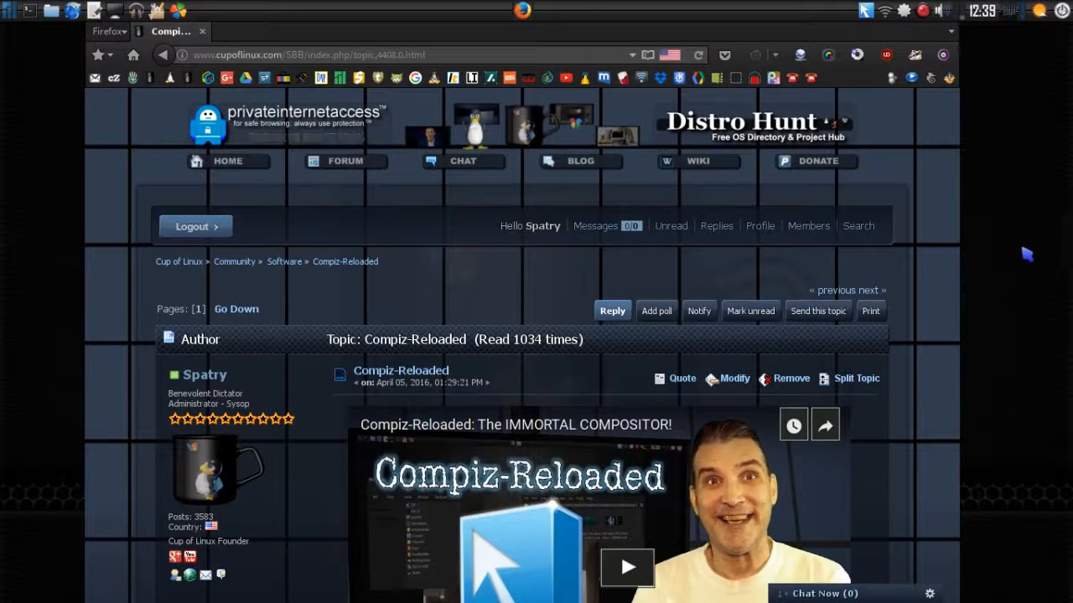
scroll(945, 285, down, 7)
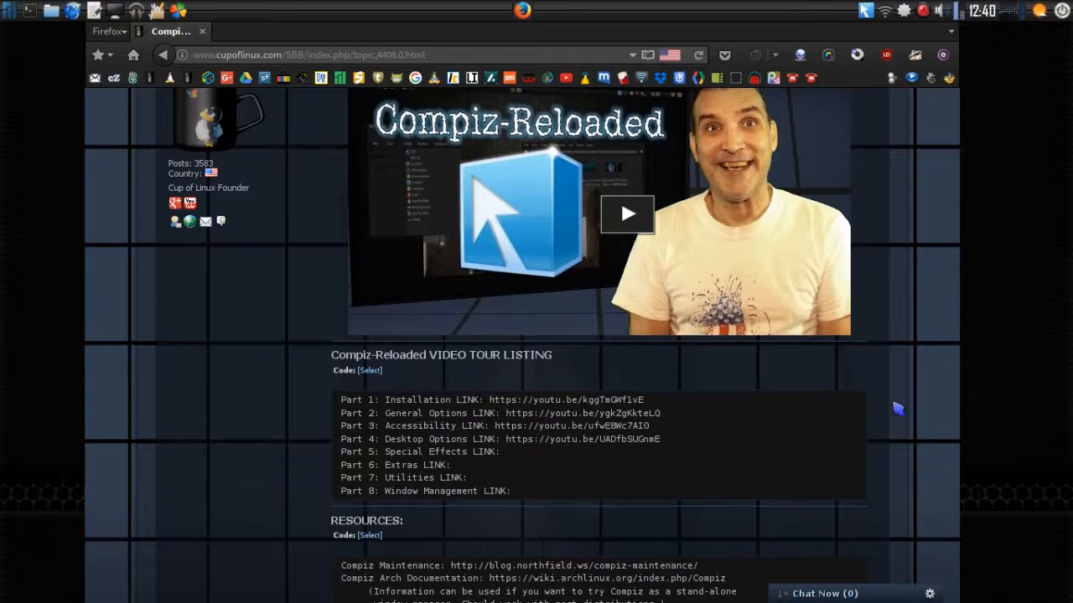
scroll(932, 408, down, 3)
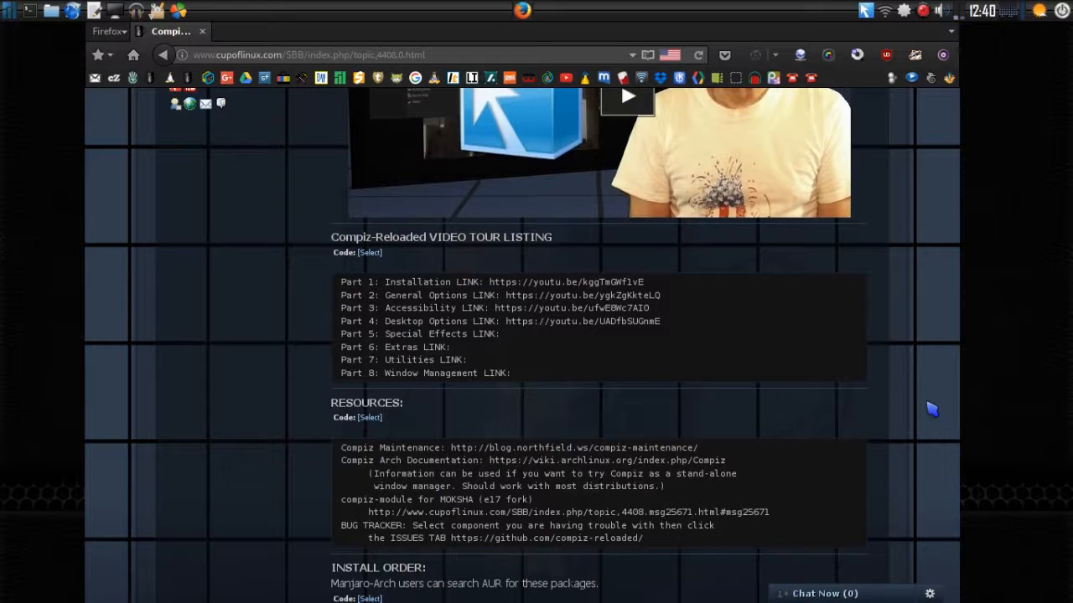
scroll(932, 409, down, 3)
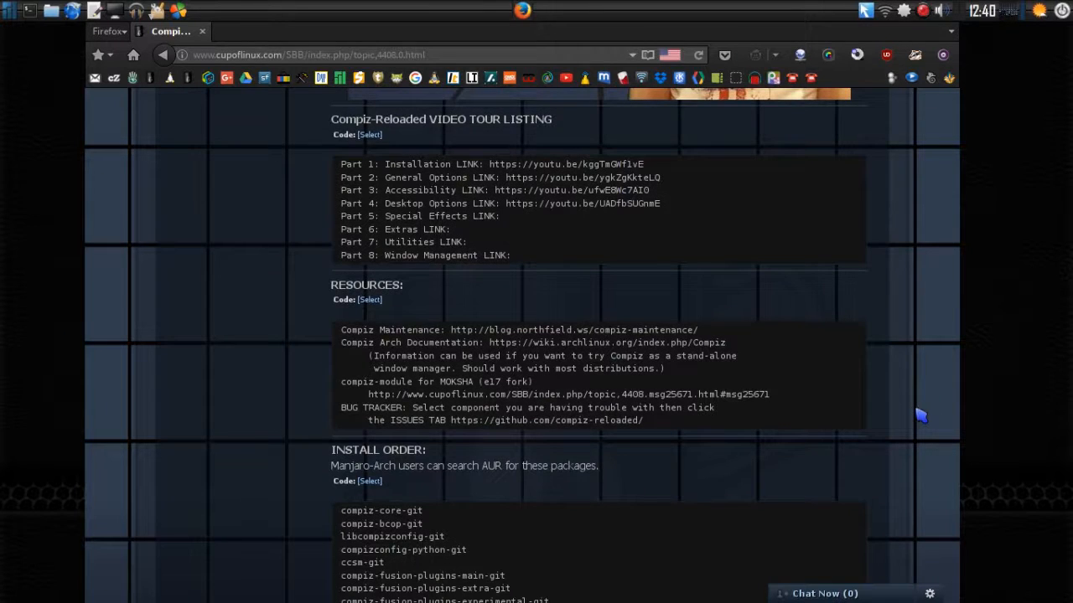
scroll(920, 415, down, 3)
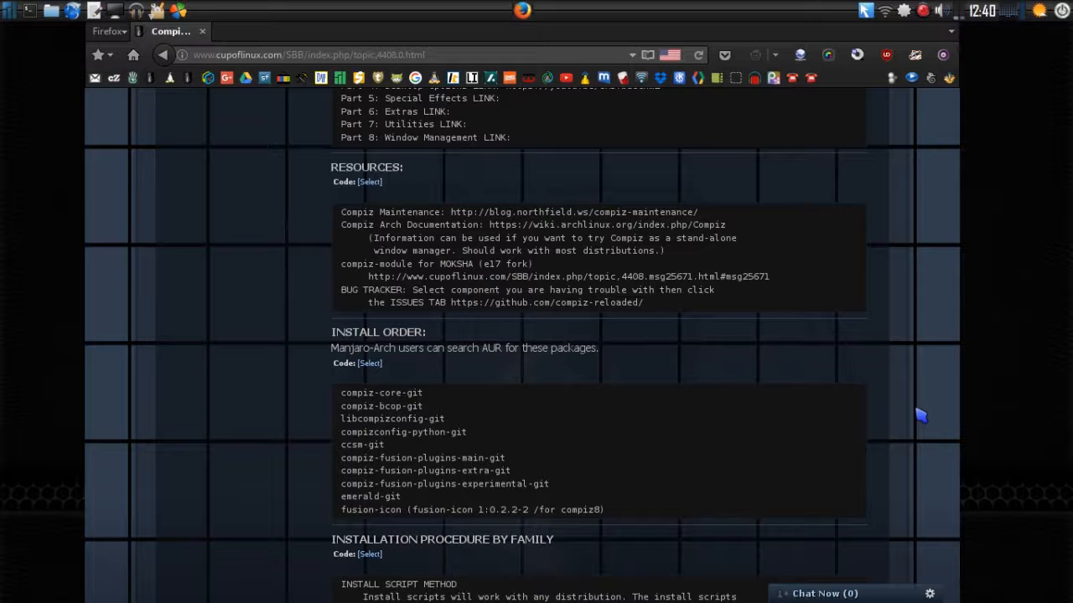
scroll(919, 415, down, 3)
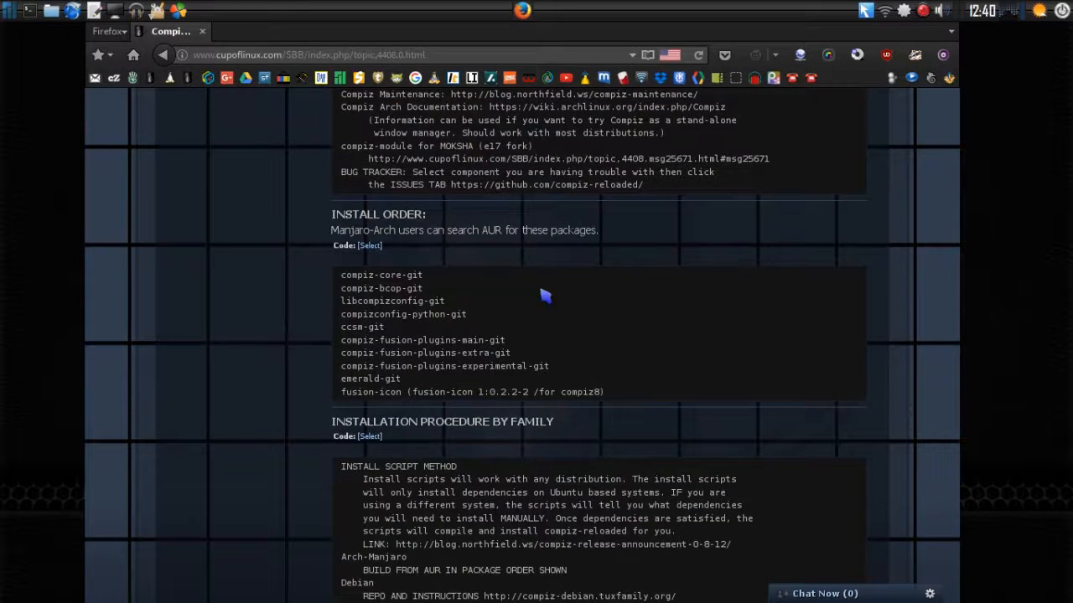
scroll(829, 373, down, 3)
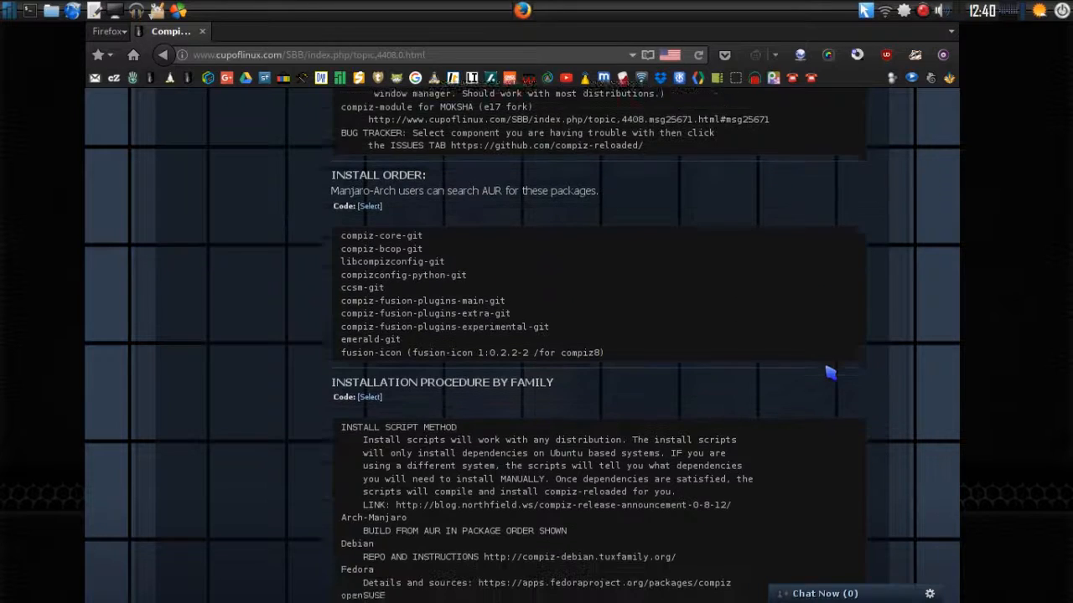
scroll(829, 373, down, 6)
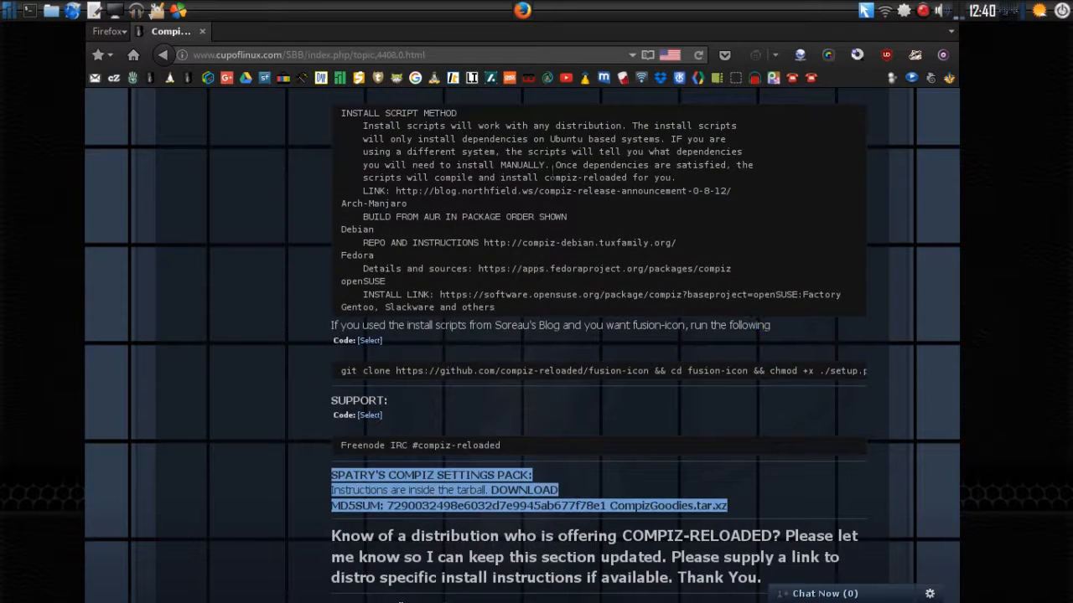
- Highlight the Compiz settings pack's download and MD5SUM lines, clear the selection and revisit the video tour listing
click(644, 433)
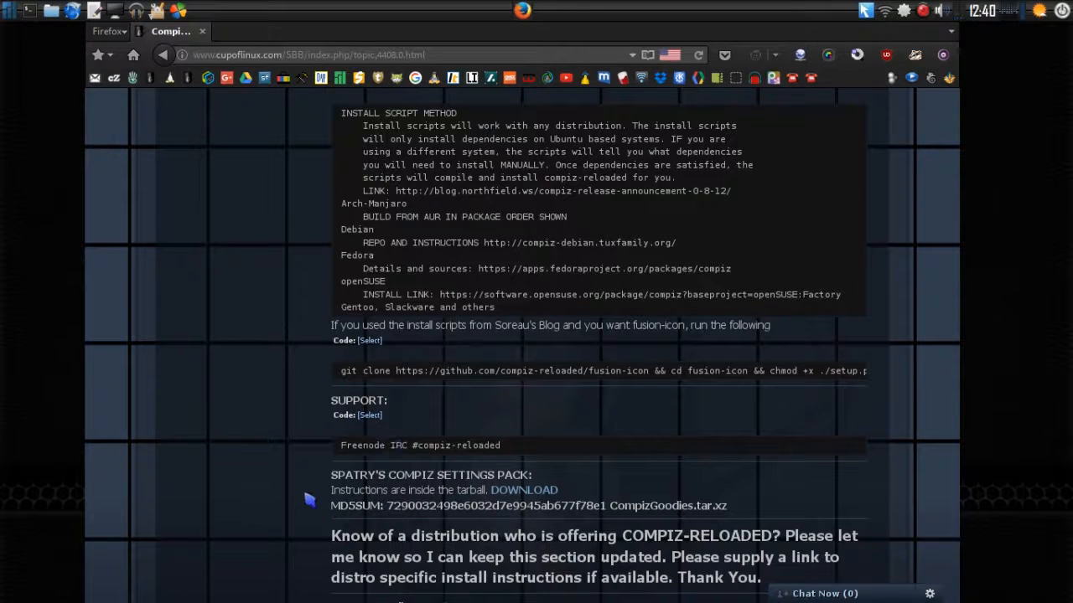
drag(331, 490, 764, 524)
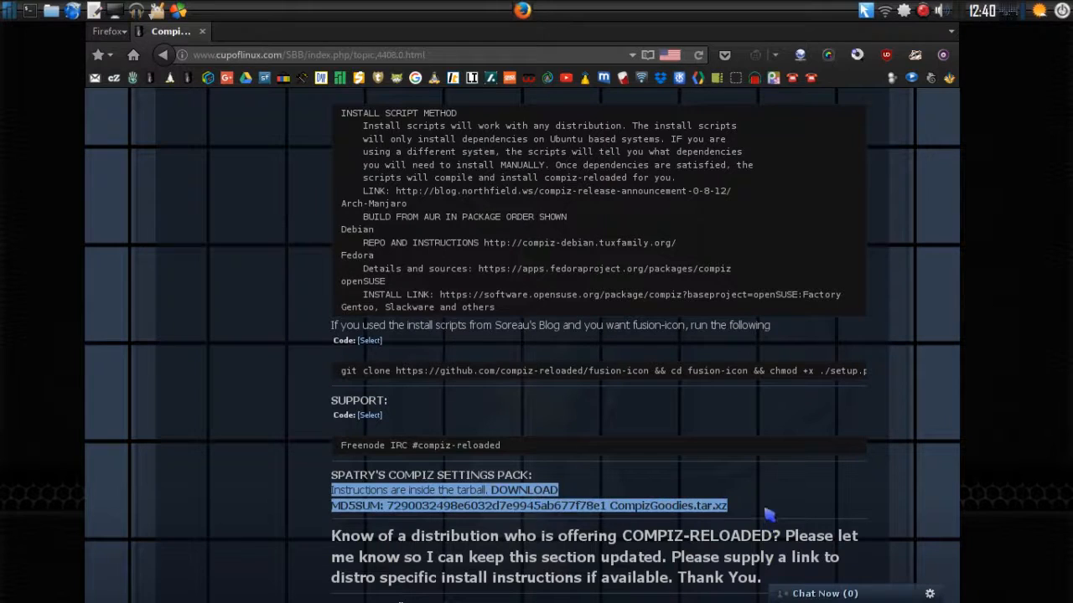
click(853, 505)
scroll(853, 505, up, 15)
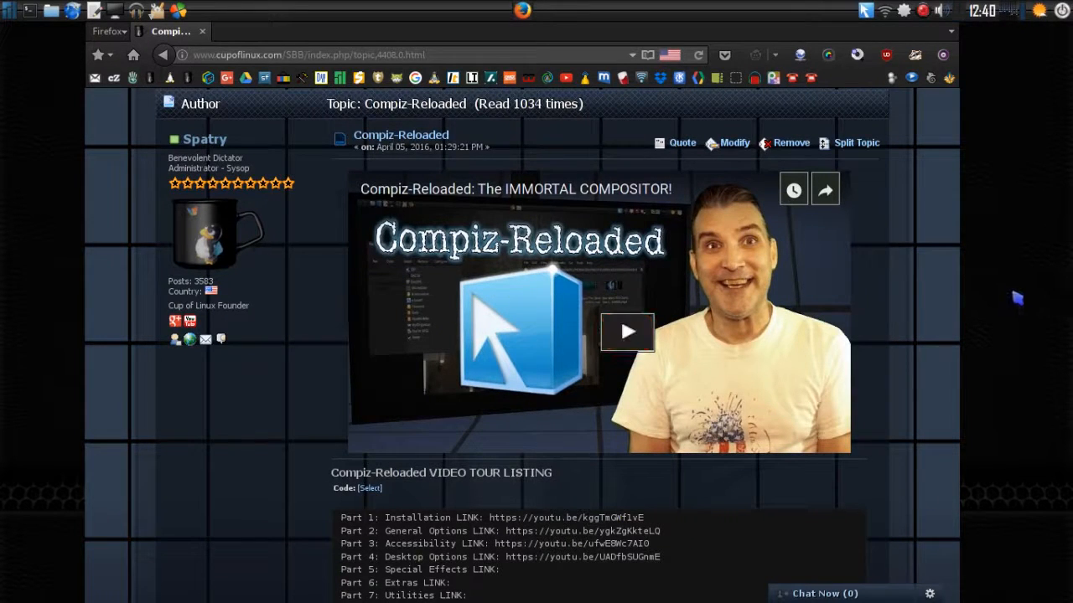
scroll(927, 316, down, 5)
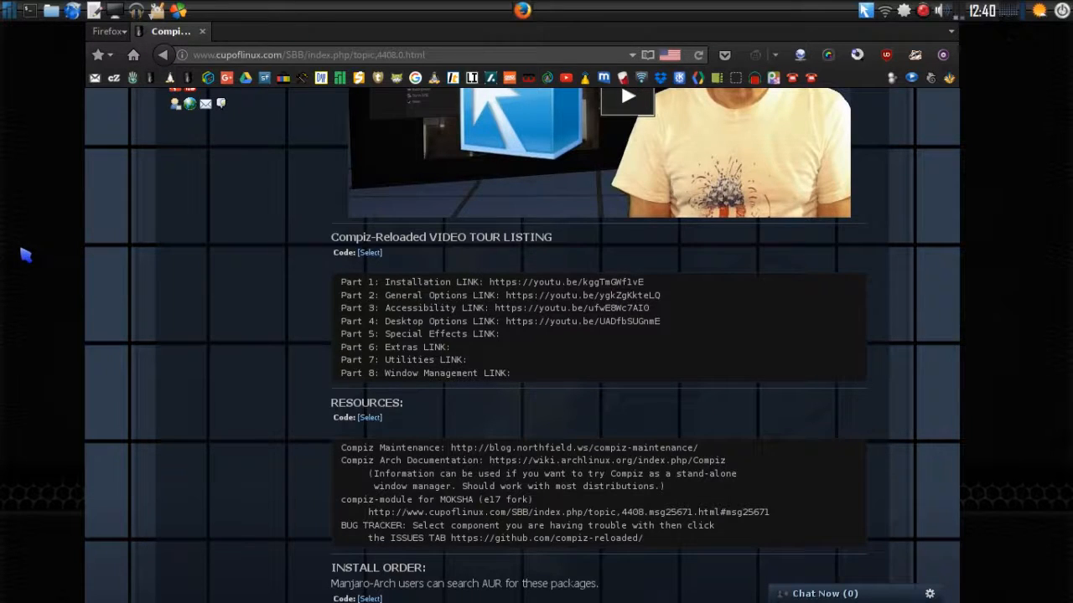
scroll(185, 311, up, 10)
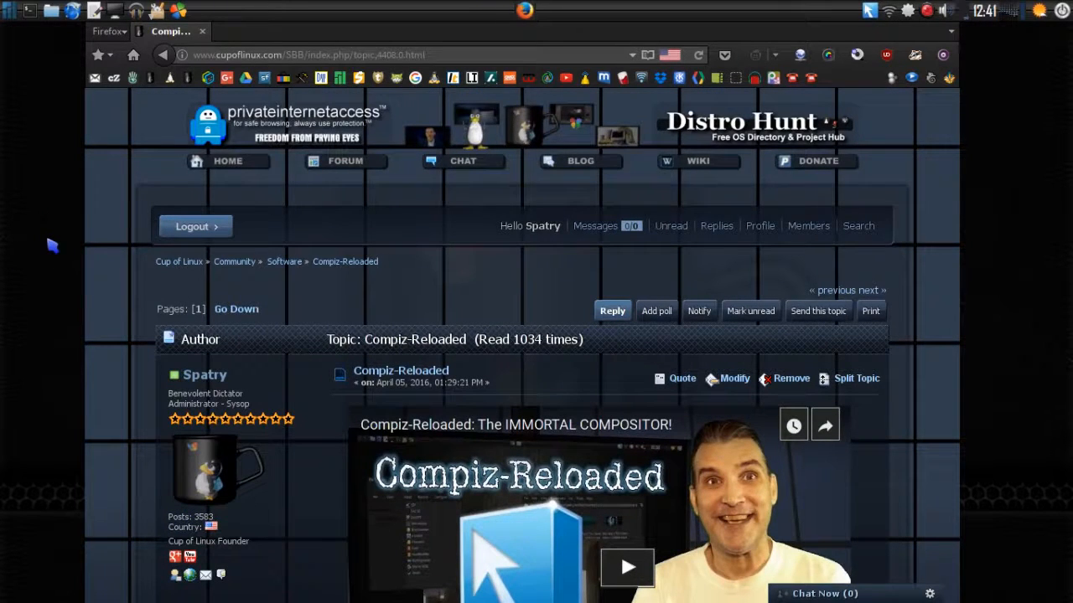
- Switch to the CompizConfig Settings Manager workspace and open the settings of the 3D Windows plugin
key(ctrl+alt+Left)
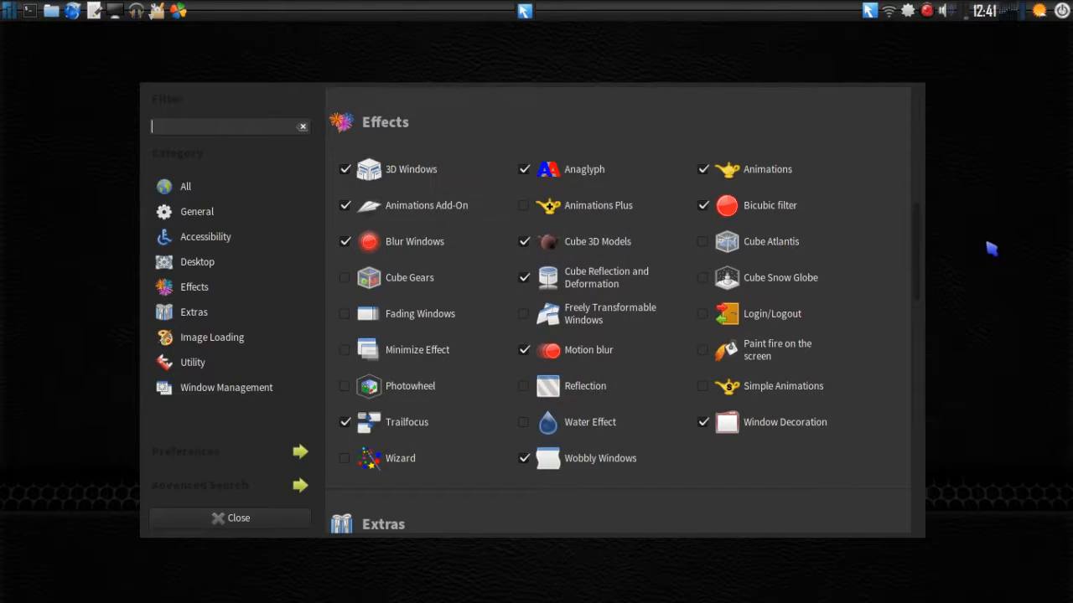
key(ctrl+alt+Right)
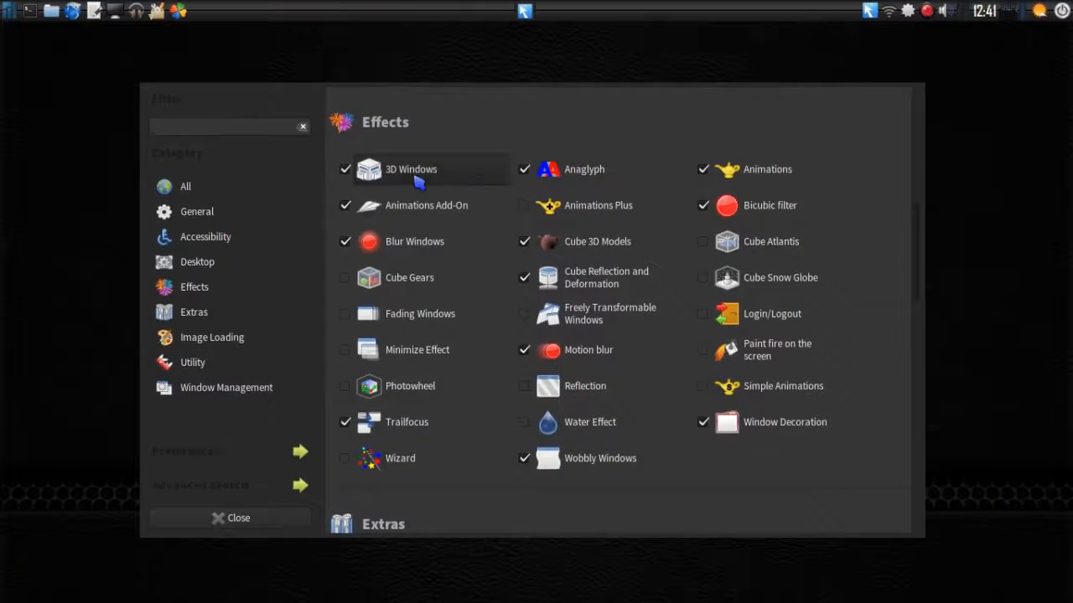
click(419, 178)
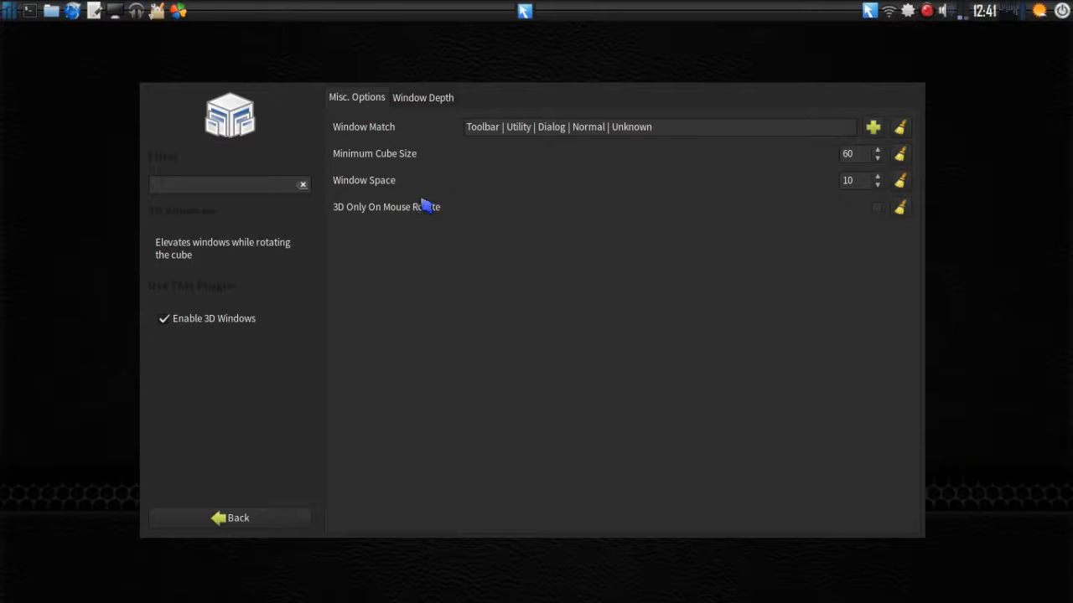
- Rotate the desktop cube to preview the 3D Windows effect, and open the plugin's Window Depth options
click(164, 322)
drag(1030, 304, 637, 277)
drag(927, 225, 917, 319)
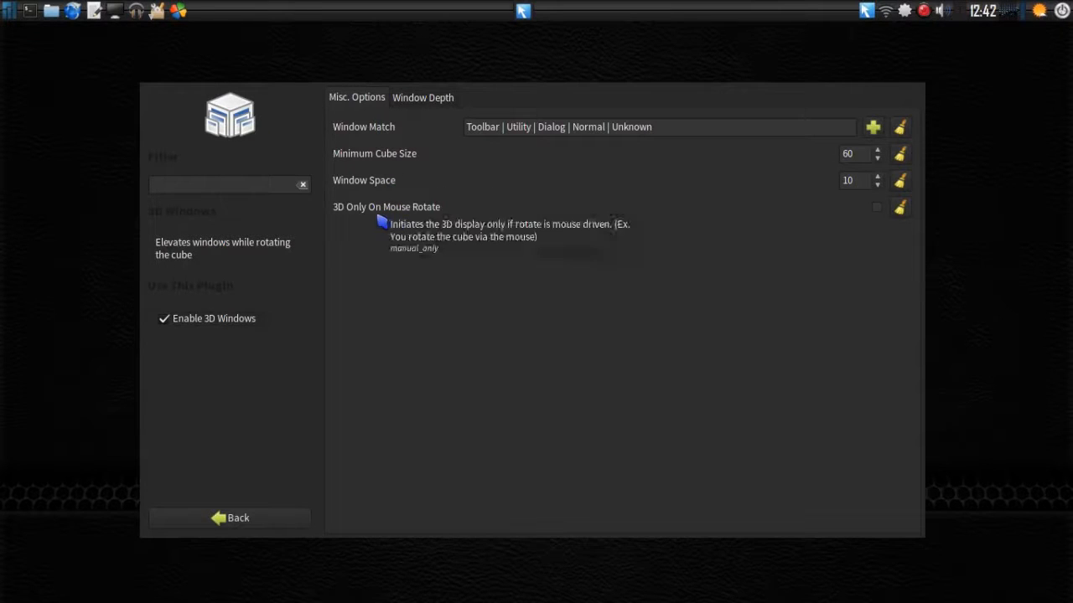
click(414, 99)
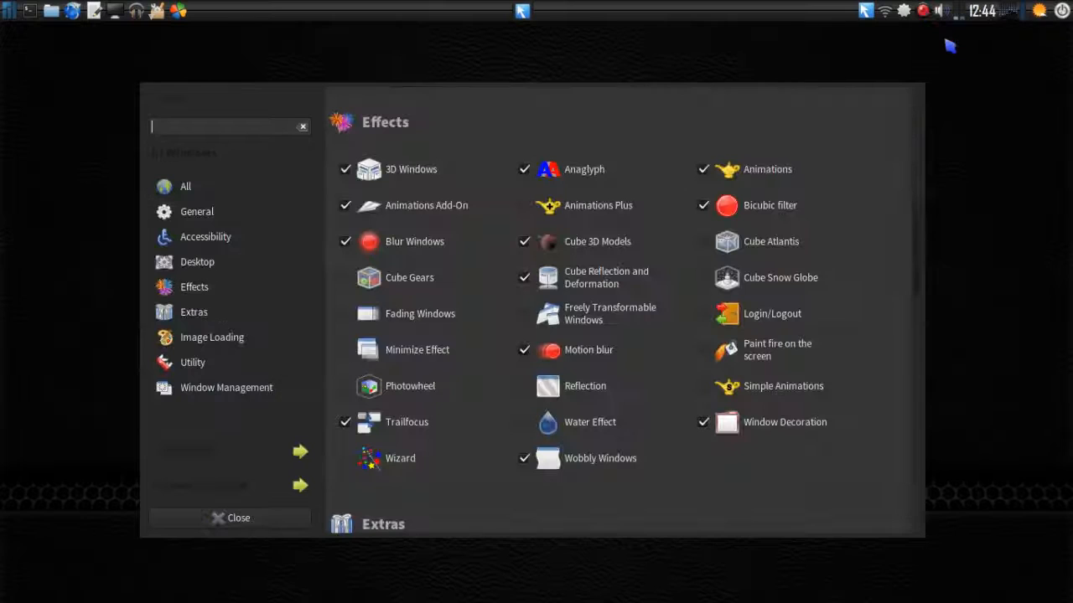
- Open the Anaglyph plugin, preview its full-screen effect across the workspaces, turn the effect off and return to the plugin list
click(582, 173)
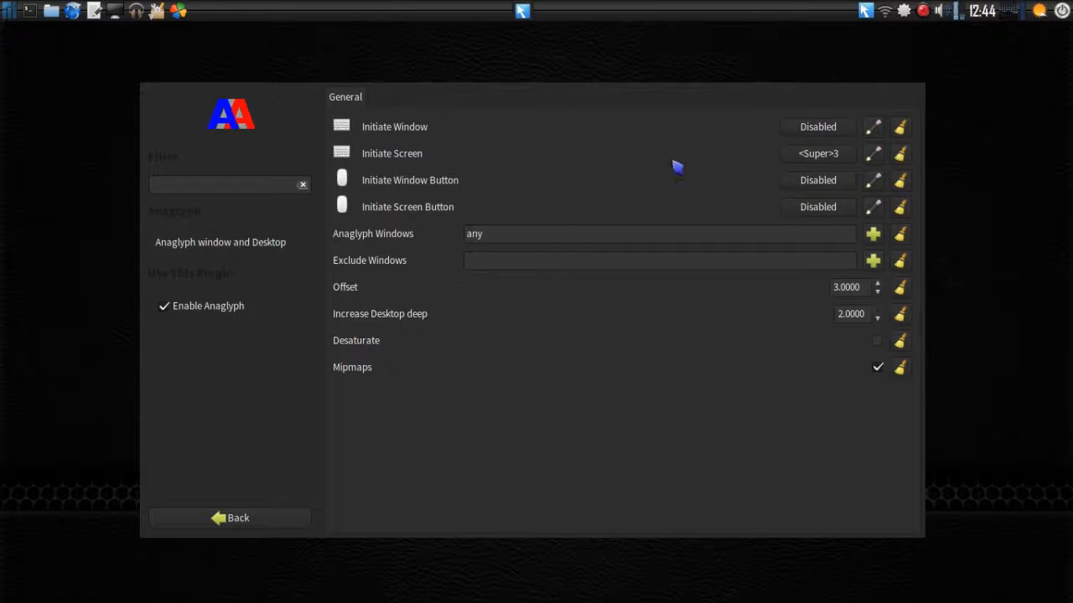
key(super+3)
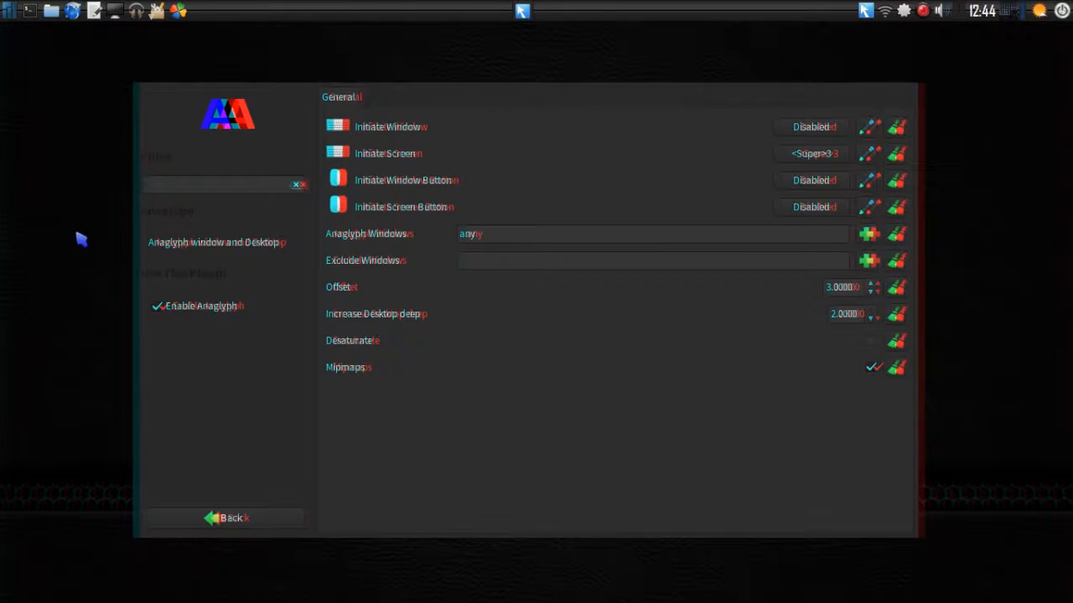
drag(42, 220, 436, 252)
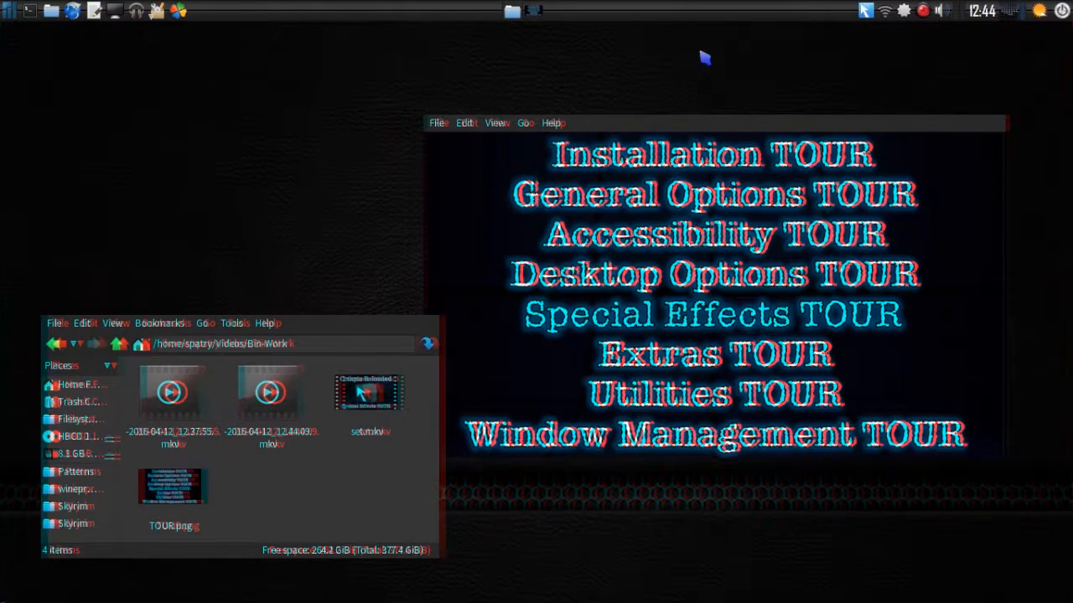
mouse_move(783, 77)
mouse_down()
mouse_move(536, 151)
mouse_move(787, 80)
mouse_up()
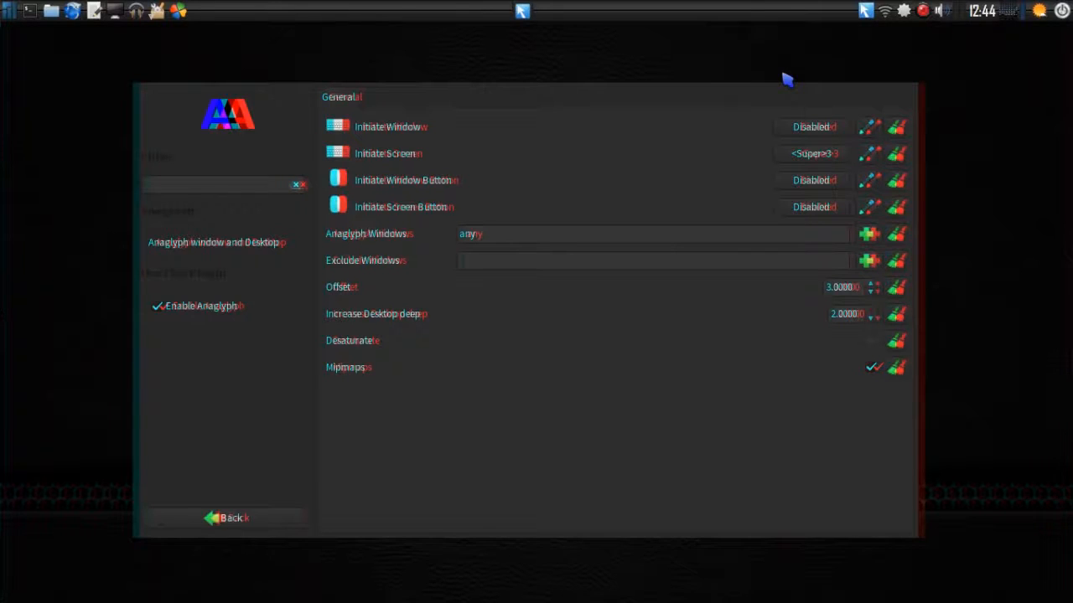
key(super+3)
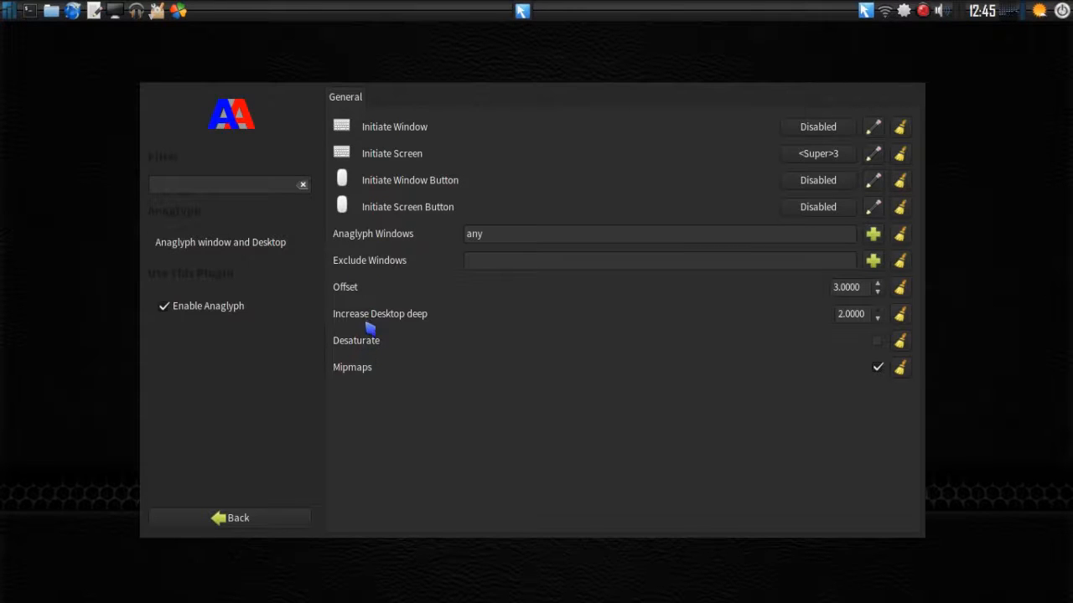
click(233, 520)
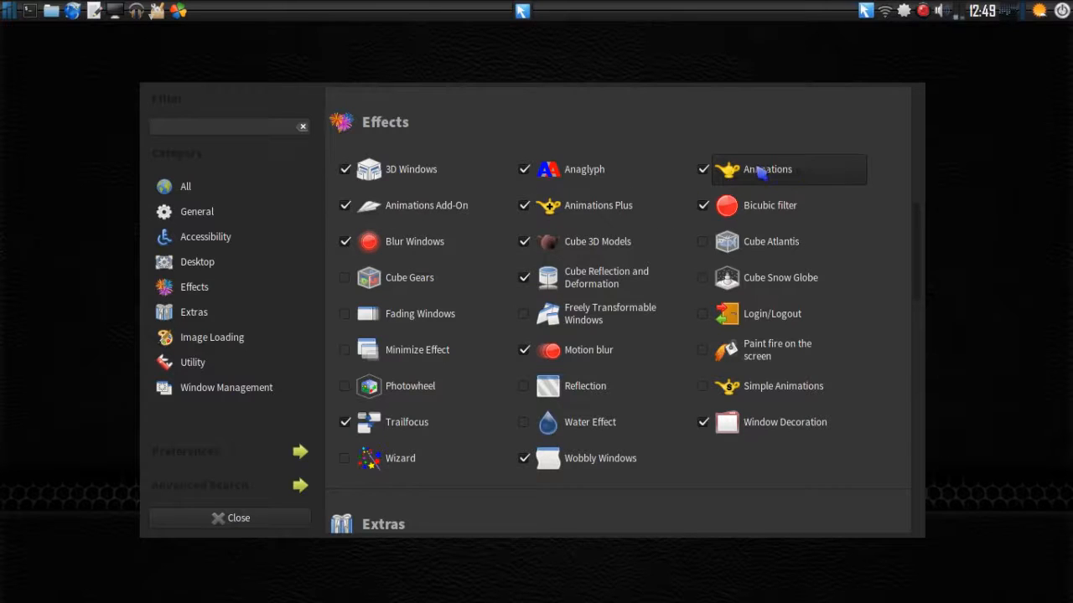
- Preview the window animations by minimizing and restoring the settings window and by opening and closing a file manager window
click(521, 12)
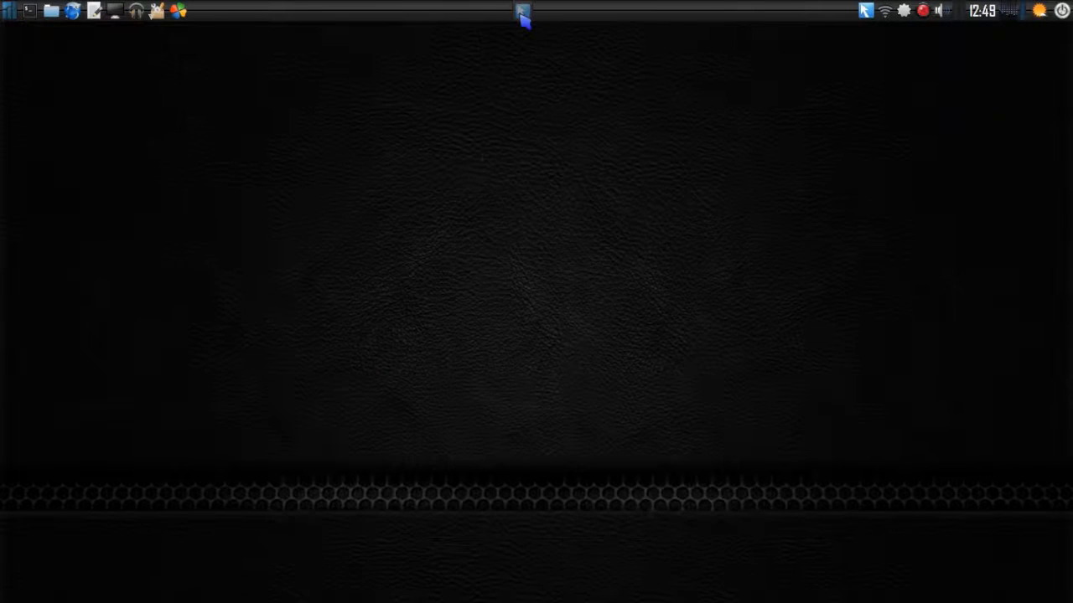
click(522, 12)
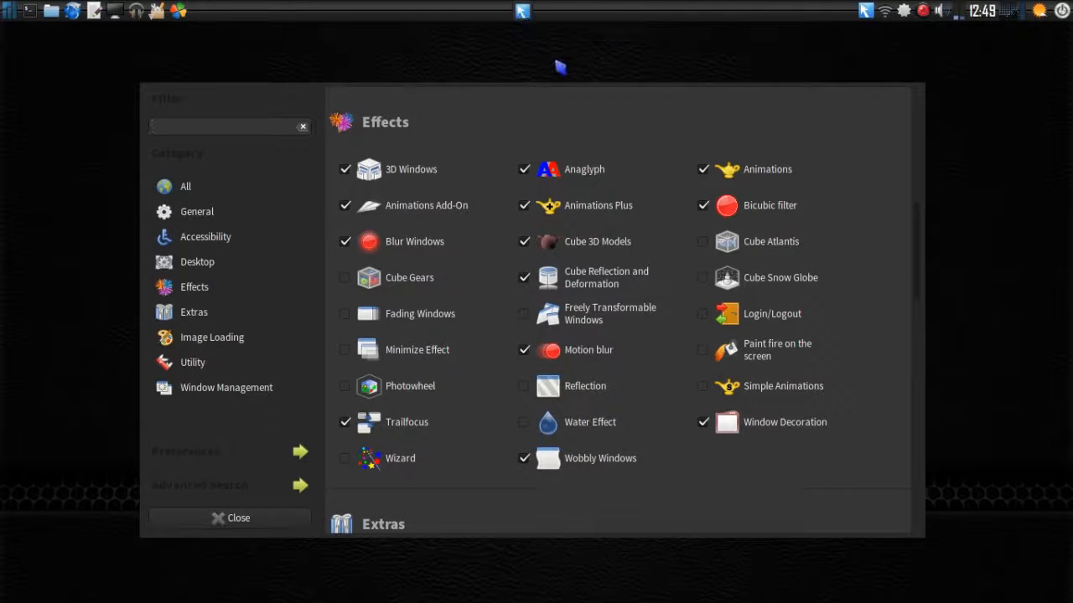
click(49, 11)
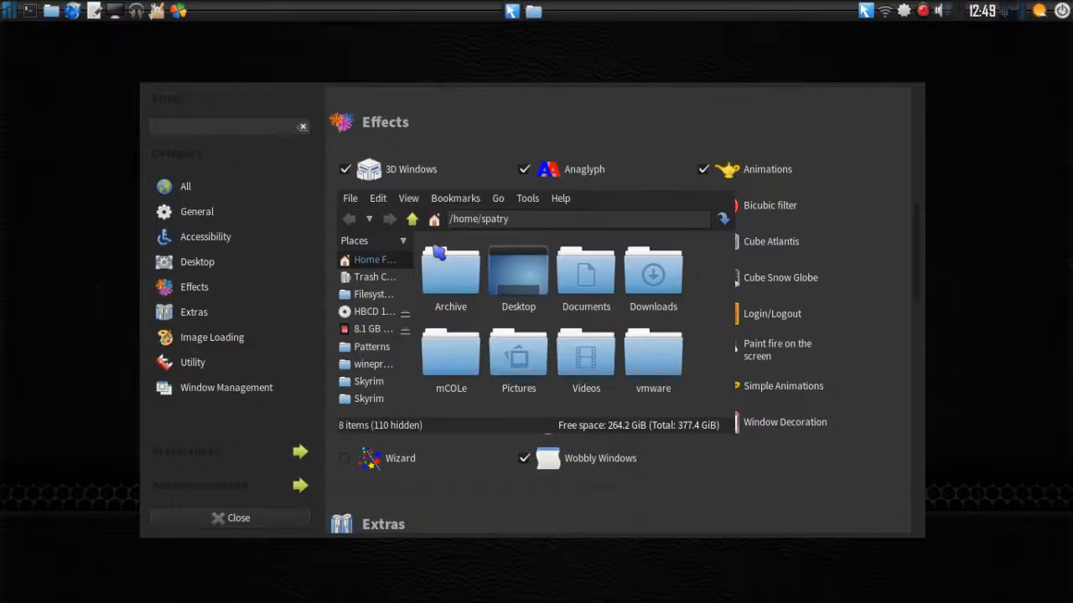
click(349, 199)
click(362, 312)
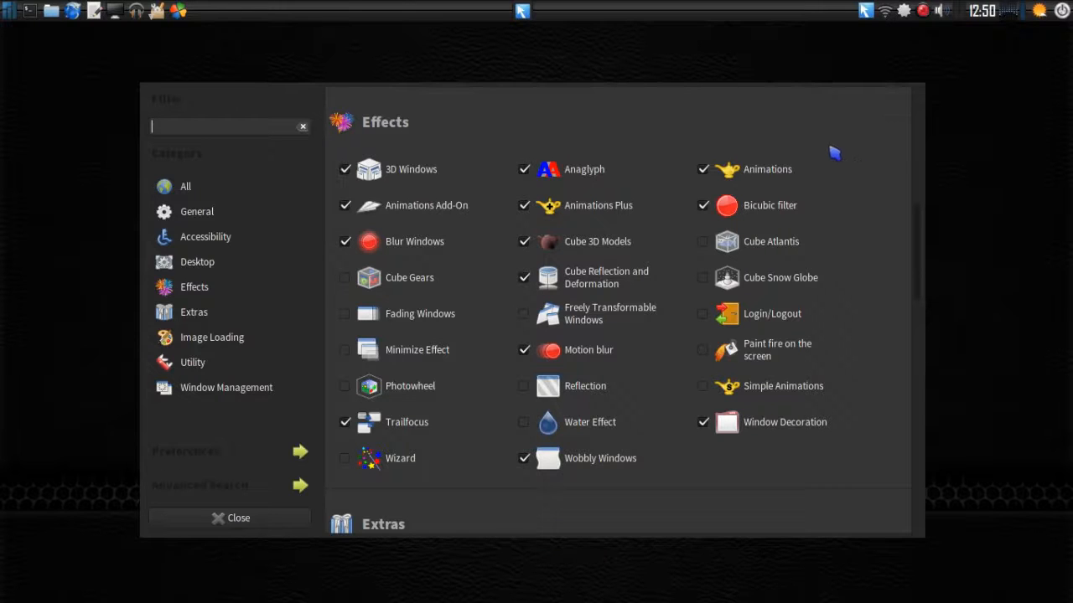
- Open the Animations plugin and review its open, close, minimize, shade and focus animations and effect settings, returning to the open animations
click(787, 174)
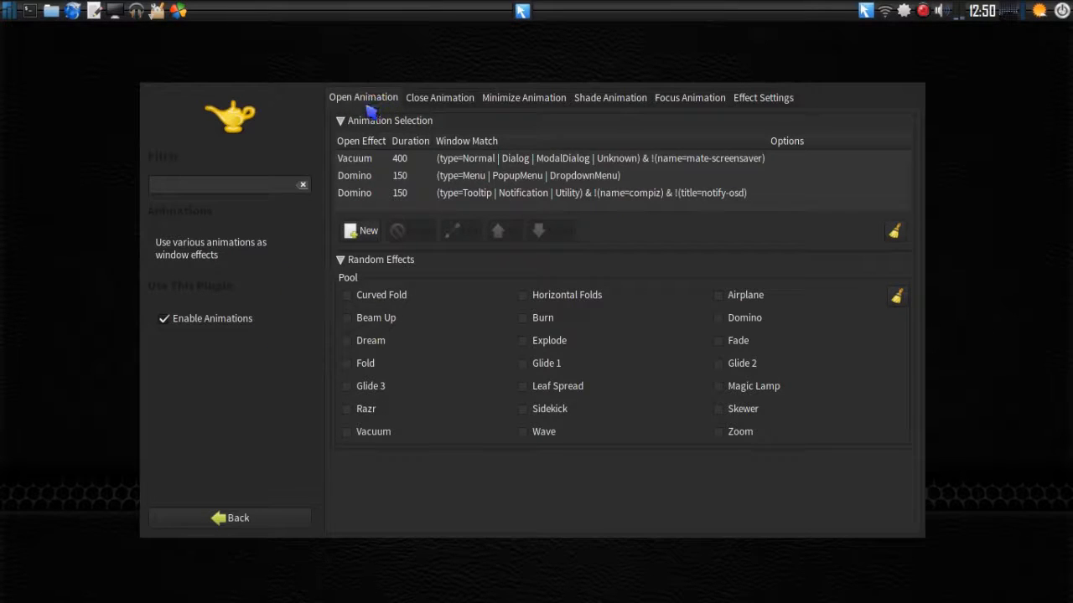
click(437, 100)
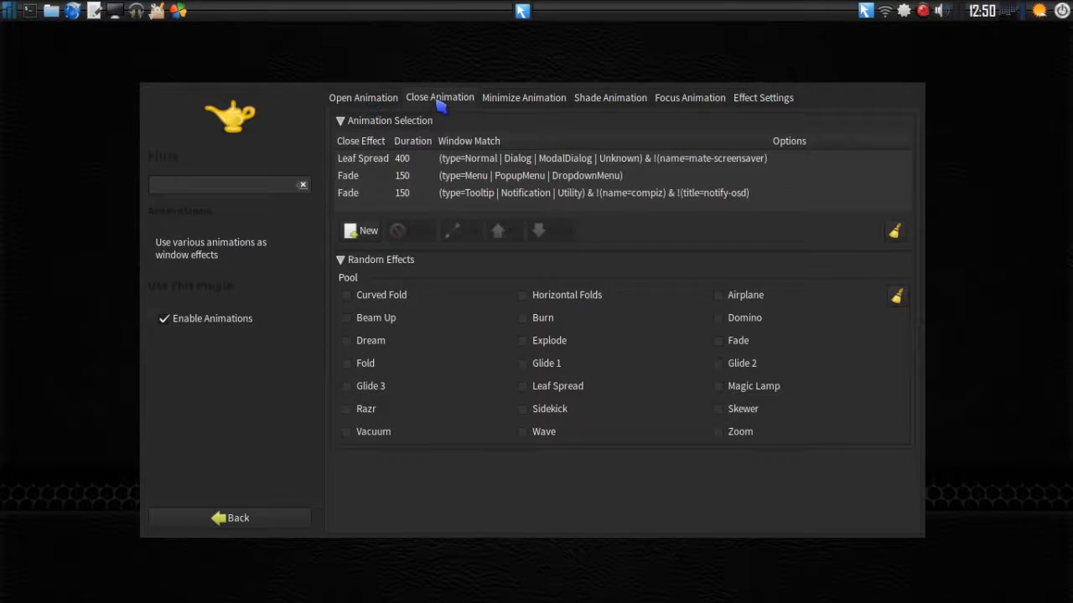
click(537, 106)
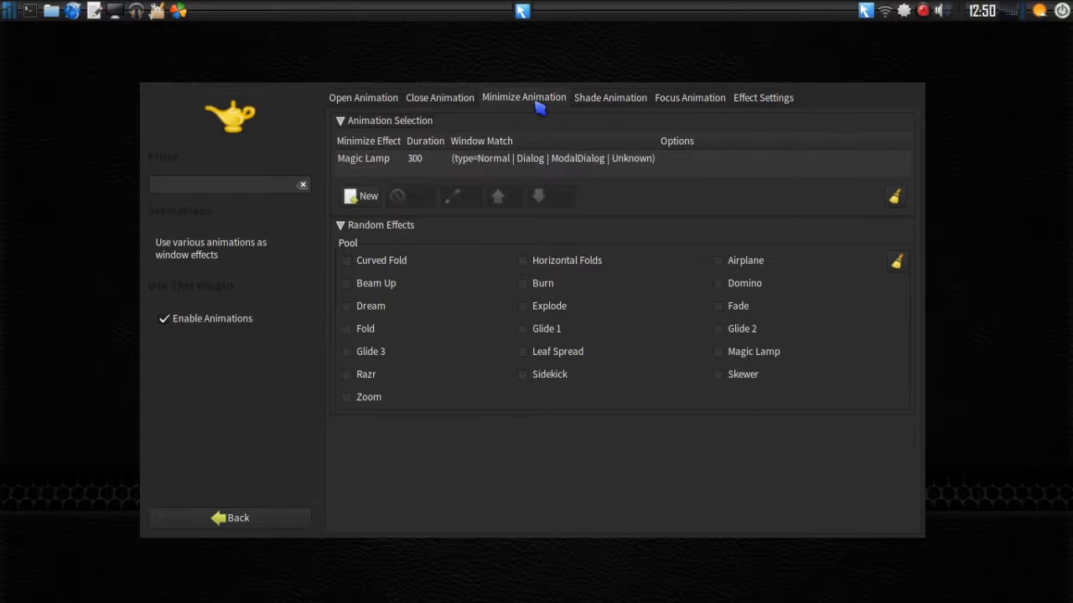
click(616, 103)
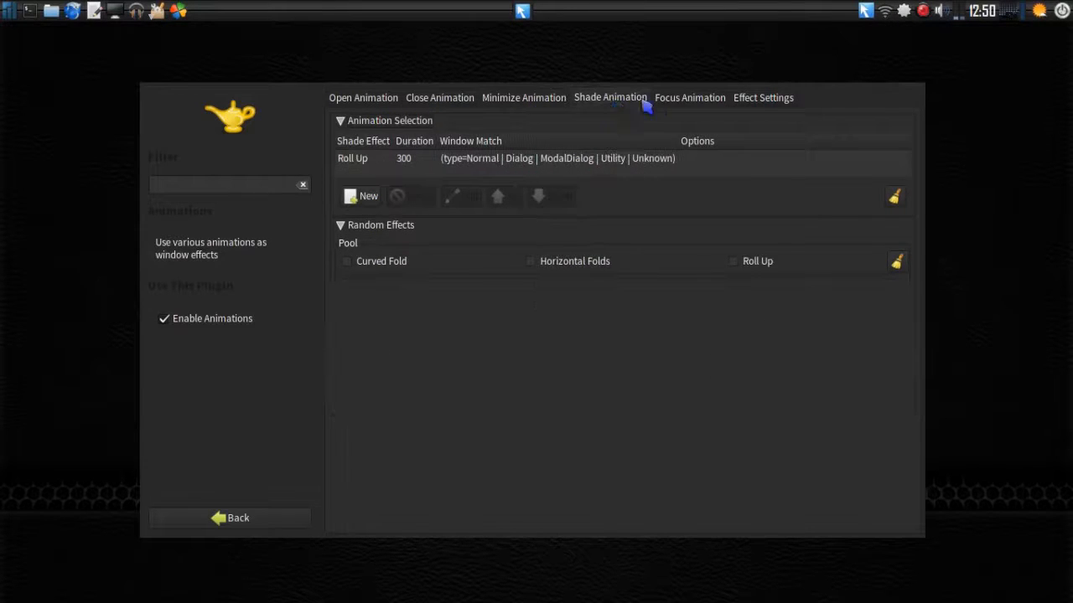
click(682, 101)
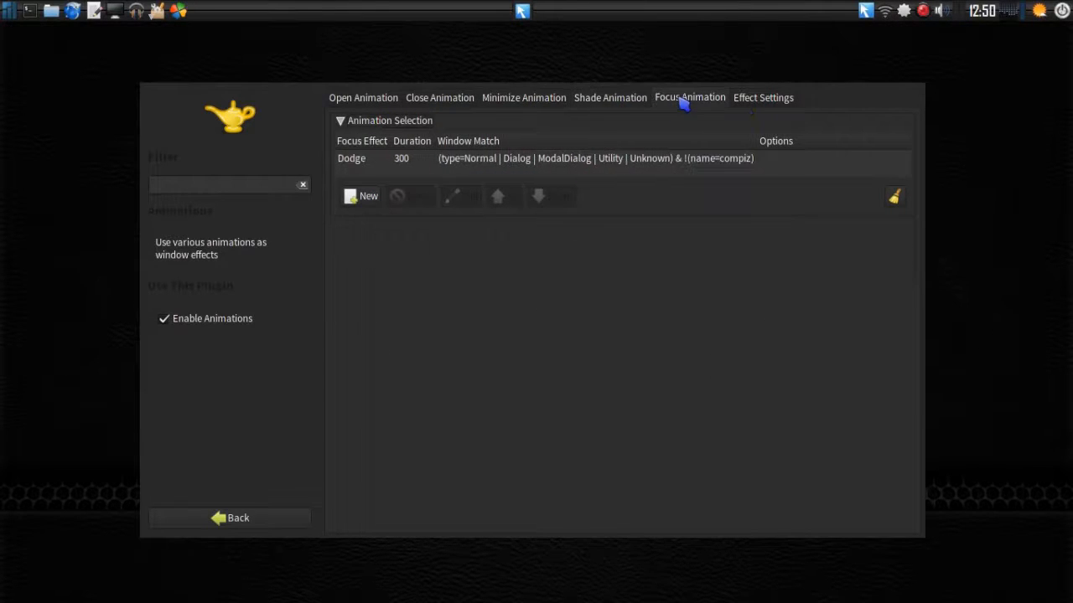
click(762, 104)
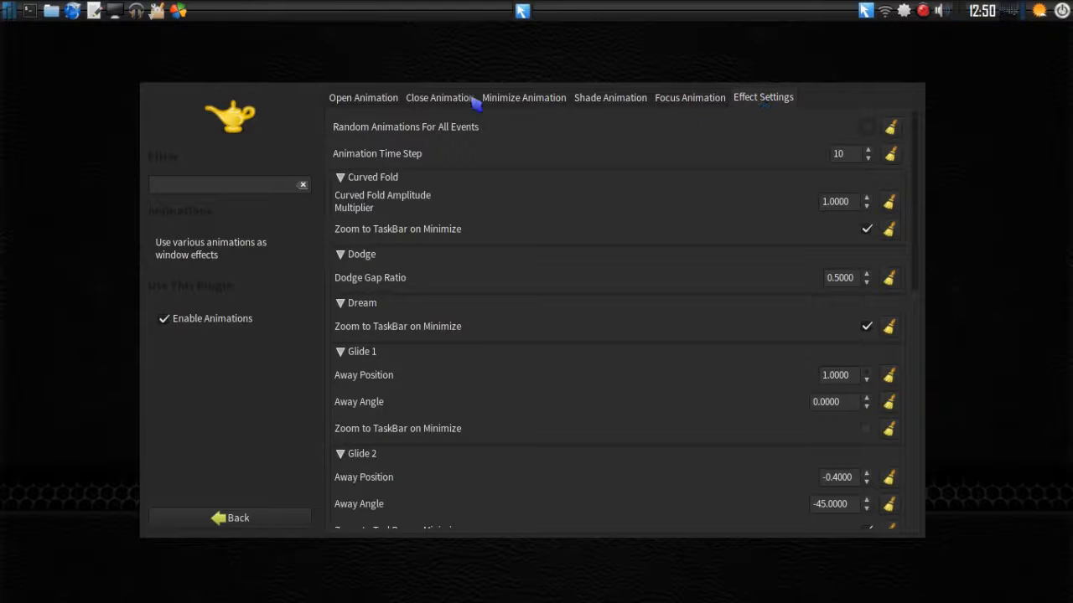
click(347, 102)
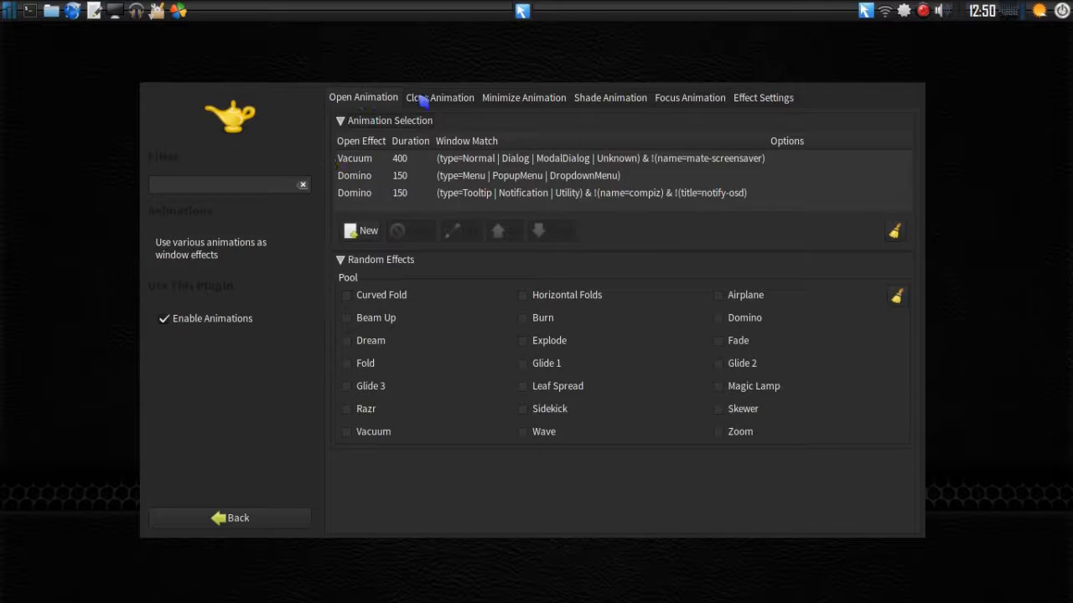
- Open the Vacuum open-animation entry for editing, review the available effects, keep Vacuum, and return to the plugin list
click(355, 161)
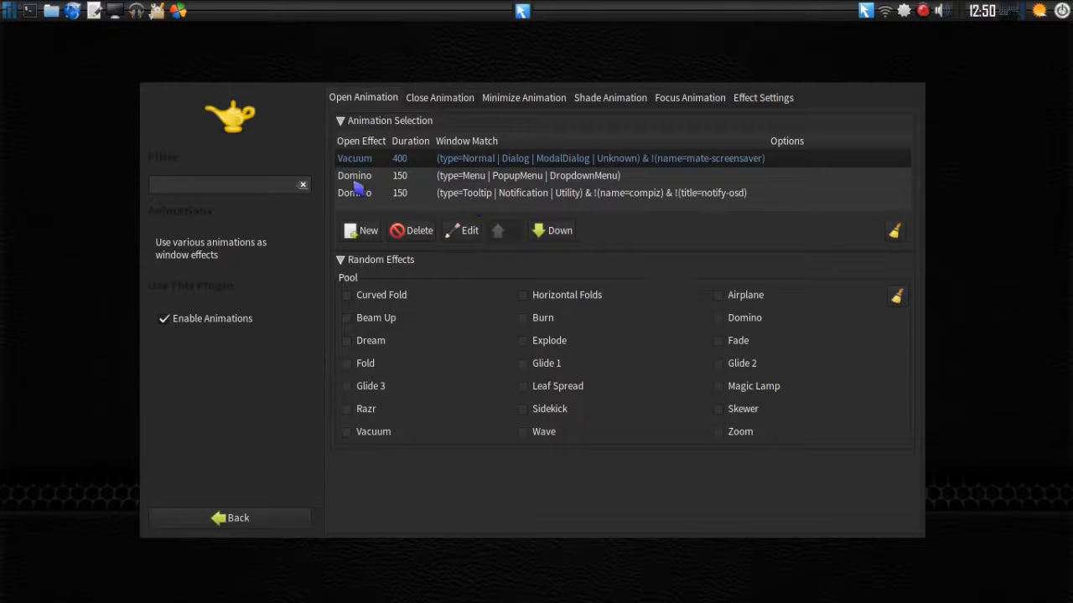
click(464, 233)
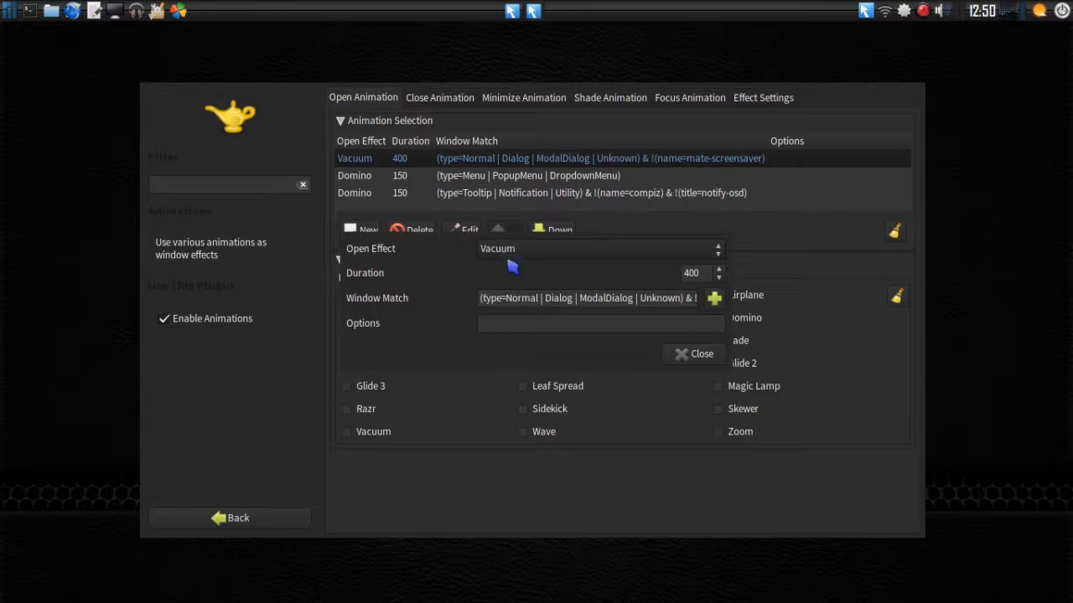
click(546, 255)
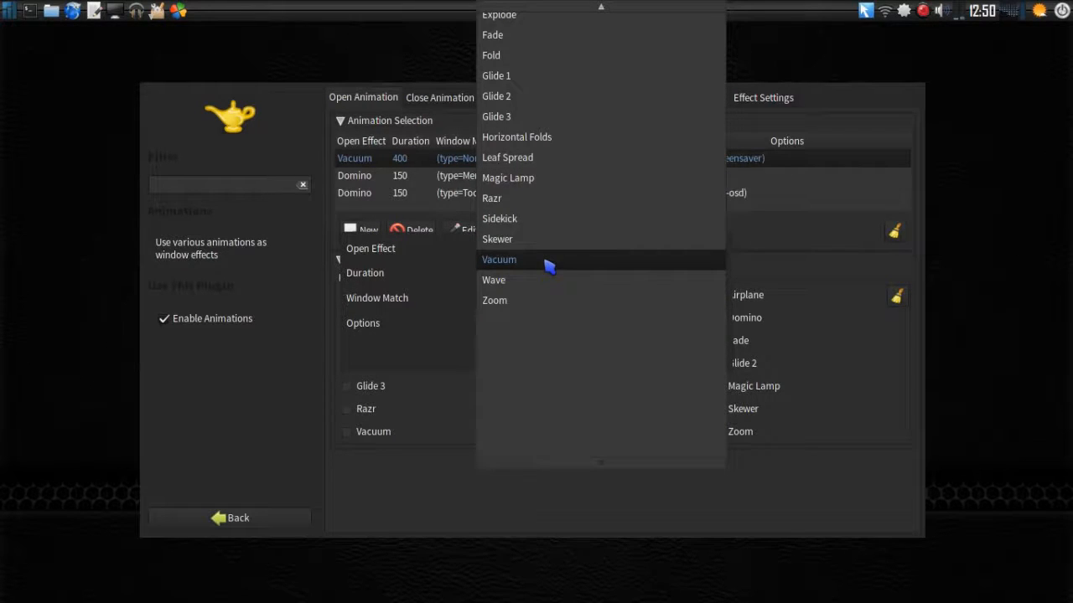
mouse_move(587, 12)
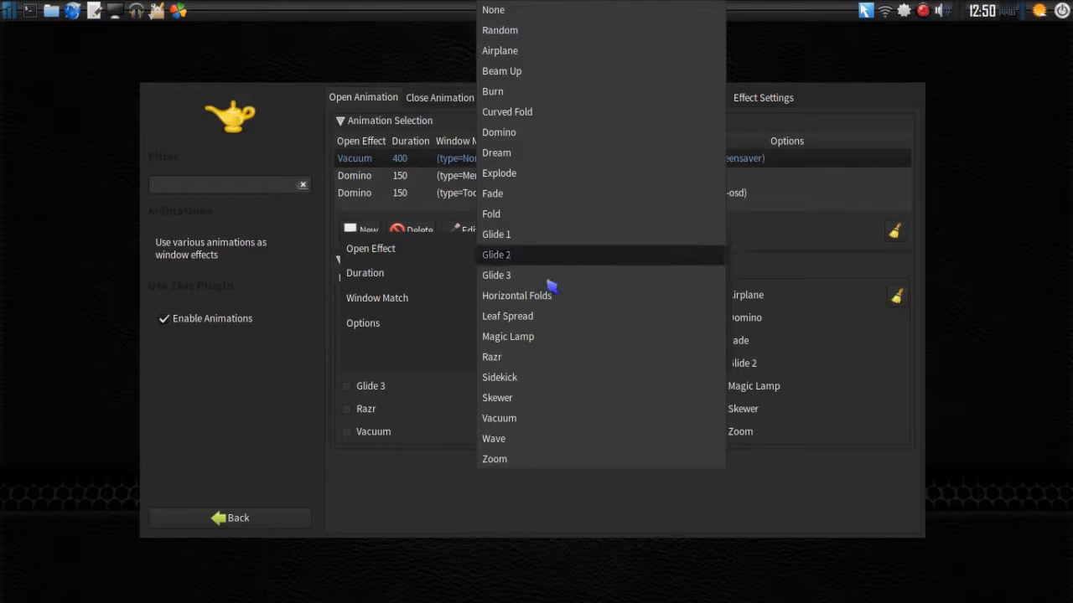
click(544, 419)
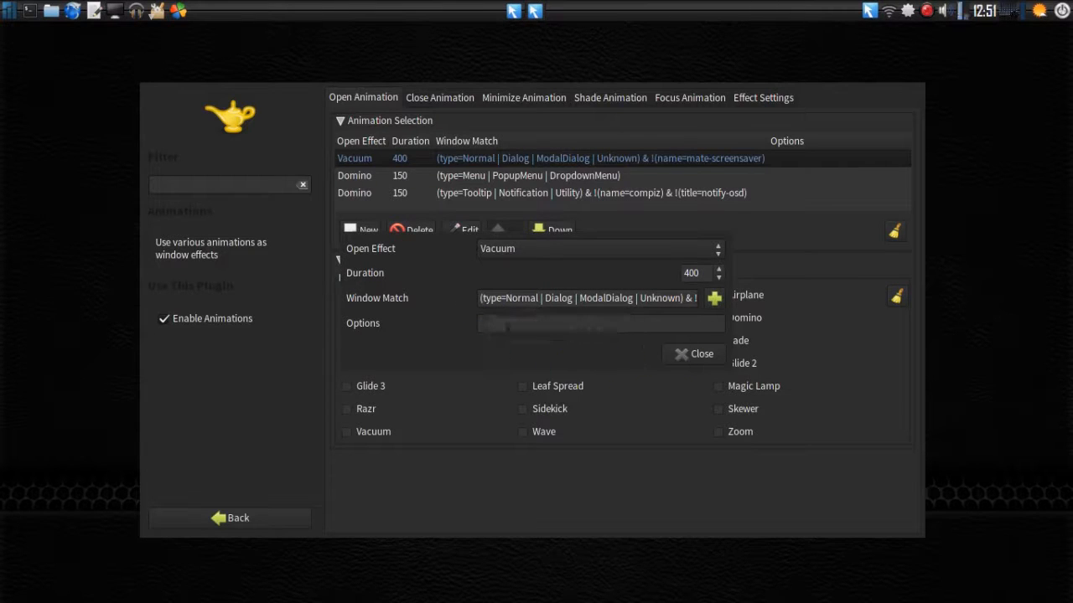
click(702, 356)
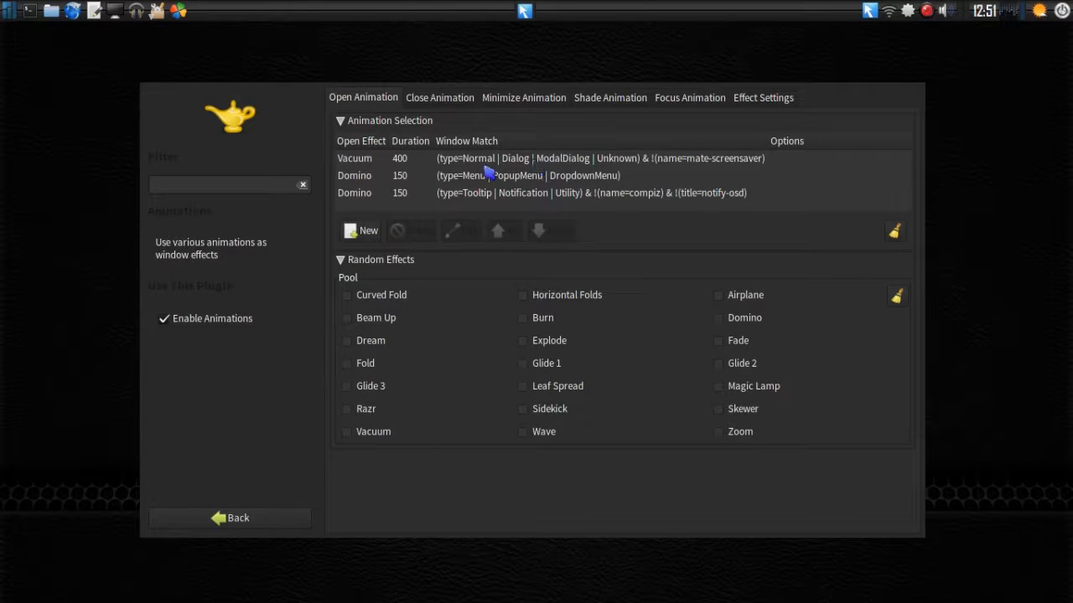
click(219, 518)
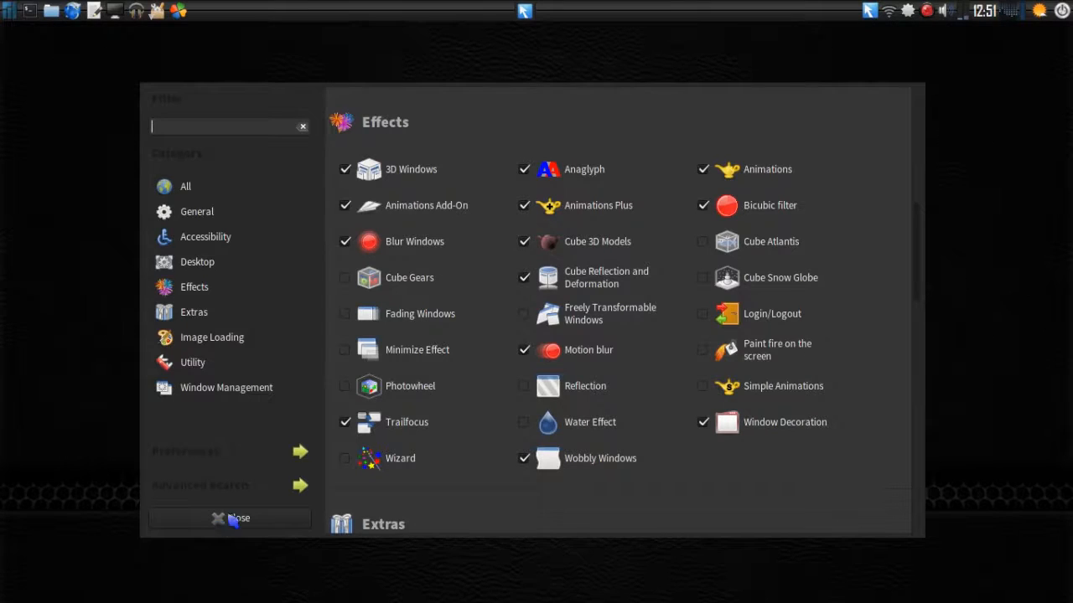
- Open the Animations Add-On plugin and expand its Beam and Burn settings
click(427, 207)
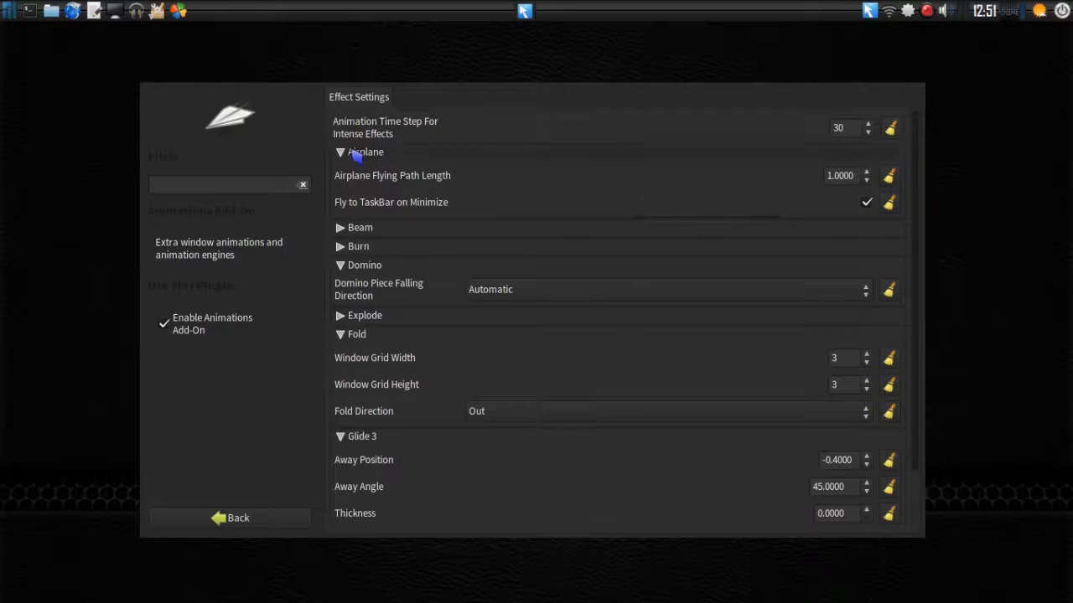
click(351, 231)
scroll(356, 256, down, 2)
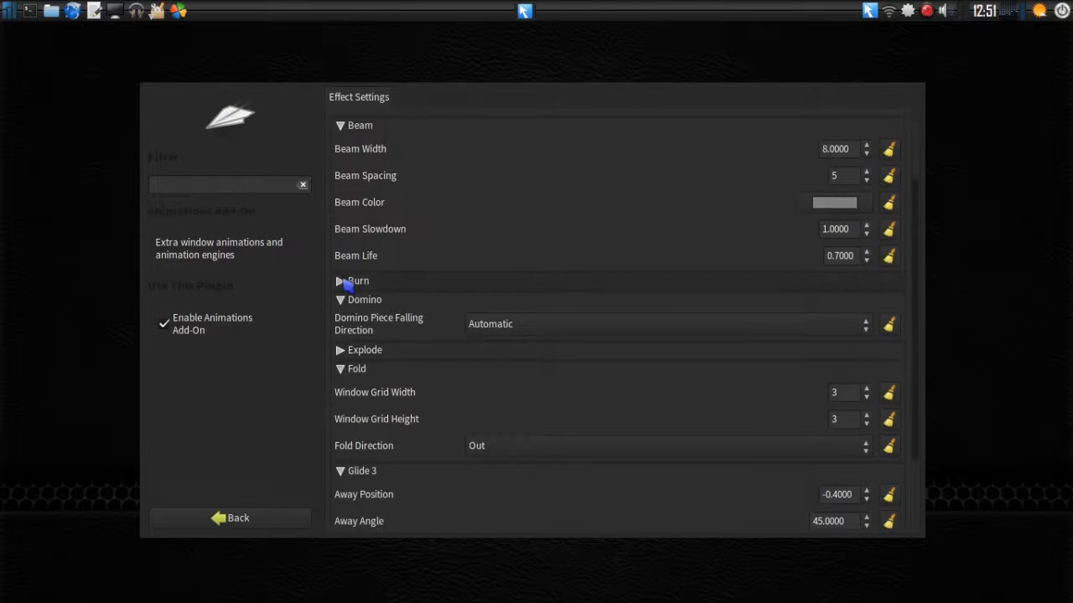
click(347, 283)
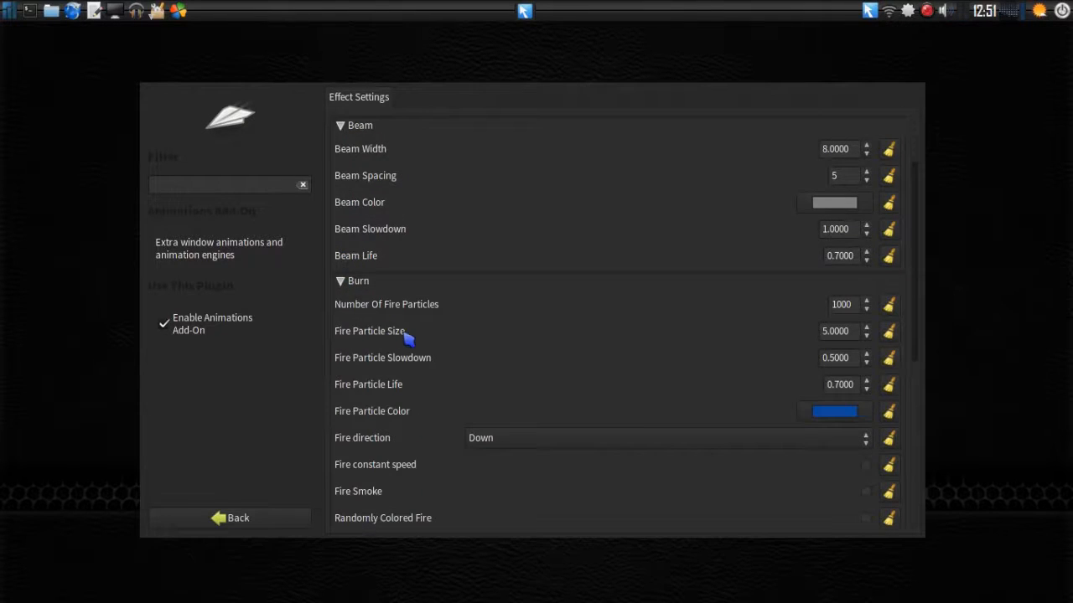
- Look through the Burn fire particle settings and switch the fire direction to Up
scroll(407, 337, down, 3)
scroll(406, 338, up, 1)
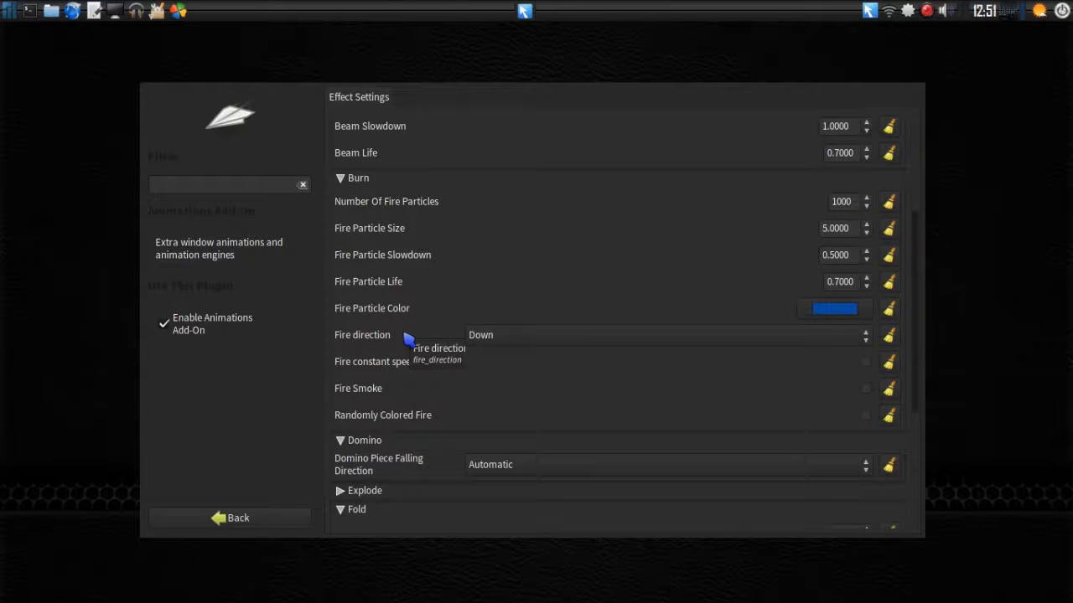
scroll(406, 338, down, 2)
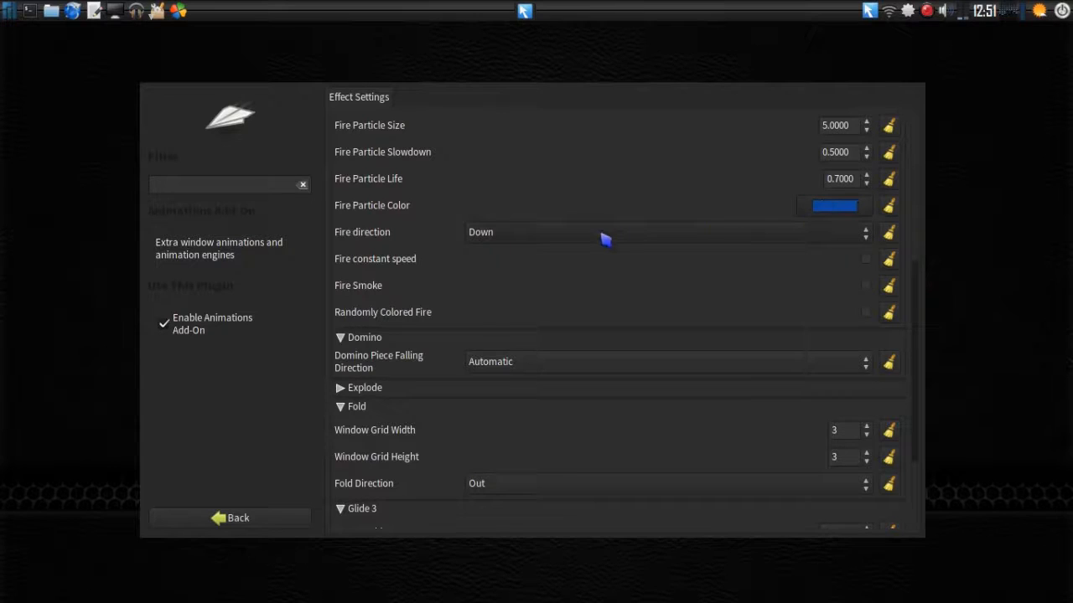
scroll(780, 176, up, 3)
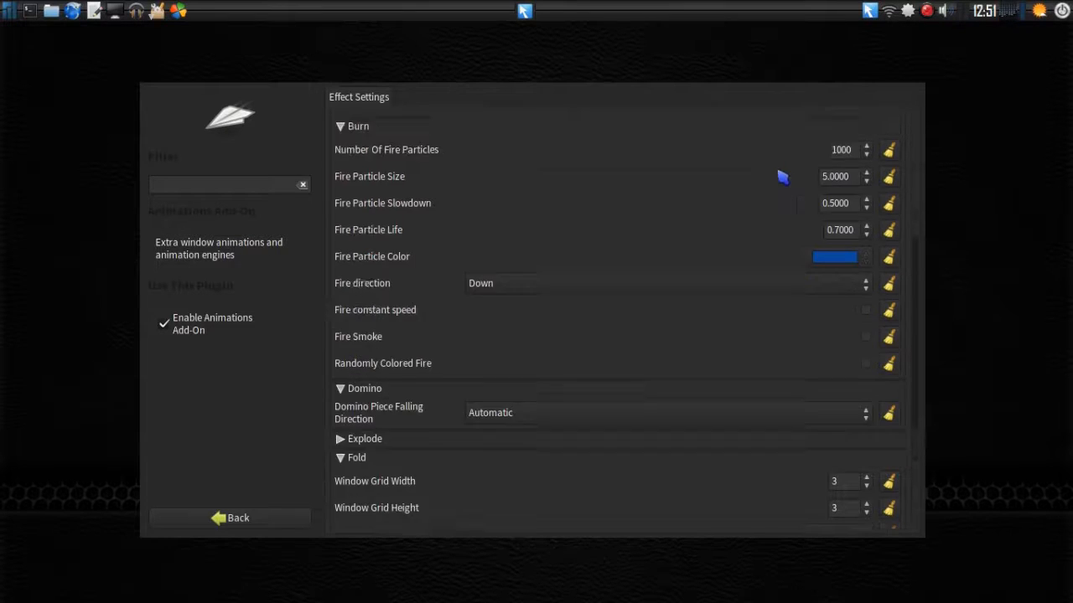
scroll(780, 175, down, 5)
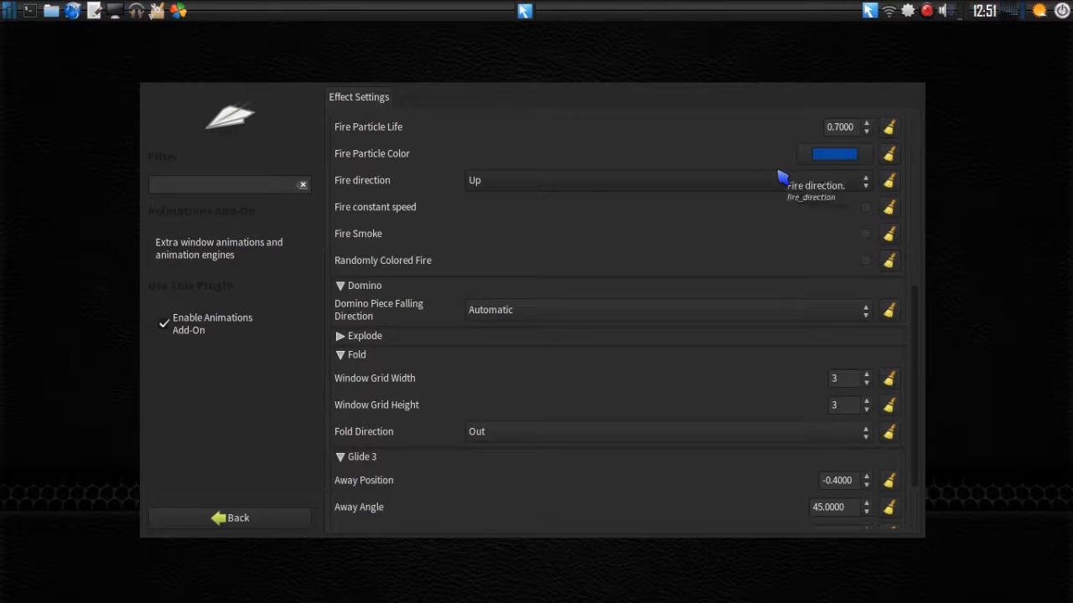
- Expand the Explode settings, review them along with the Fold, Glide 3 and Razr options, and return to the plugin list
click(345, 339)
scroll(346, 344, down, 3)
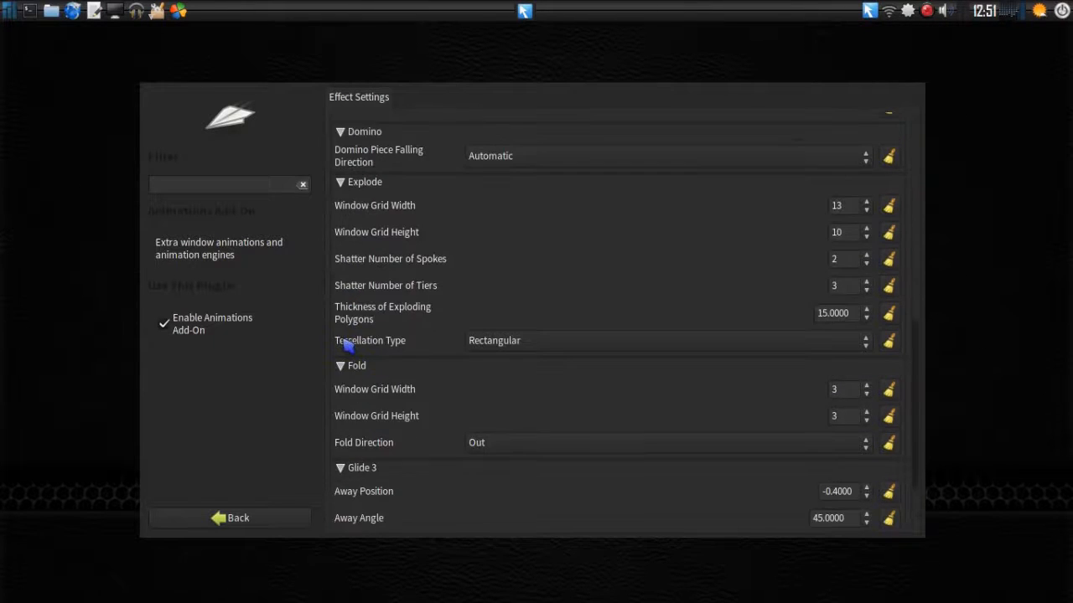
scroll(345, 345, down, 2)
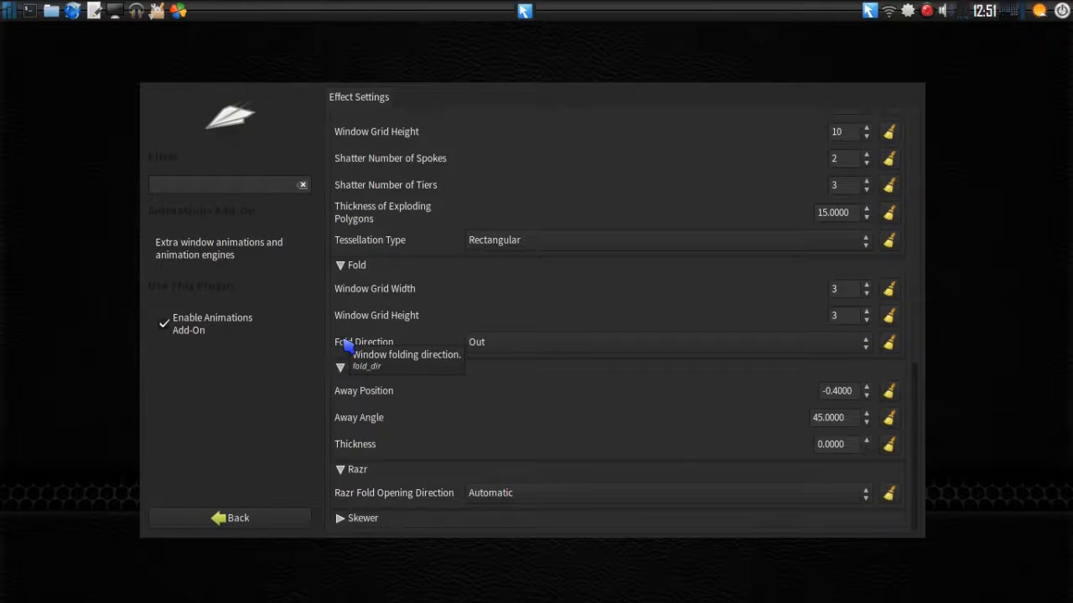
click(255, 515)
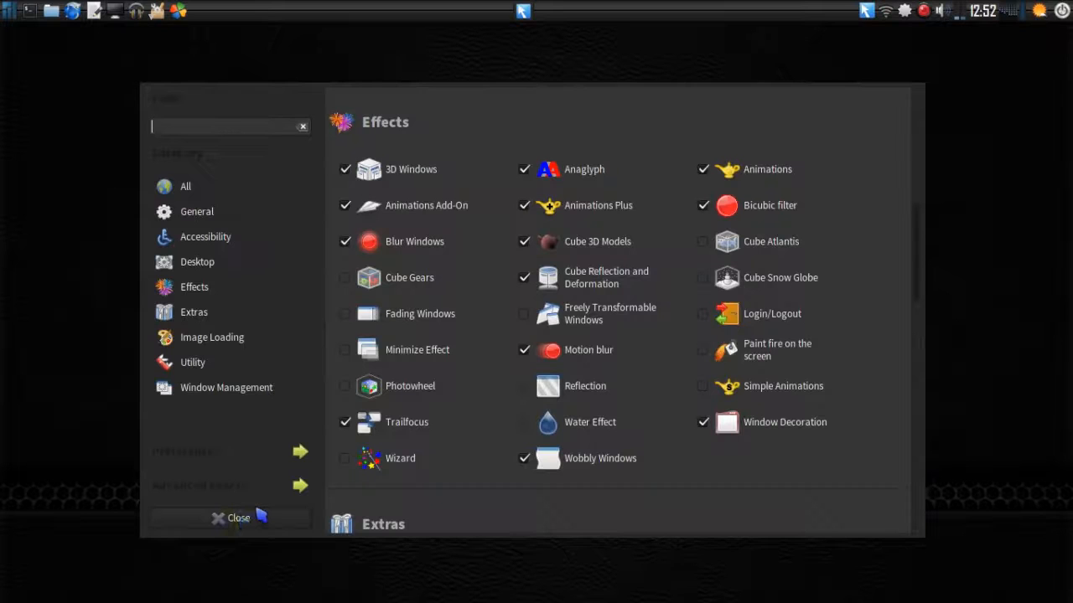
- Open the Animations Plus plugin, examine its Helix, Blinds and Shatter settings, and return to the plugin list
click(610, 217)
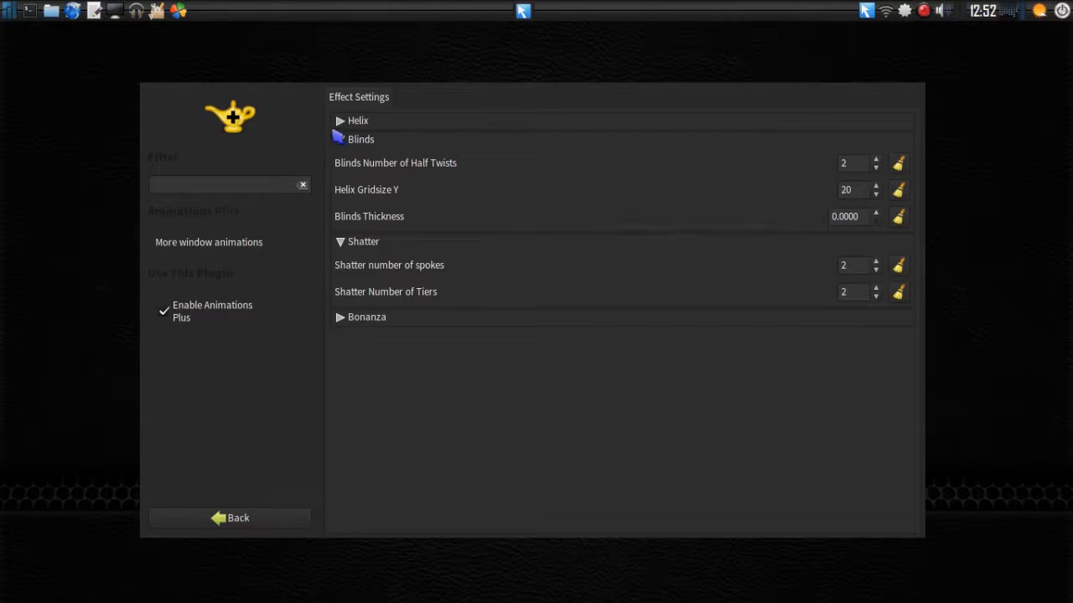
click(341, 122)
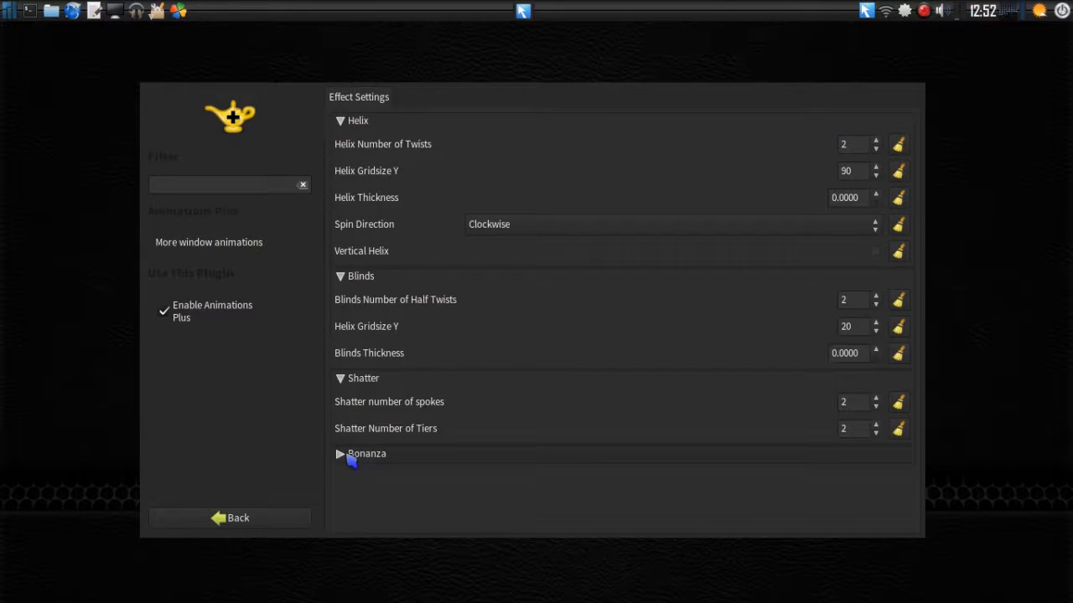
click(231, 519)
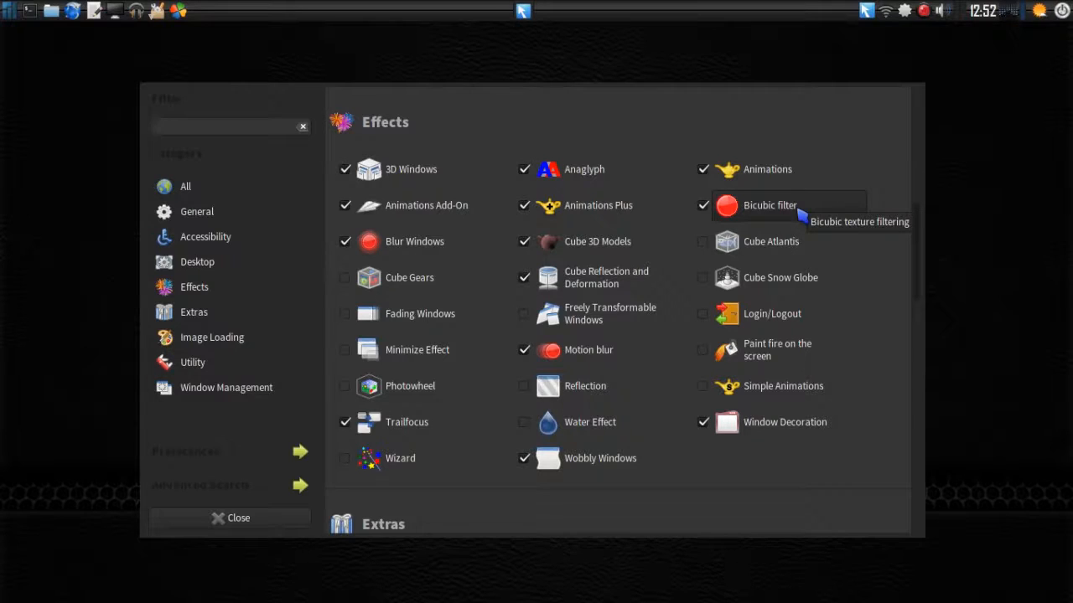
- Examine the Bicubic filter plugin and the Blur Windows plugin's general options, returning to the plugin list after each
click(801, 216)
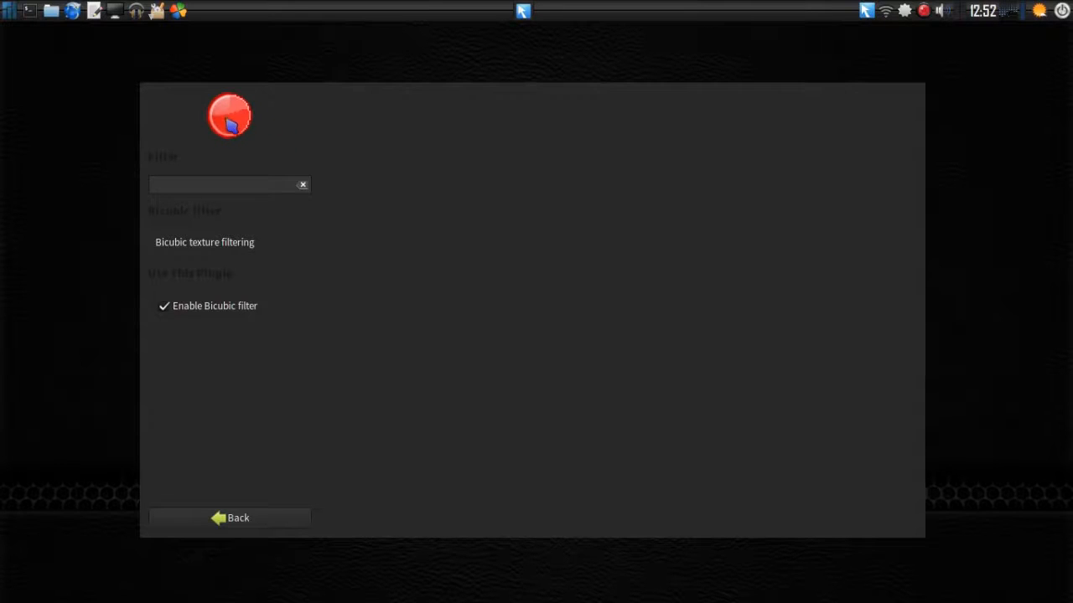
click(228, 518)
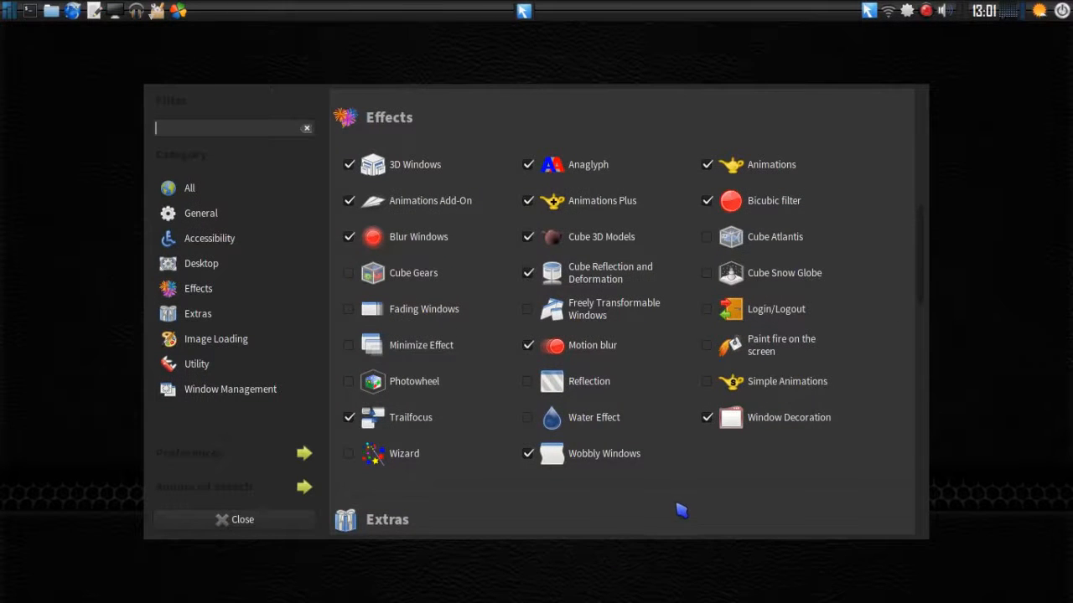
click(448, 239)
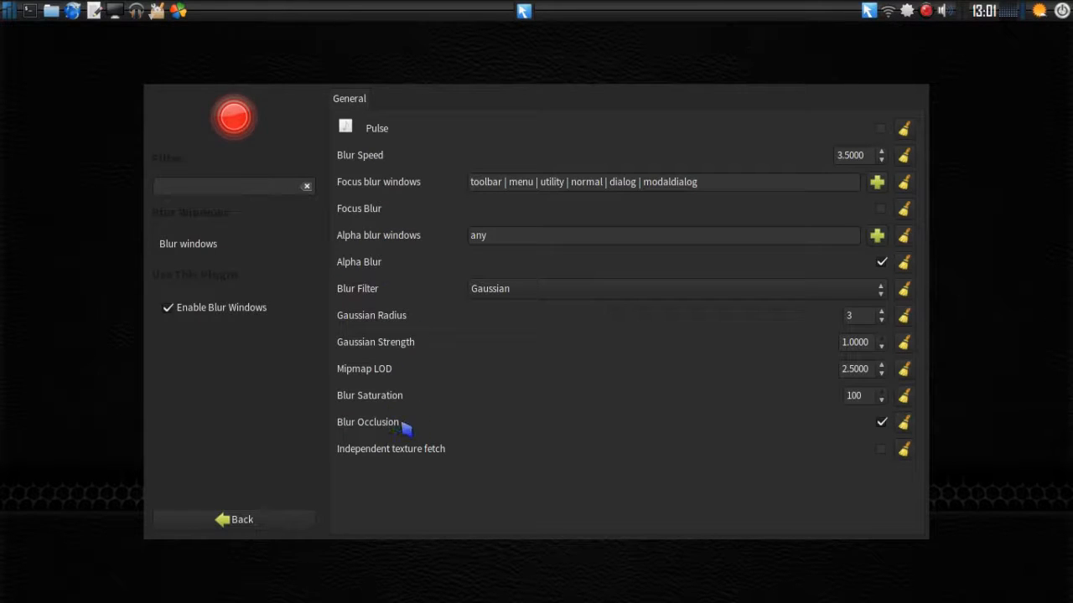
mouse_move(401, 424)
click(241, 520)
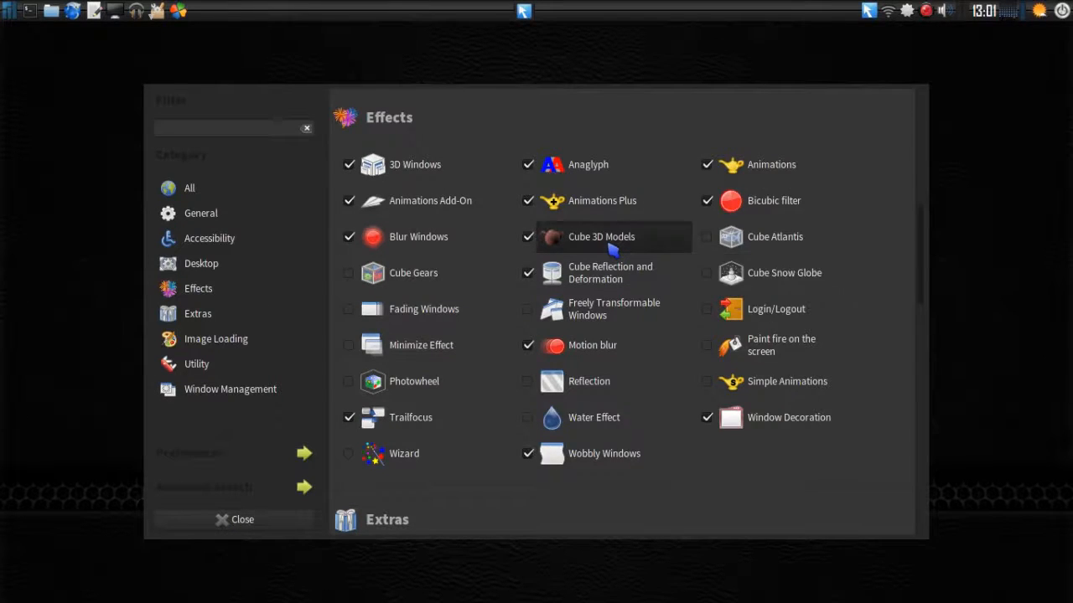
- Open the Cube 3D Models plugin, review its model list, display lighting and loading options, and return to the plugin list
click(611, 248)
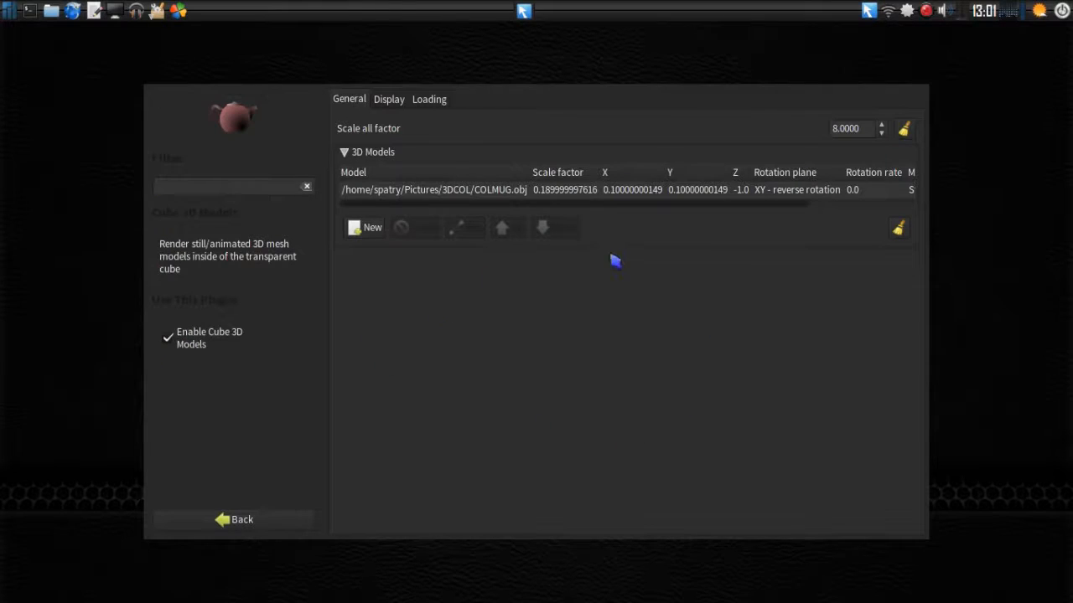
mouse_move(1063, 332)
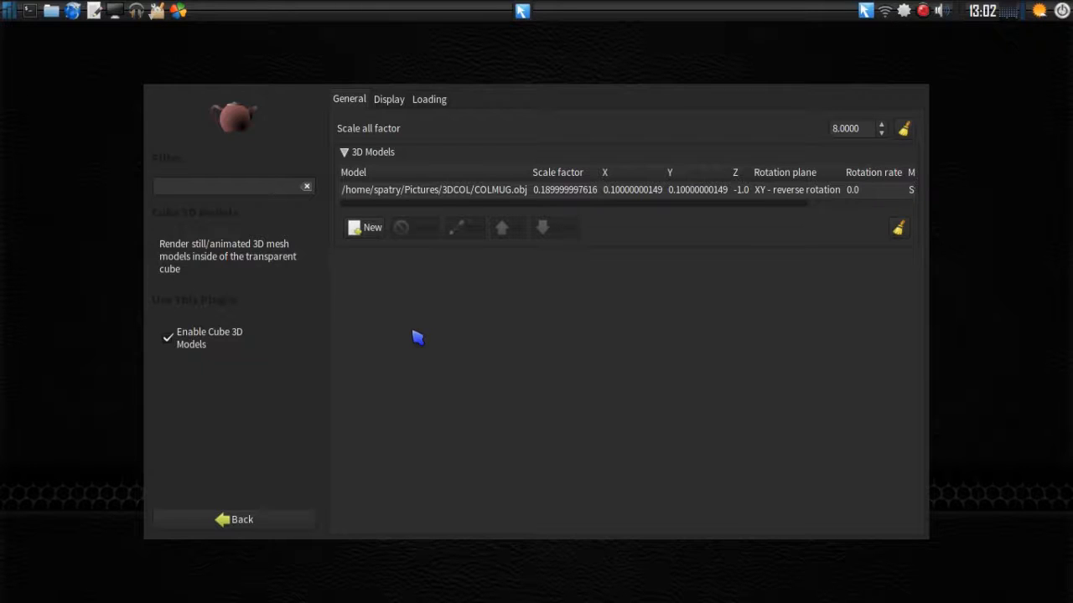
click(387, 100)
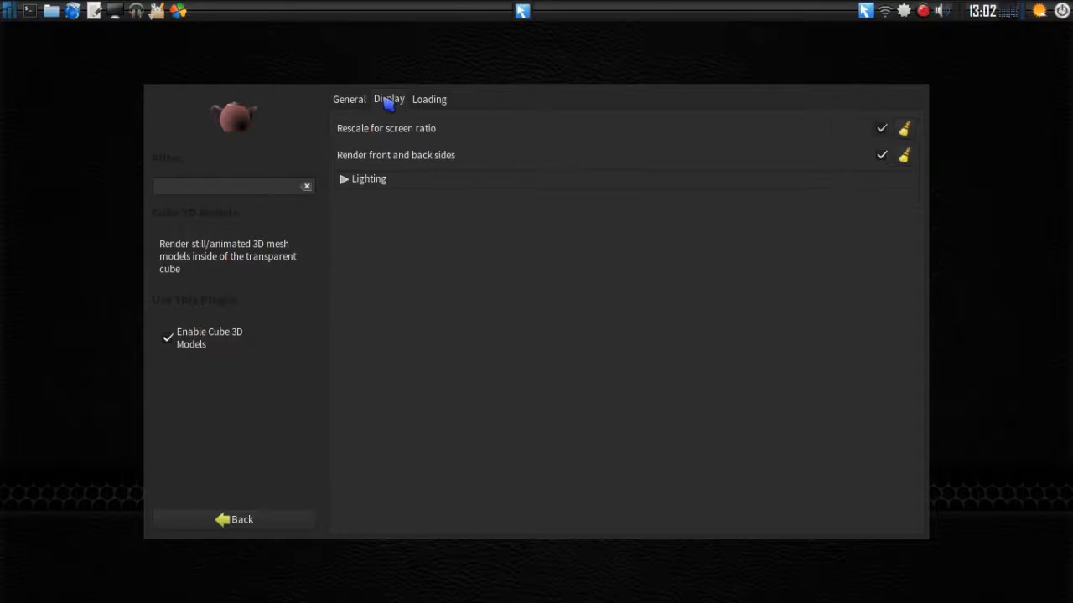
click(344, 181)
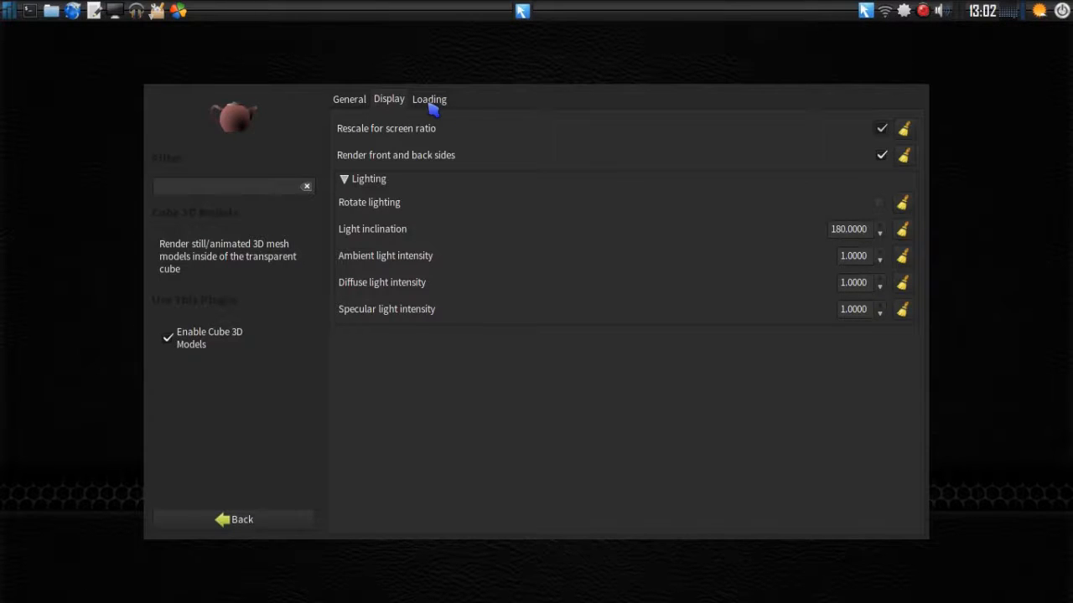
click(430, 100)
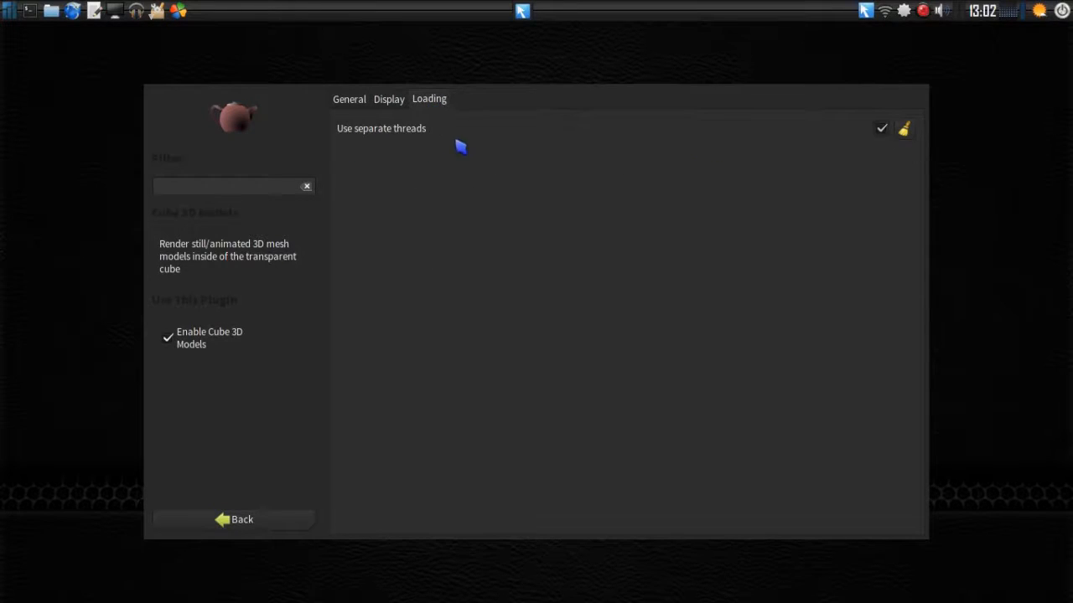
click(241, 521)
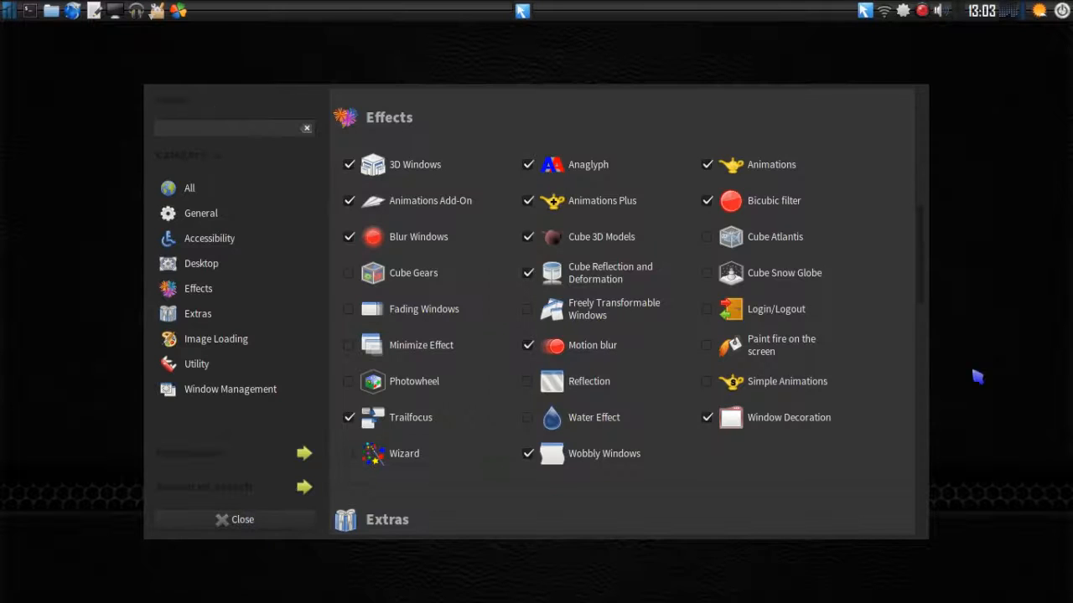
- Rotate the desktop cube to preview the Cube Atlantis aquarium inside it, and return to the settings window
drag(1036, 364, 671, 319)
key(ctrl+alt+Right)
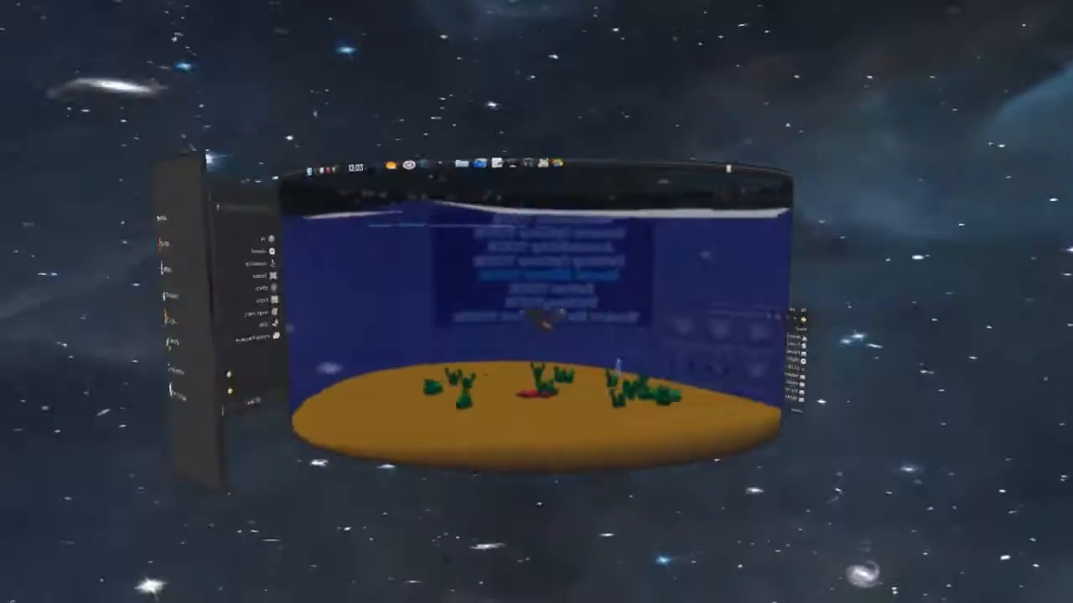
drag(637, 285, 981, 296)
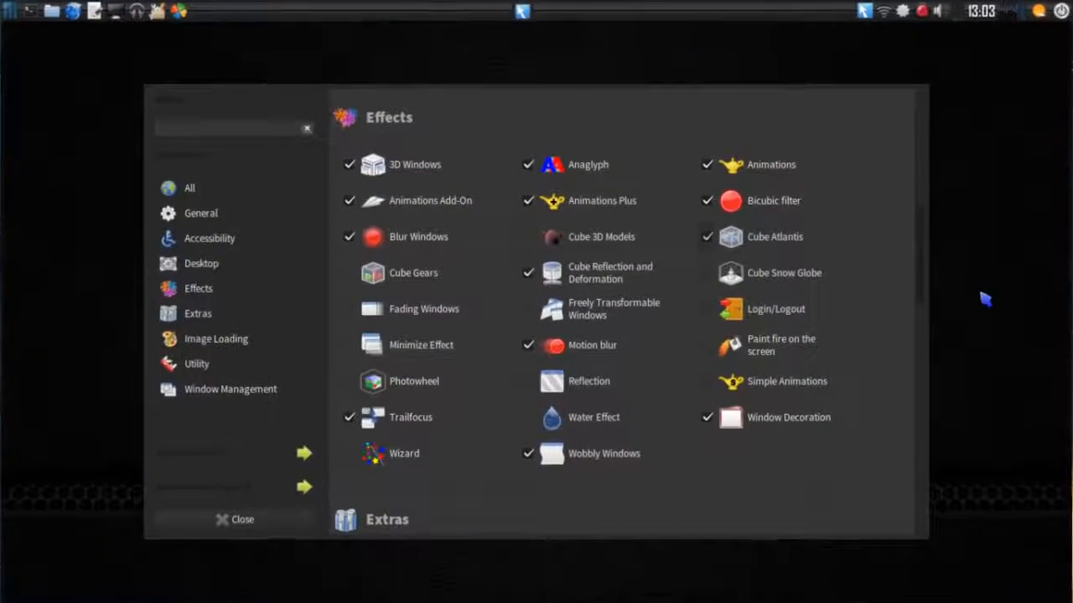
- Open the Cube Atlantis plugin, review its creature settings and water and ground options, and expand the Waves settings
click(775, 237)
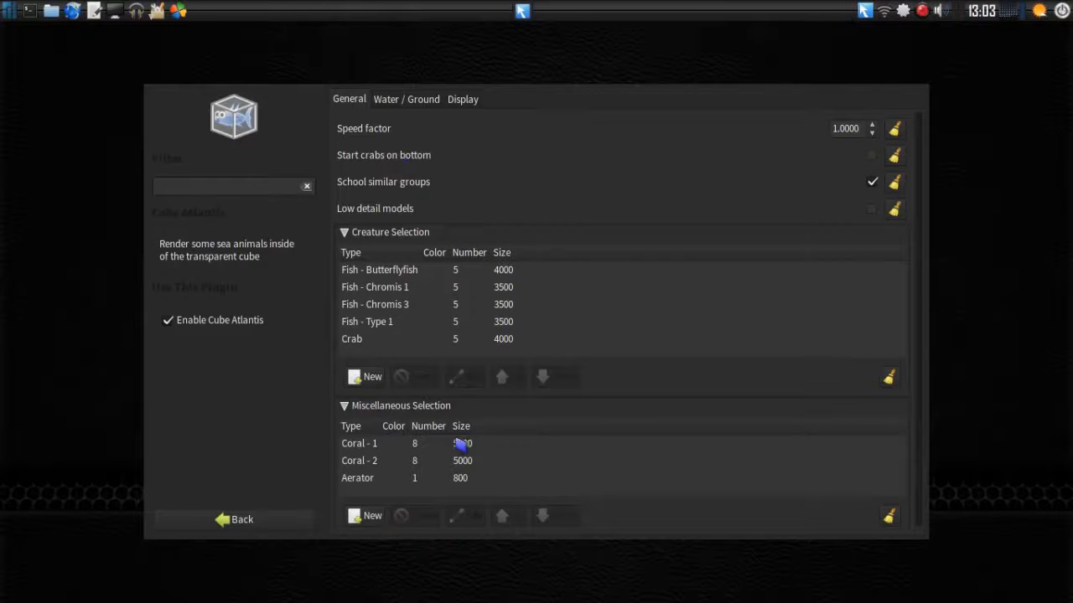
click(395, 102)
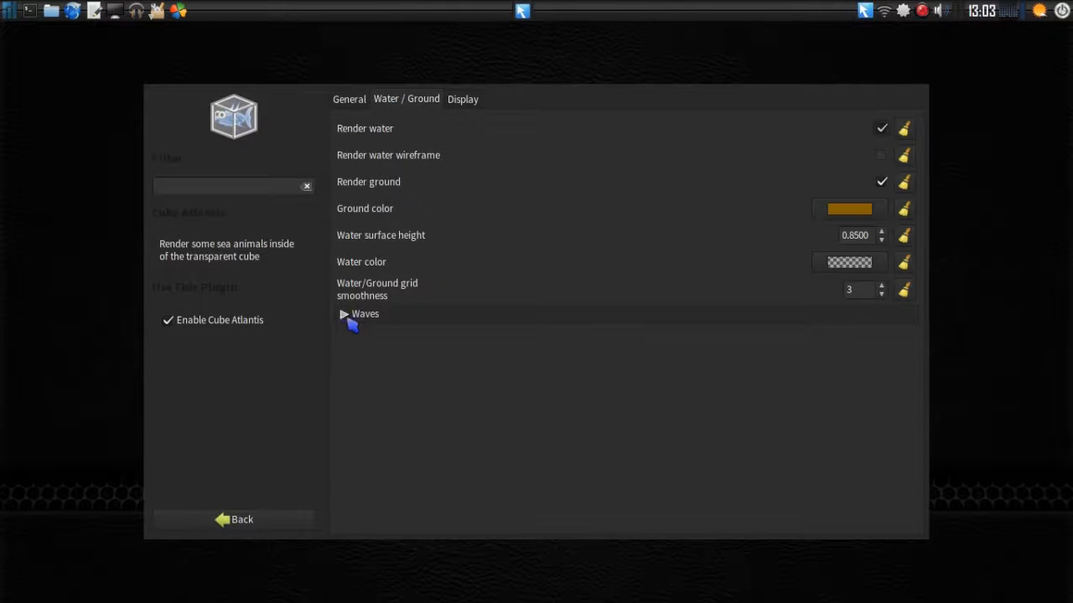
click(348, 322)
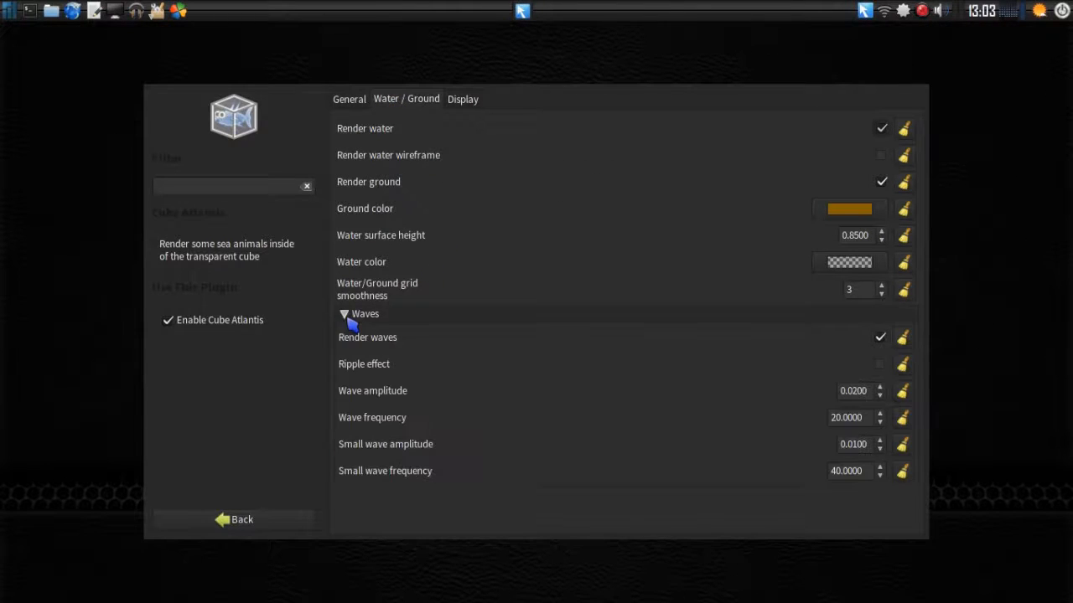
- Review Cube Atlantis's display and lighting options, return to the plugin list, and rotate the desktop cube to preview the aquarium
click(466, 99)
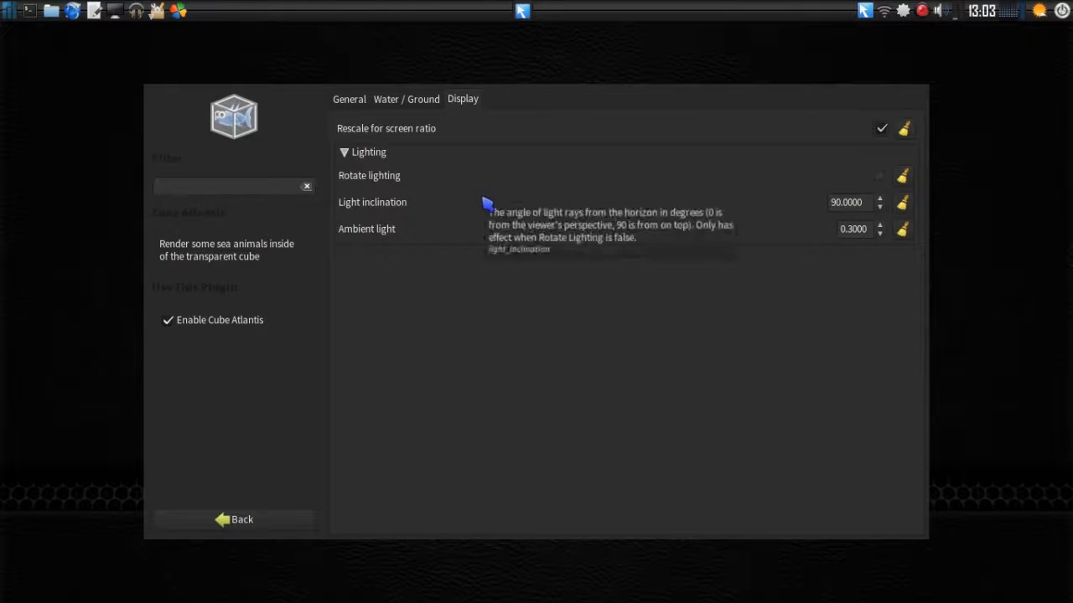
click(241, 521)
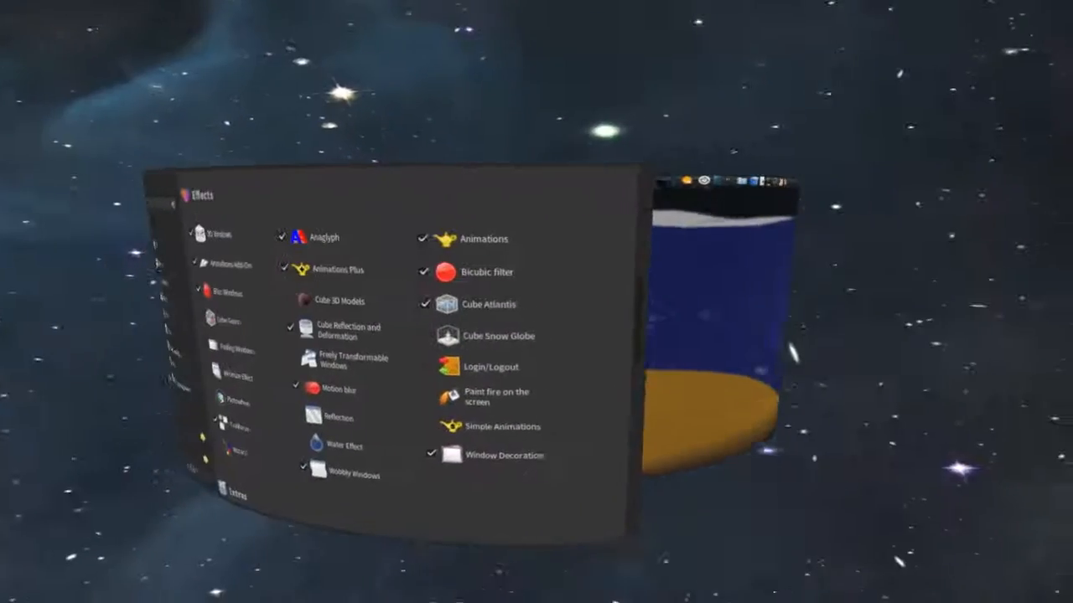
drag(486, 335, 549, 329)
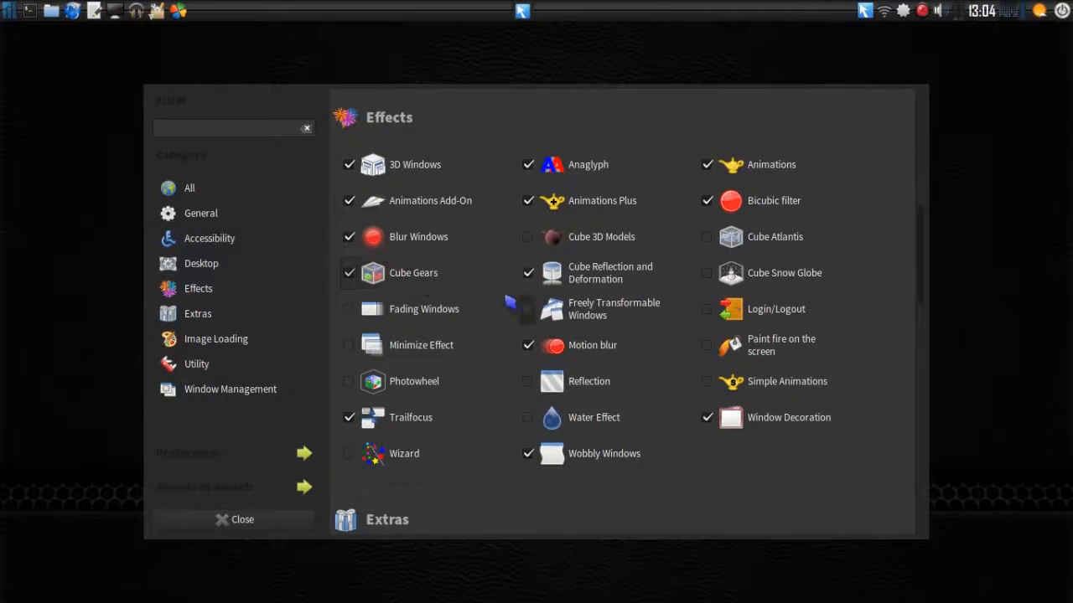
- Rotate the desktop cube to preview the gears inside it, disable the Cube Gears plugin, and return to the plugin list
drag(1009, 318, 913, 458)
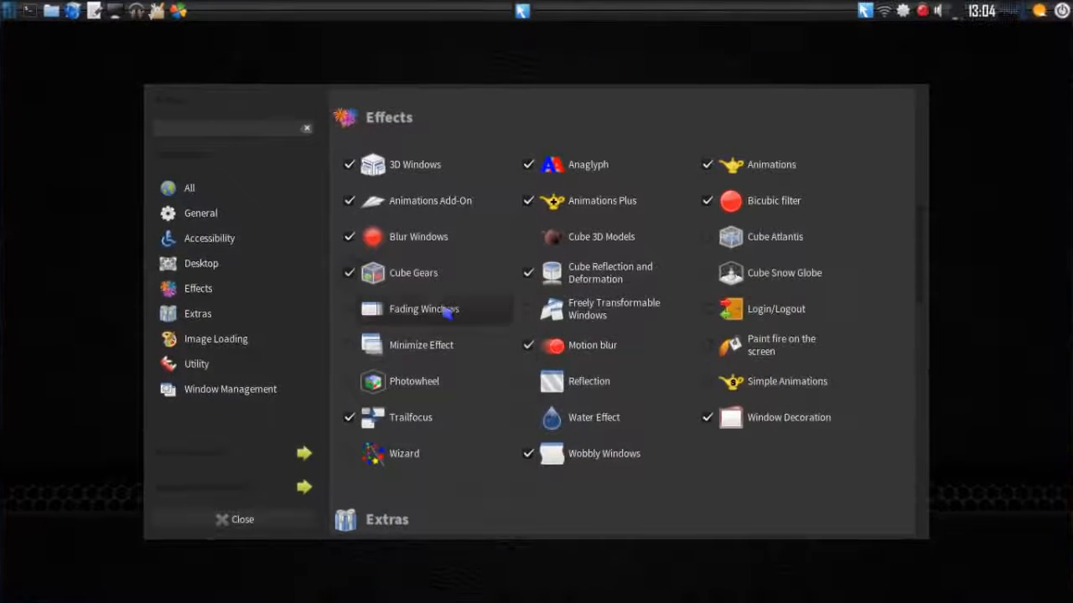
click(432, 278)
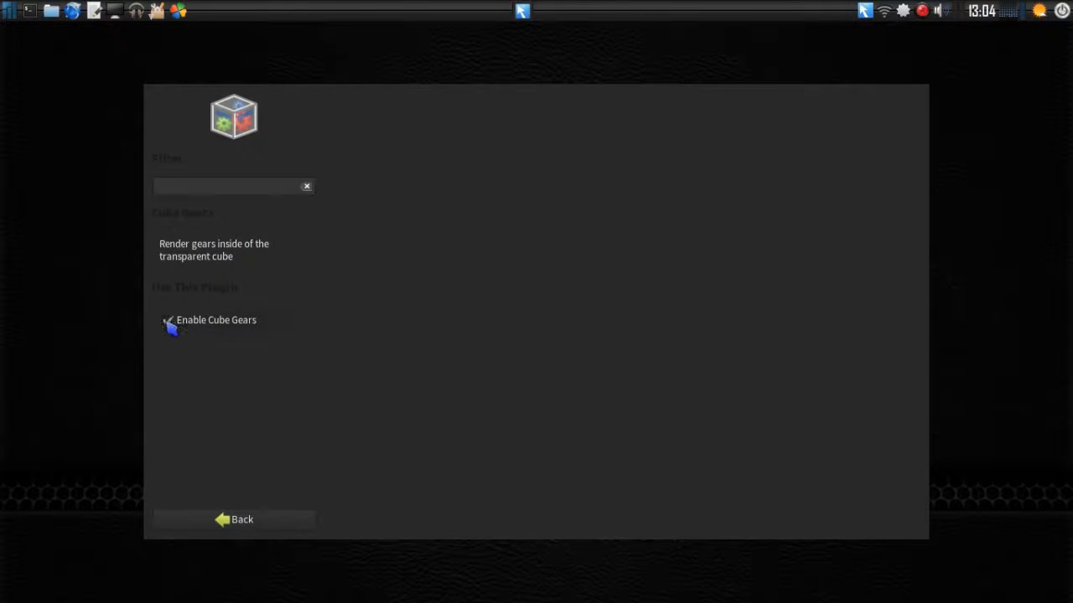
click(233, 520)
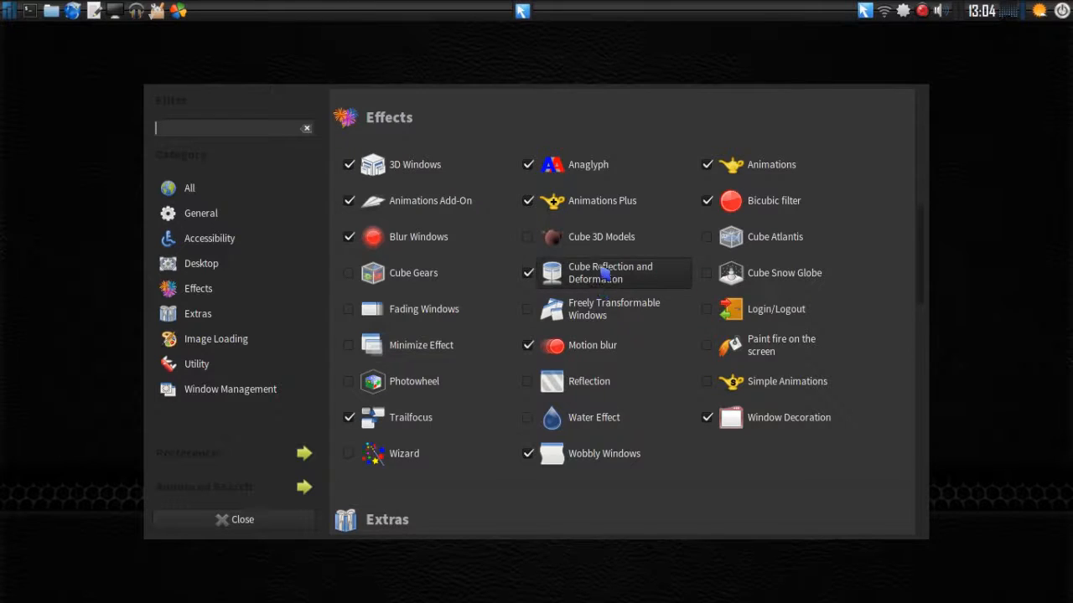
- Look over the Desktop plugins, and open the deformation settings of the Cube Reflection and Deformation plugin
scroll(607, 281, up, 3)
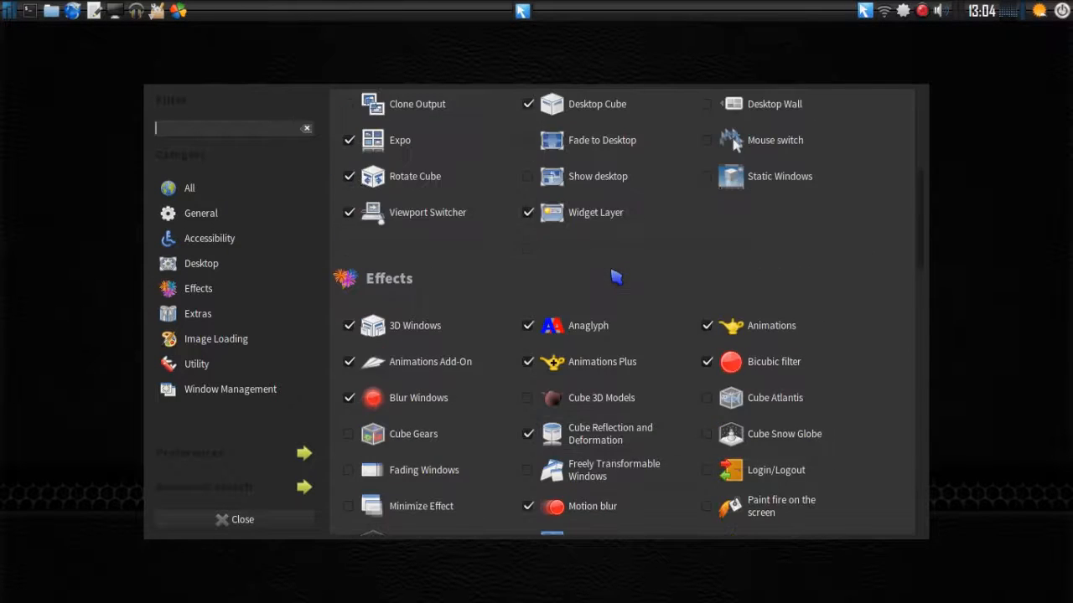
scroll(616, 277, up, 2)
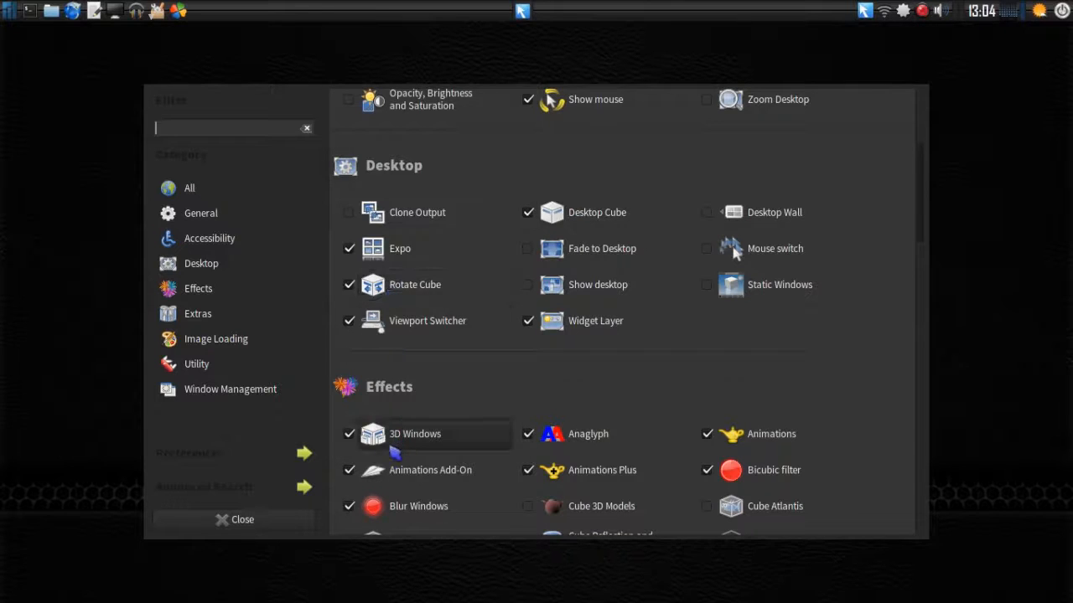
scroll(910, 227, down, 3)
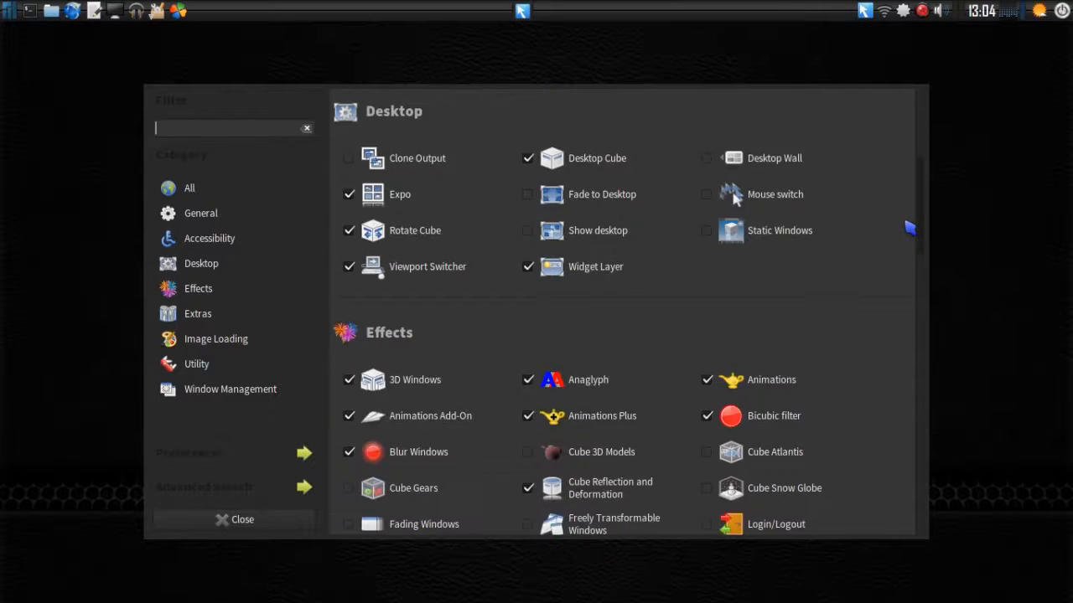
scroll(910, 227, down, 2)
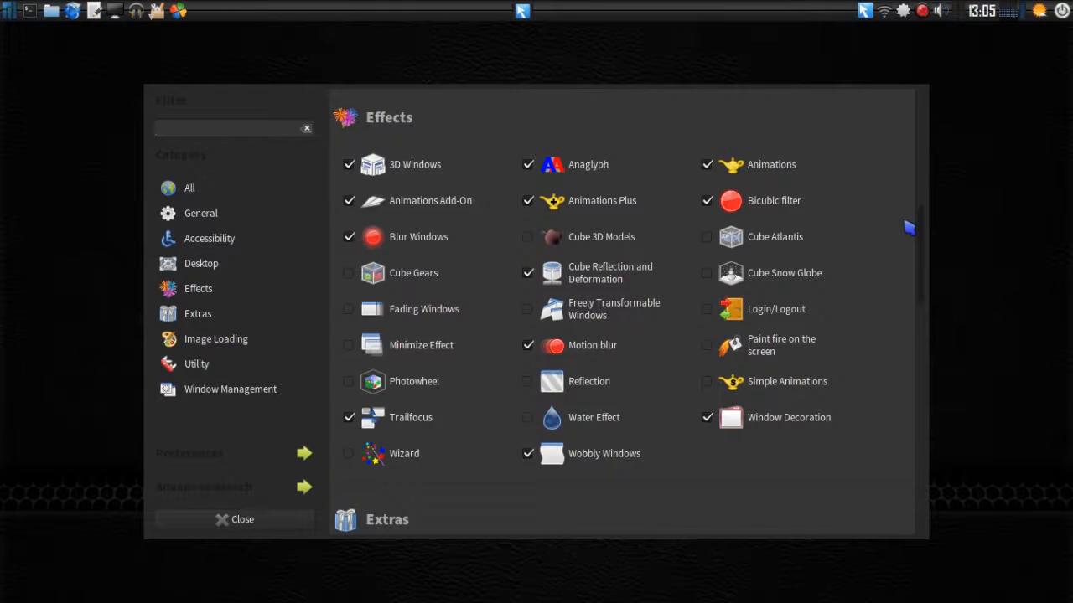
click(603, 280)
click(458, 100)
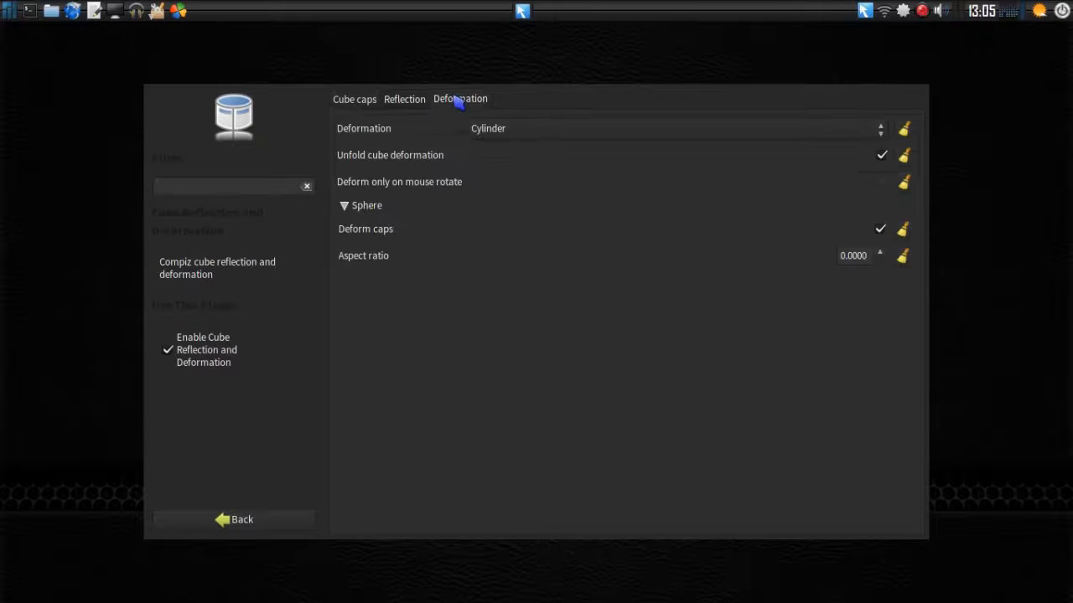
- Set the cube's Deformation to Sphere and rotate the desktop to preview the shape
click(535, 138)
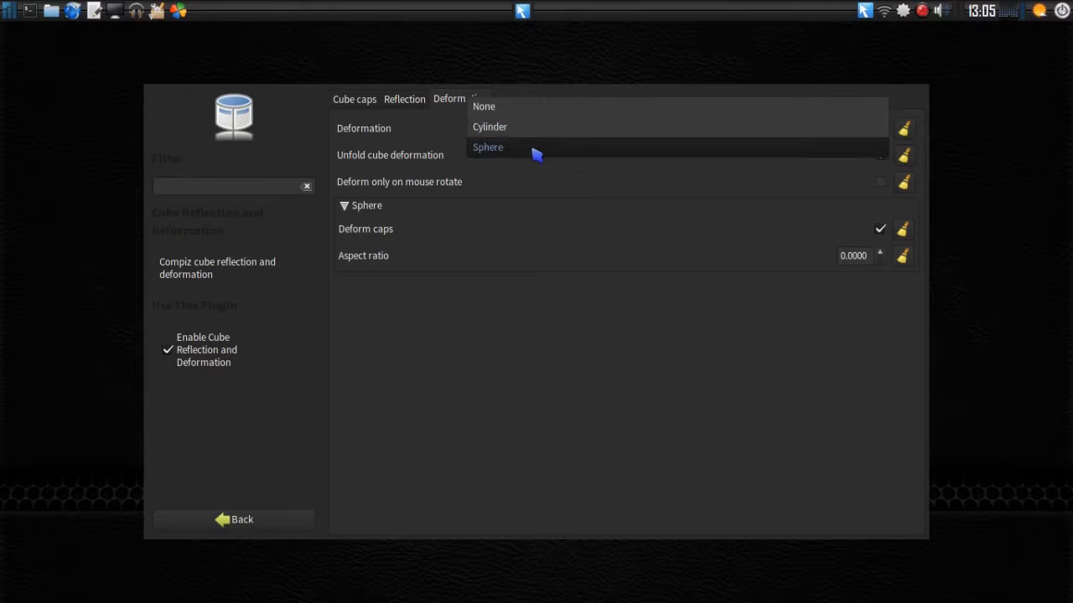
click(535, 150)
drag(979, 234, 939, 242)
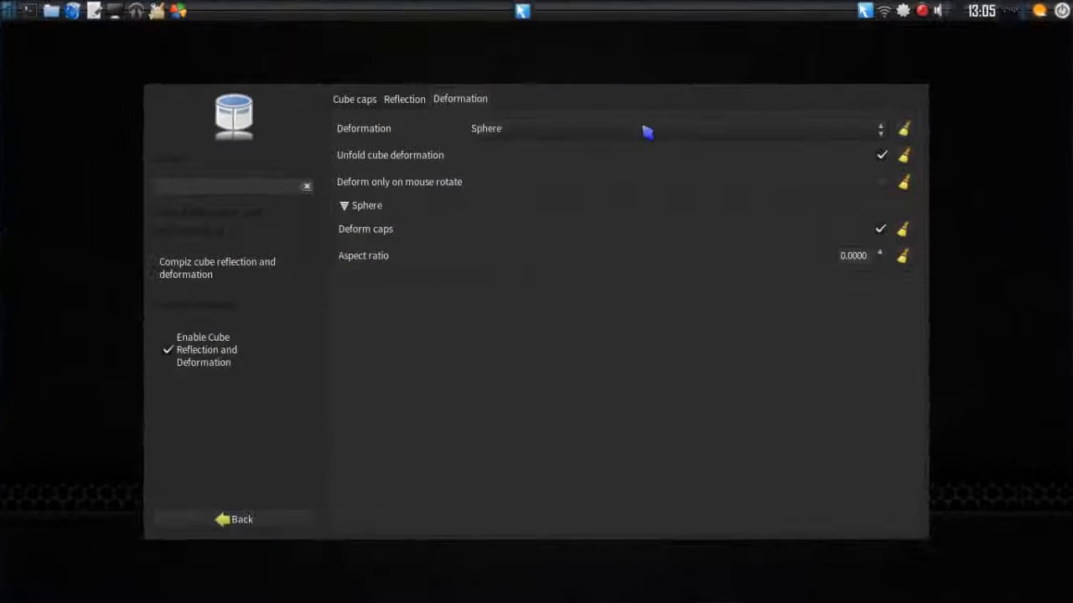
- Try the cube with Deformation set to None, rotate it to preview, and restore Deformation to Cylinder
click(647, 132)
click(641, 90)
drag(992, 305, 411, 488)
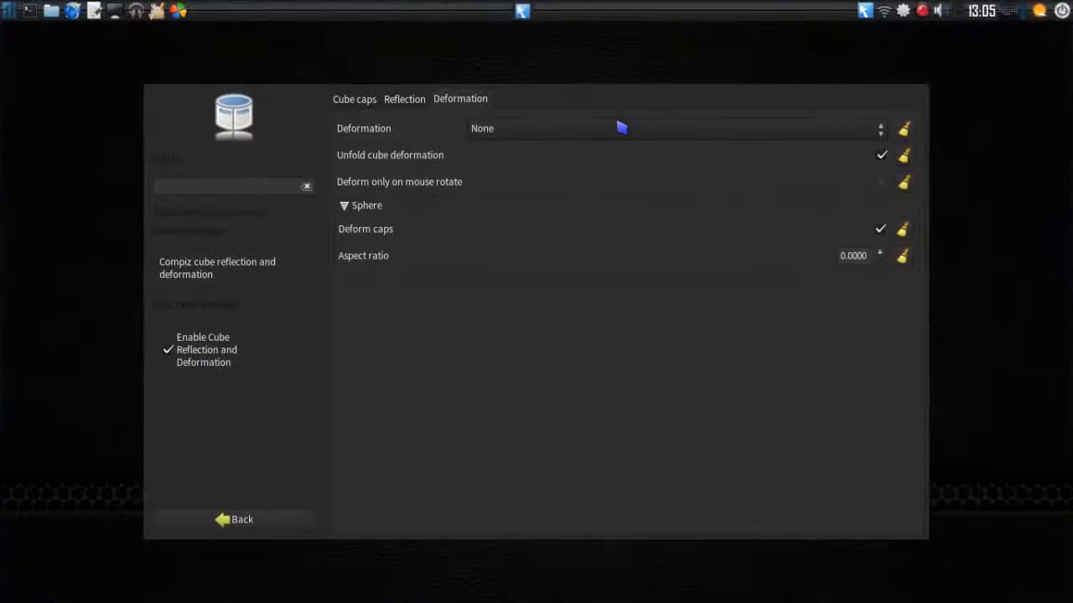
click(620, 127)
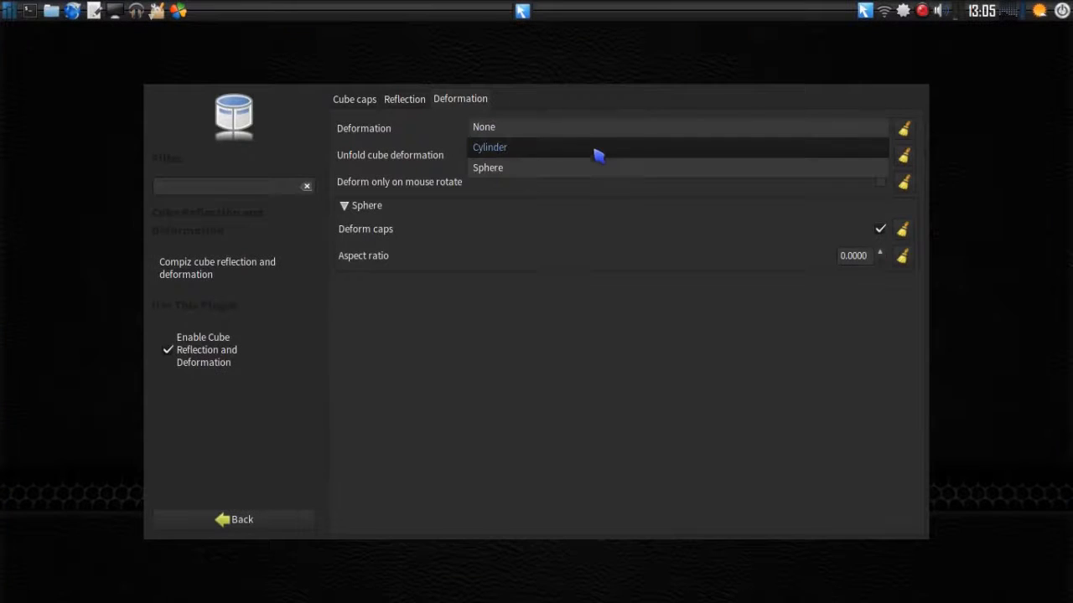
click(595, 149)
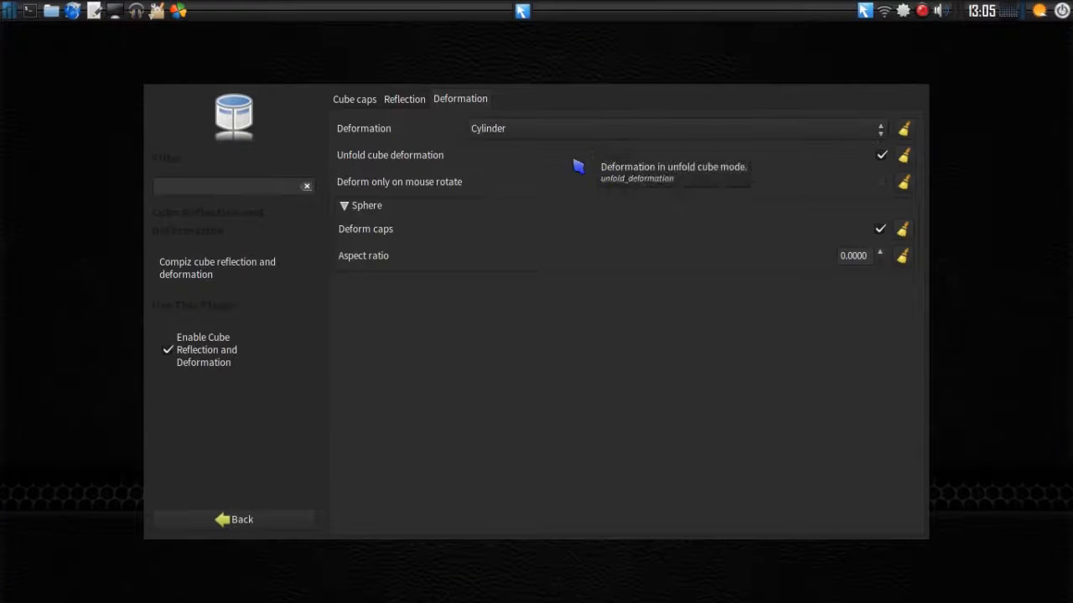
- Examine the cube caps' bindings, behaviour and appearance options, including the top and bottom image files
click(355, 100)
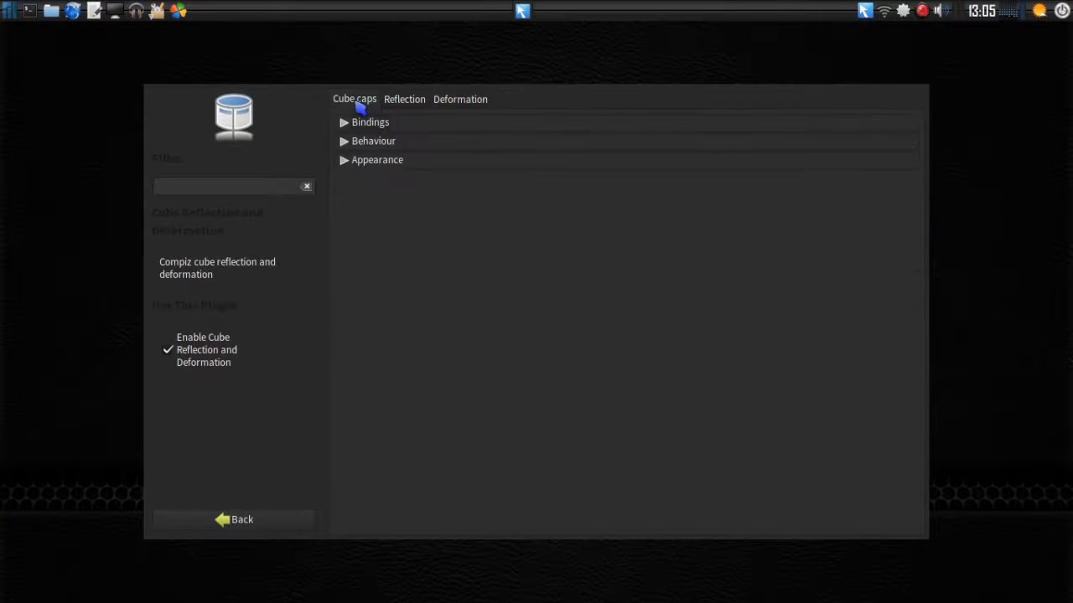
click(343, 122)
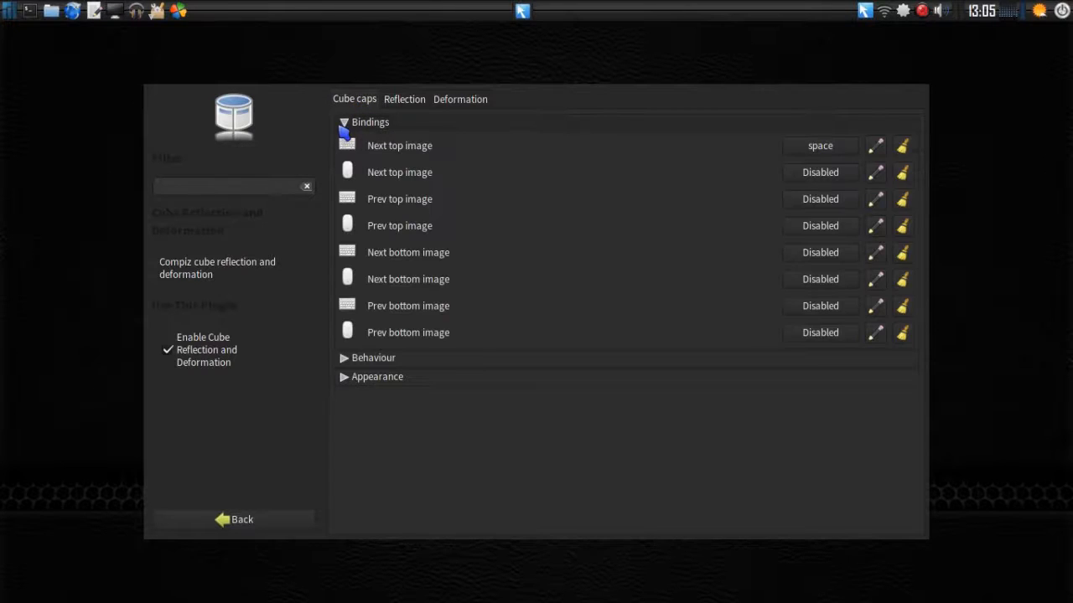
click(344, 360)
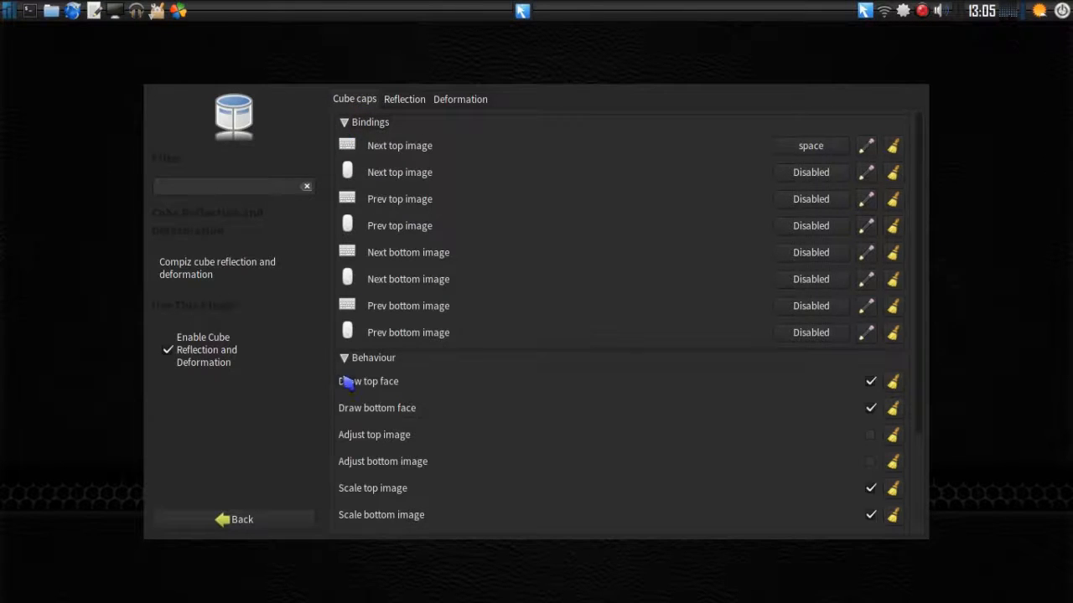
scroll(349, 411, down, 3)
click(343, 526)
scroll(351, 528, down, 5)
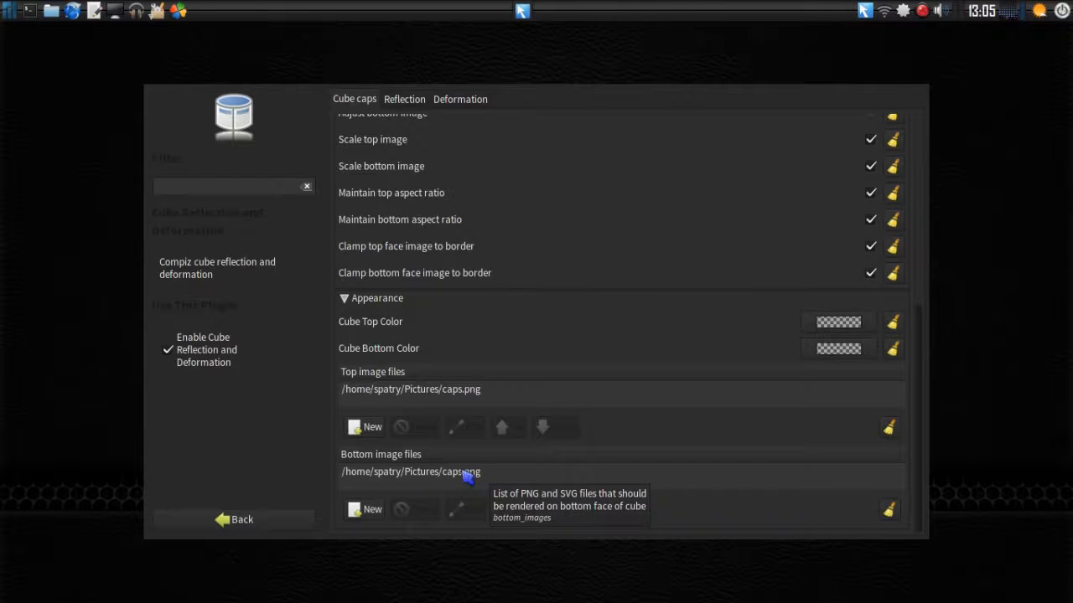
- Review the cube reflection settings, set Reflection mode to Jumpy, and rotate the cube to compare the reflection
click(393, 100)
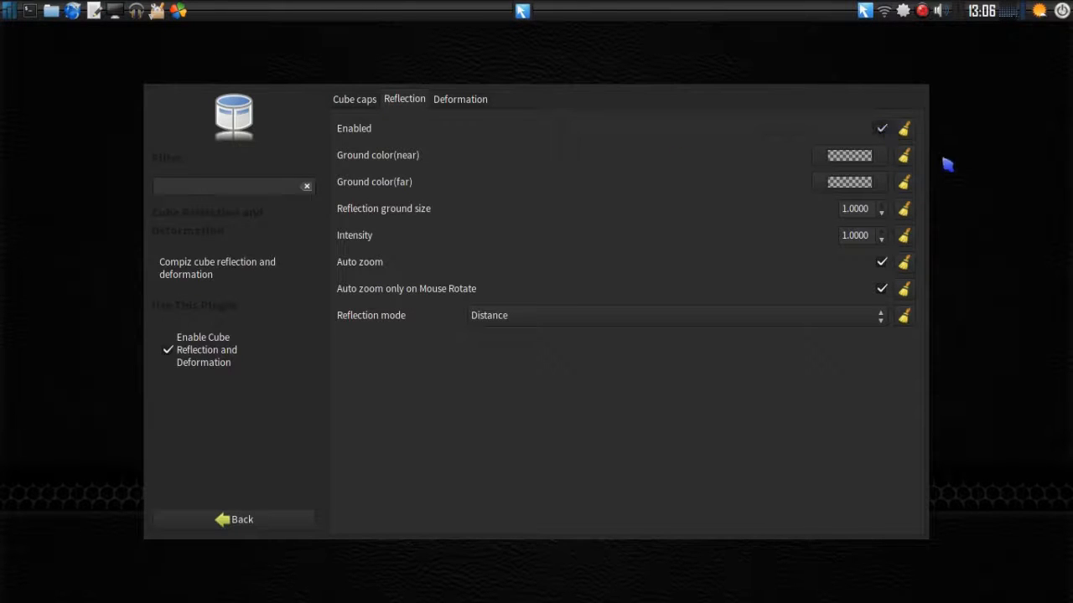
drag(977, 199, 821, 419)
click(707, 321)
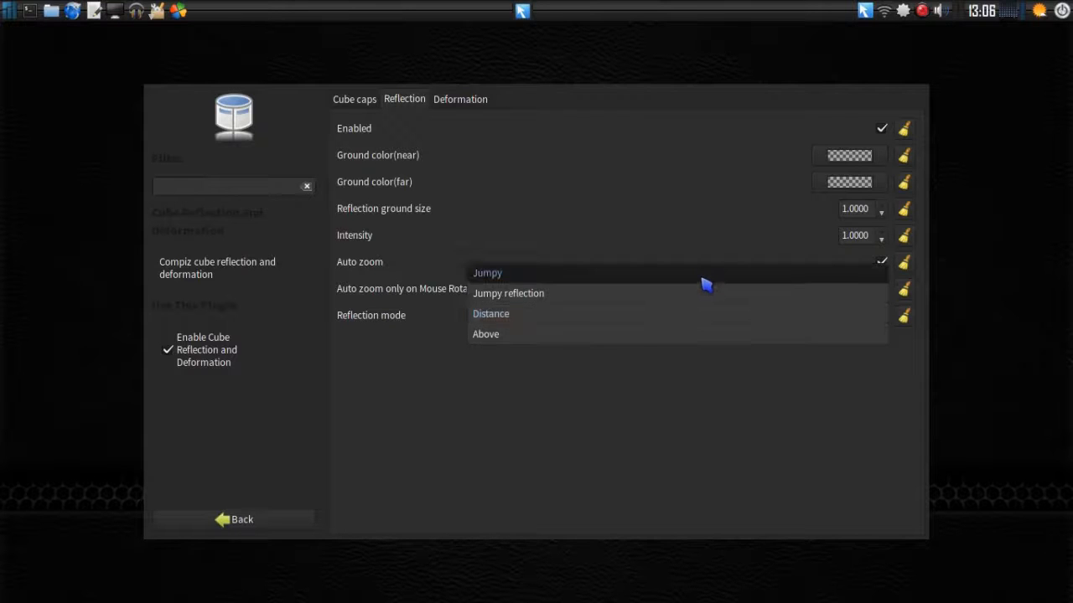
click(705, 280)
drag(1049, 324, 595, 337)
drag(593, 390, 487, 391)
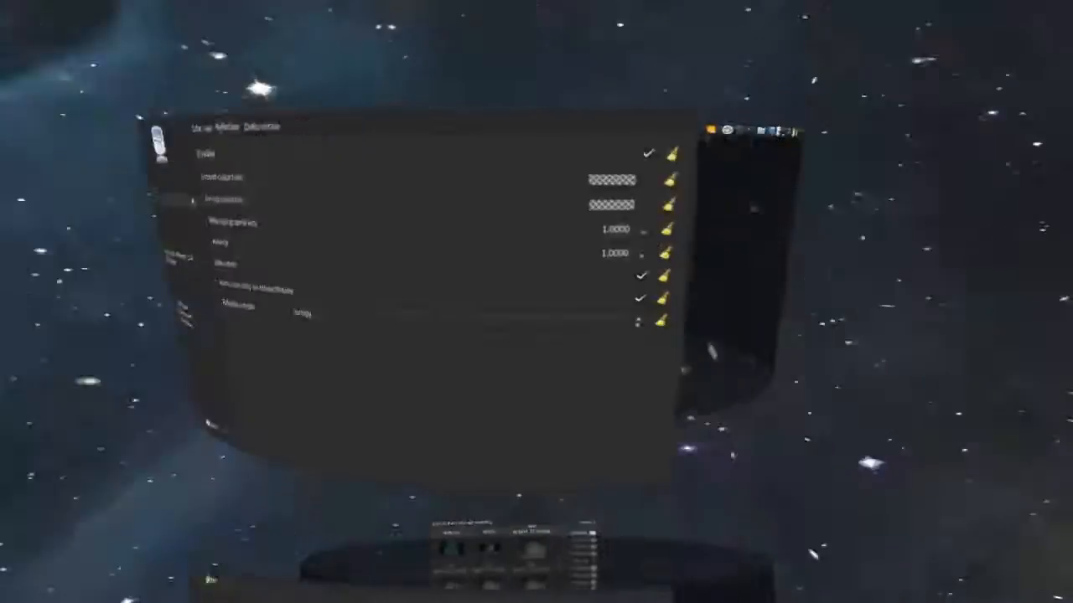
drag(711, 350, 92, 369)
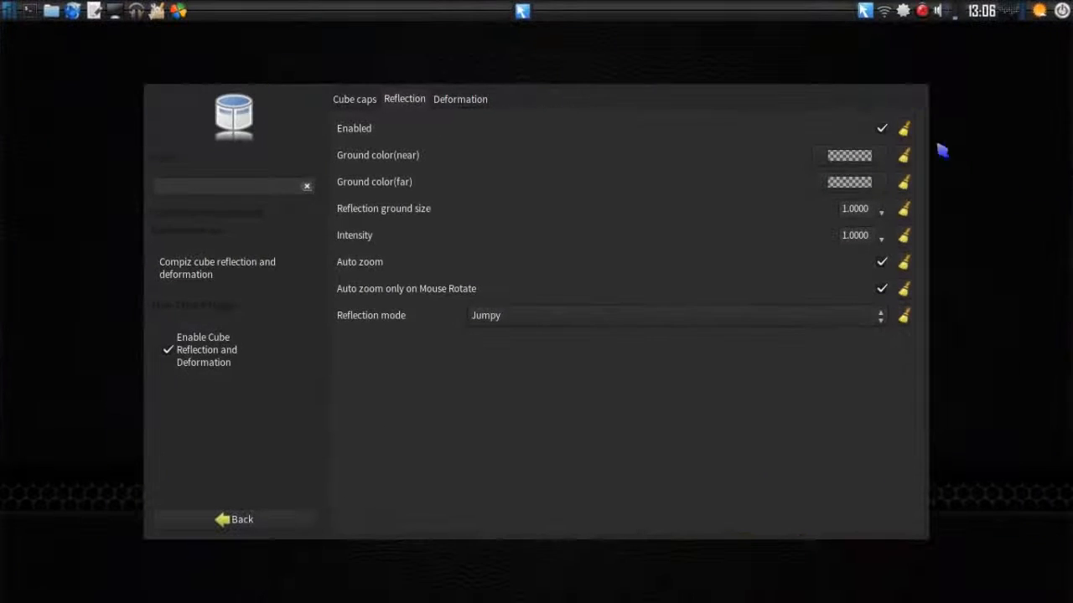
- Disable the cube reflection and return to the plugin list
click(881, 130)
click(297, 525)
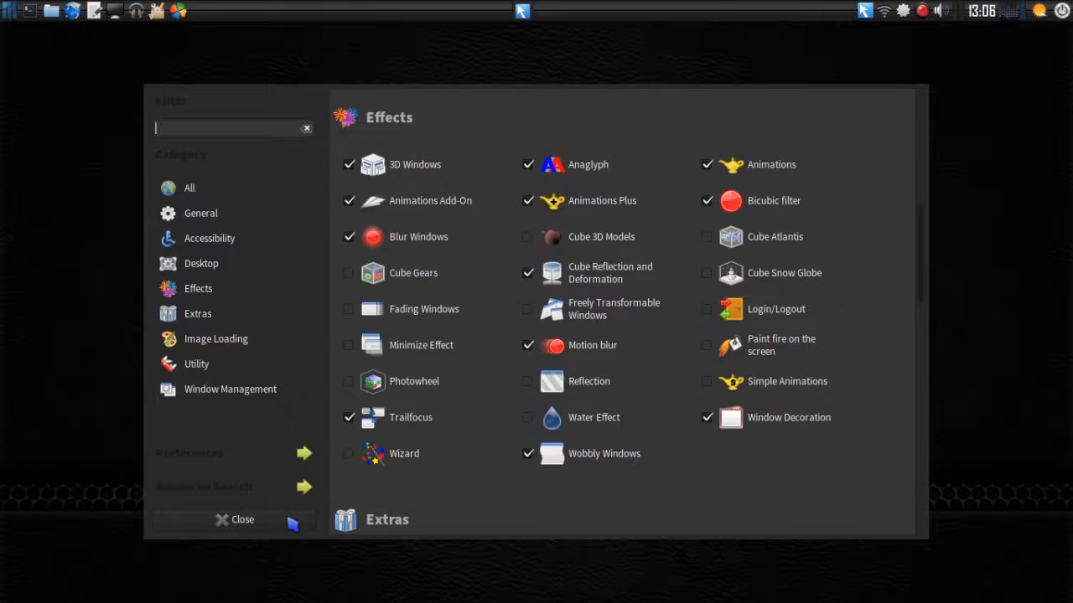
- Enable the Cube Snow Globe plugin and rotate the desktop cube to preview the snow scene inside it
click(708, 274)
drag(998, 306, 767, 469)
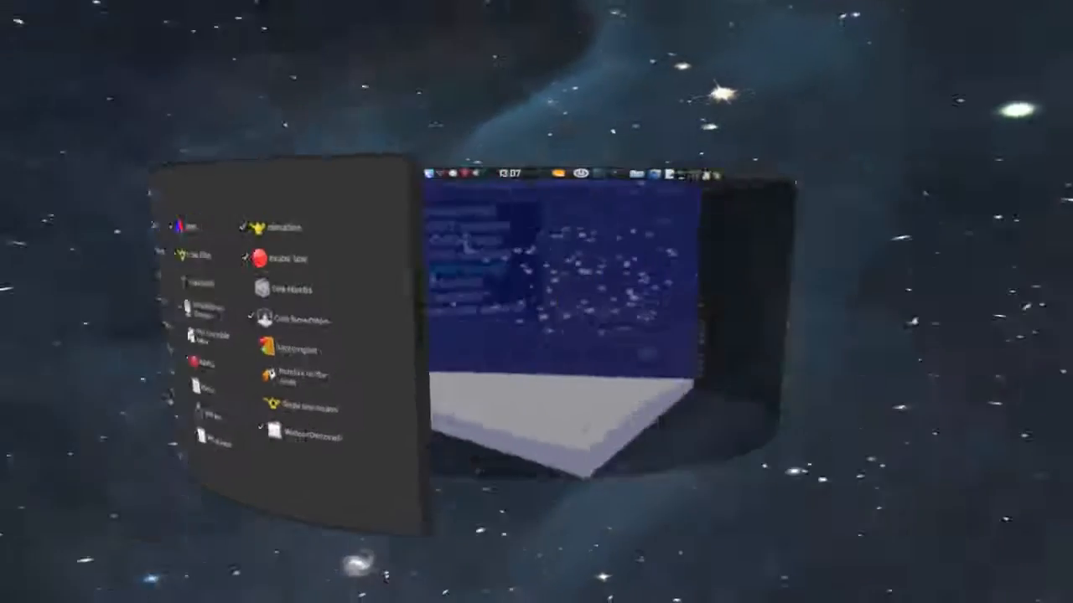
drag(469, 285, 670, 298)
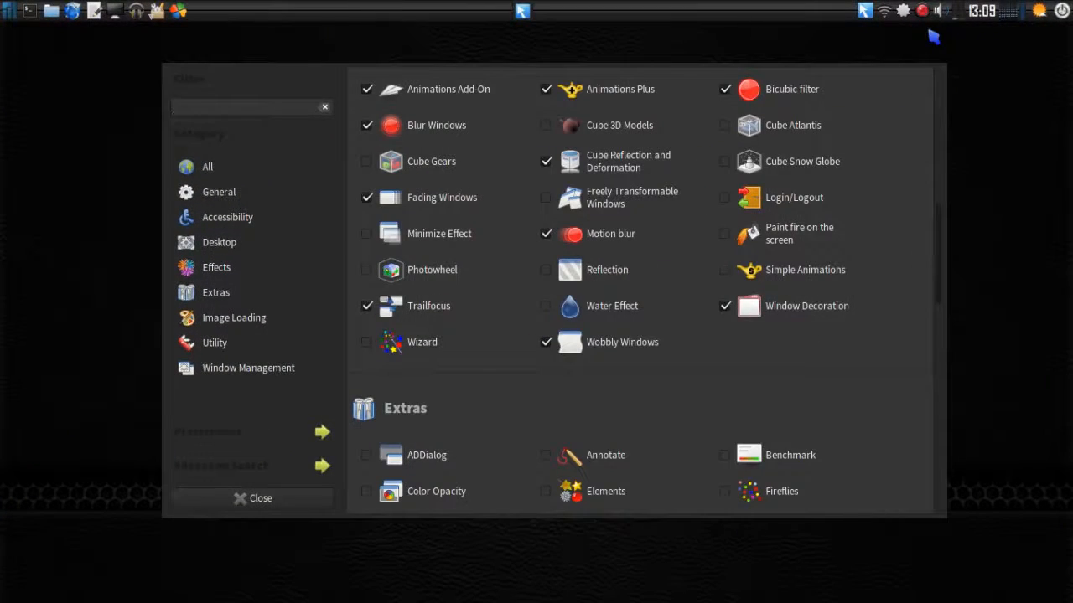
- Open the Fading Windows plugin, review its general options, and repeatedly minimize and restore the settings window to preview the effect
click(455, 201)
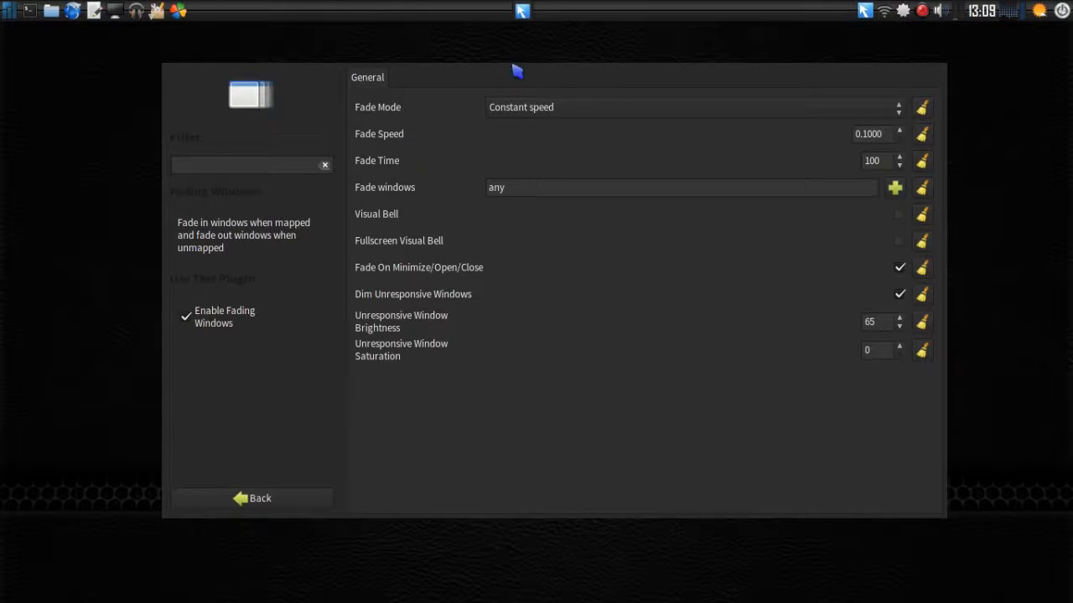
click(522, 11)
click(522, 11)
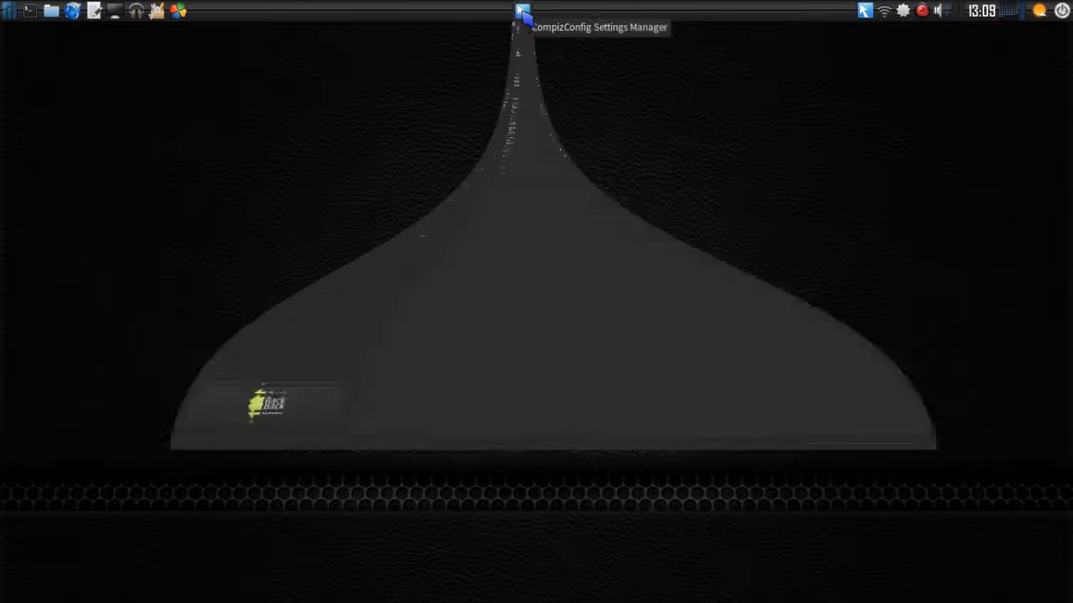
mouse_move(522, 13)
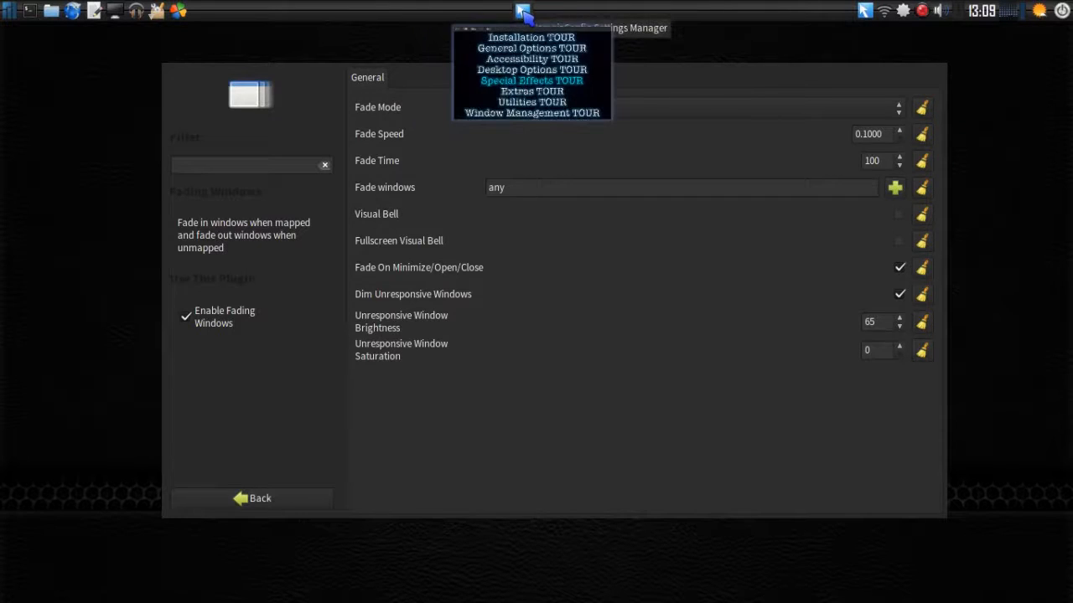
click(522, 11)
click(522, 11)
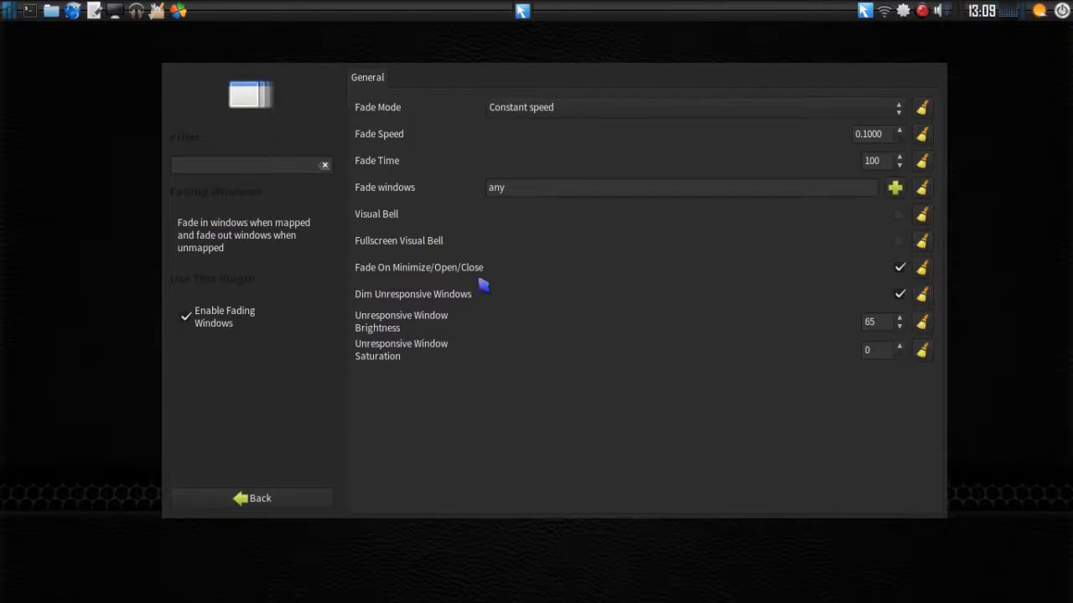
- Set Fade Mode to Constant time, rotate the cube between the file manager desktop and the settings window, and return to the plugin list
click(575, 109)
click(575, 135)
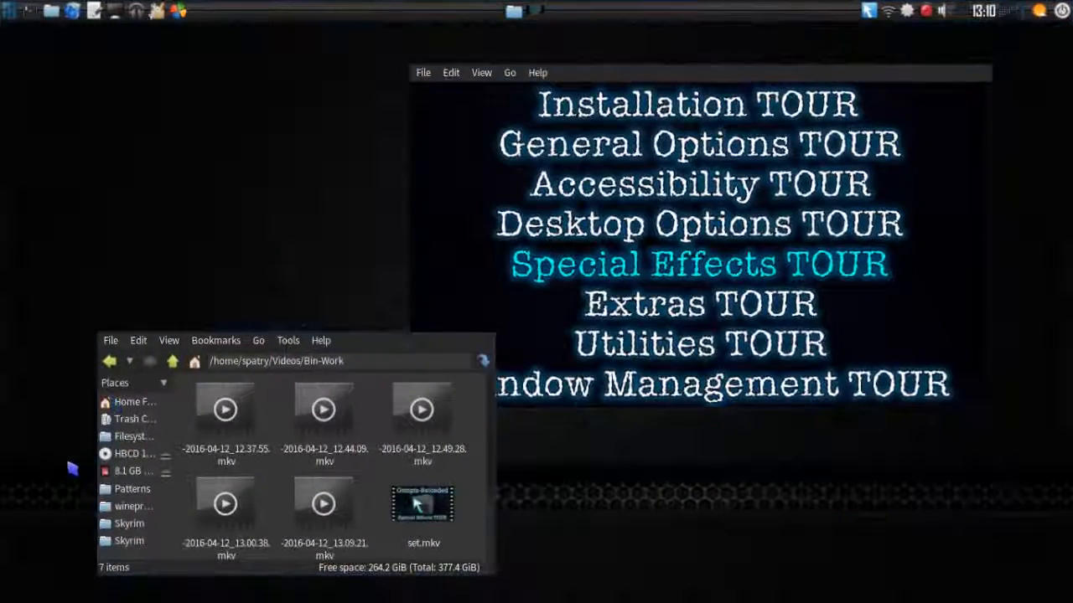
drag(374, 457, 419, 458)
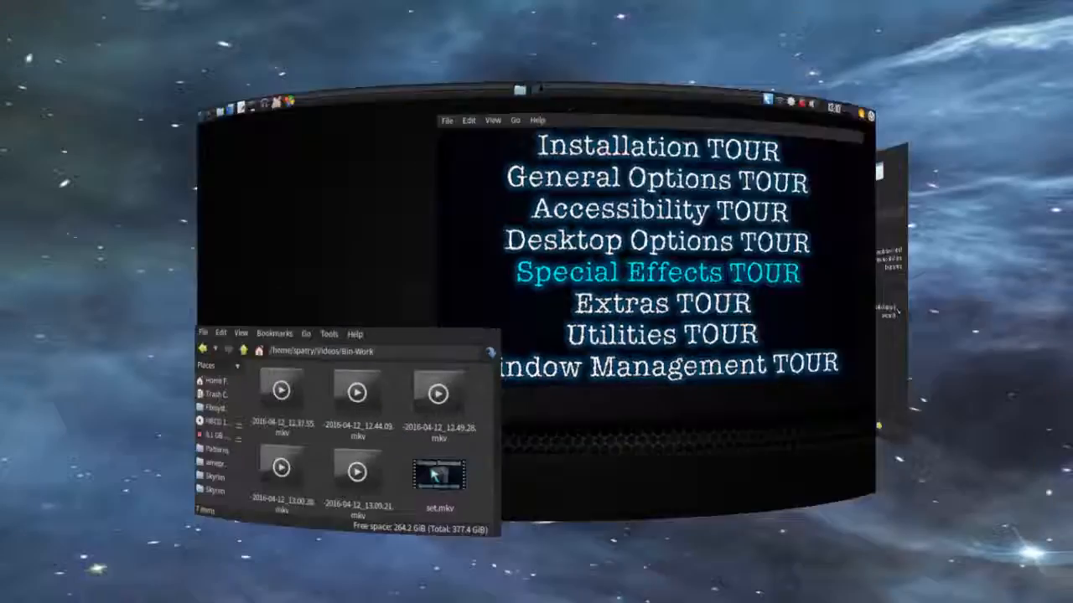
drag(434, 475, 568, 491)
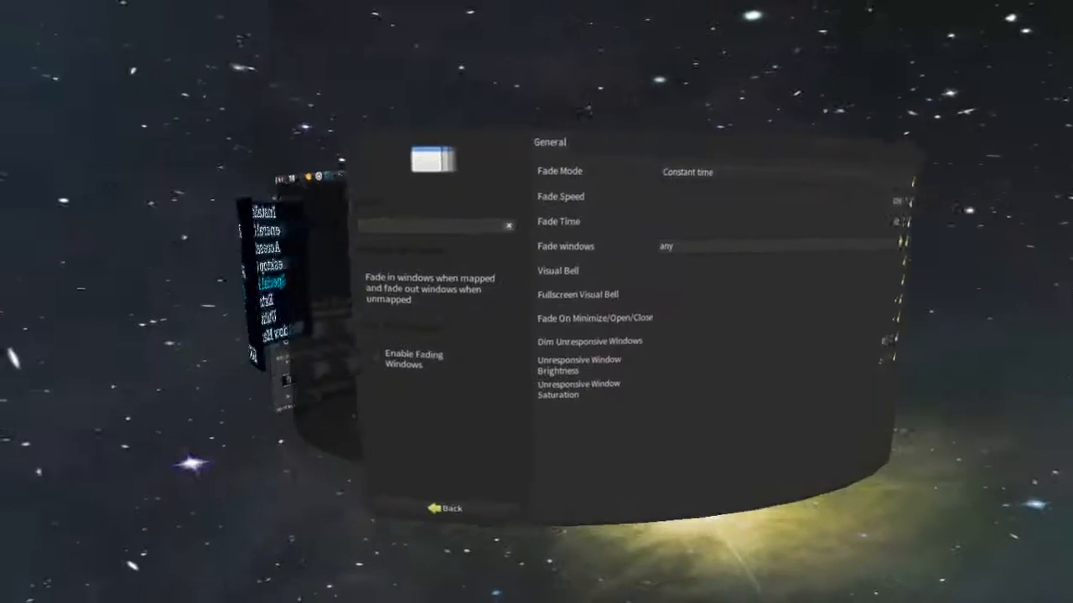
click(256, 498)
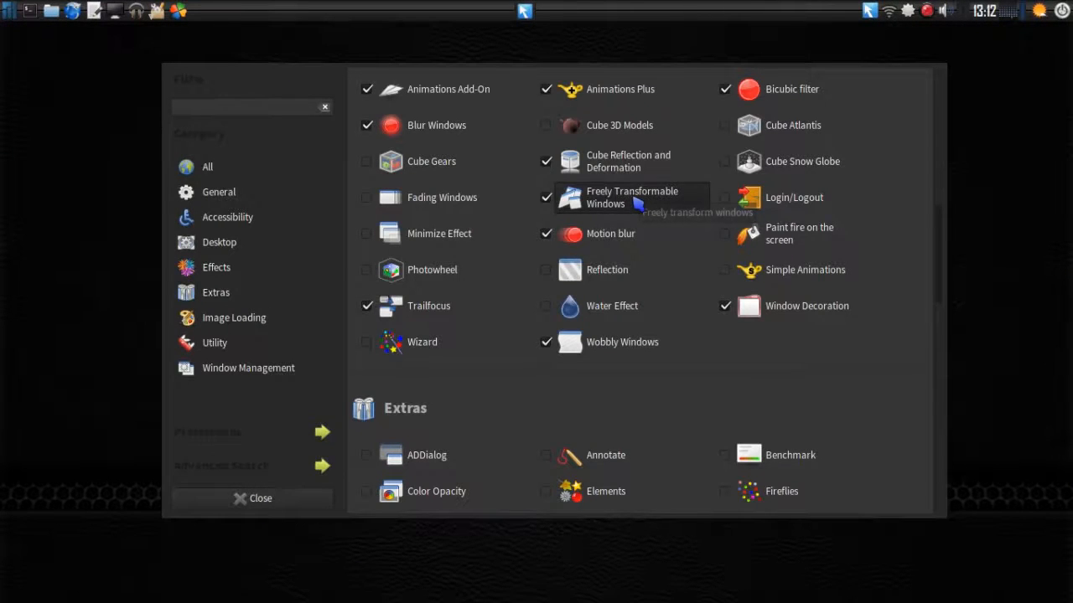
- Open Freely Transformable Windows, preview transforming the settings window, review its free, manual and miscellaneous transformation options, and return to the plugin list
click(637, 204)
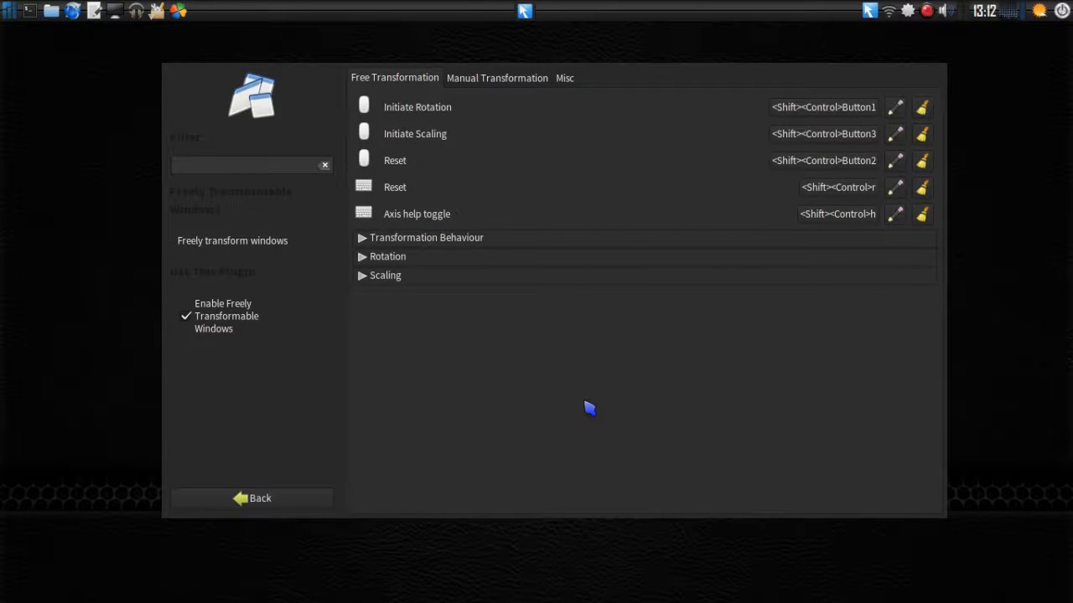
drag(589, 377, 591, 313)
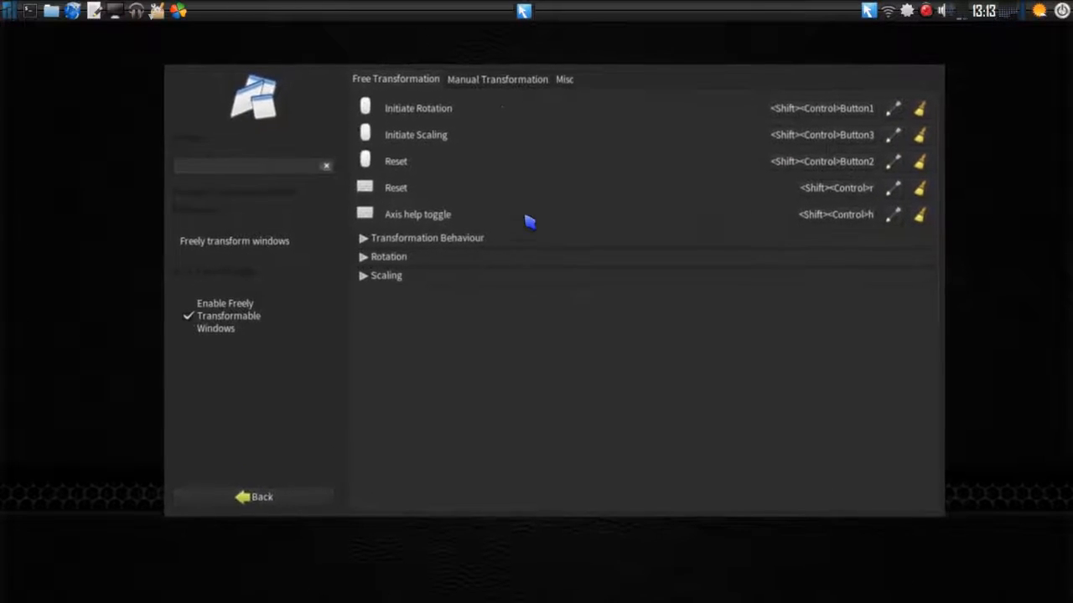
click(501, 84)
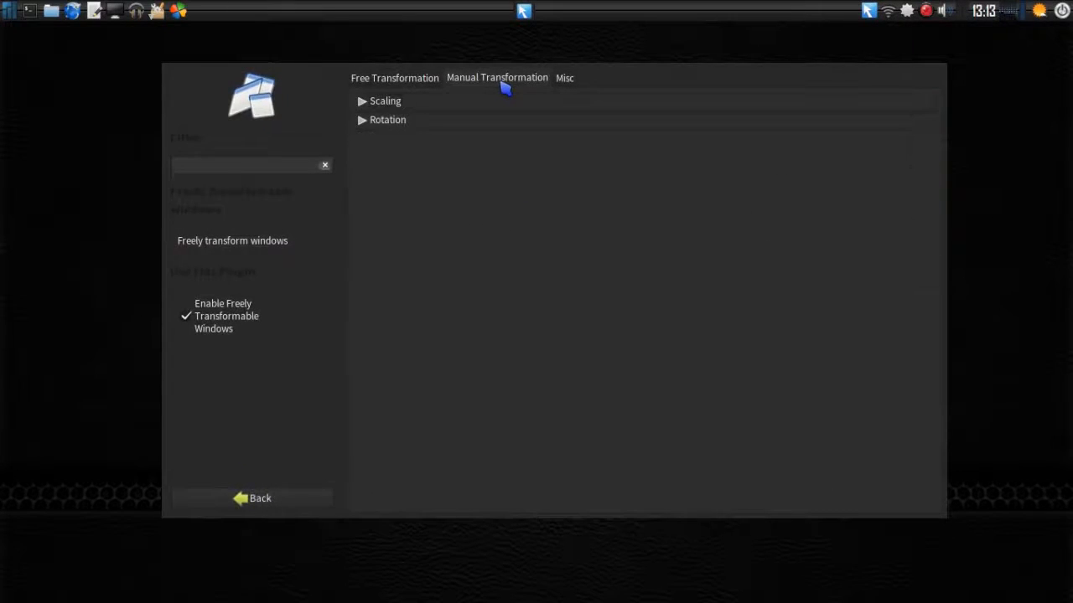
click(362, 101)
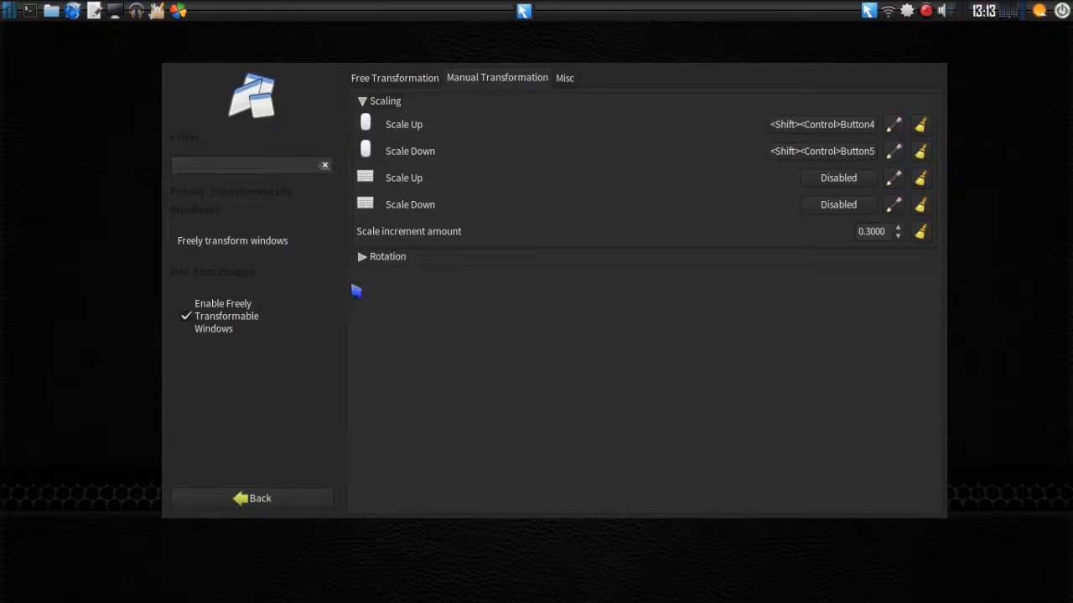
click(362, 257)
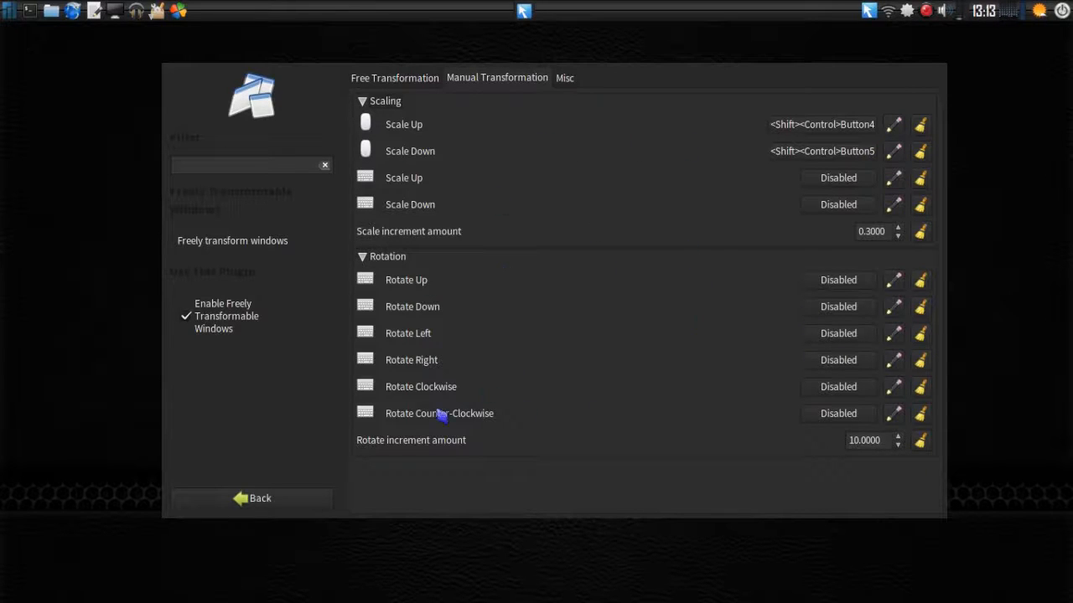
click(565, 78)
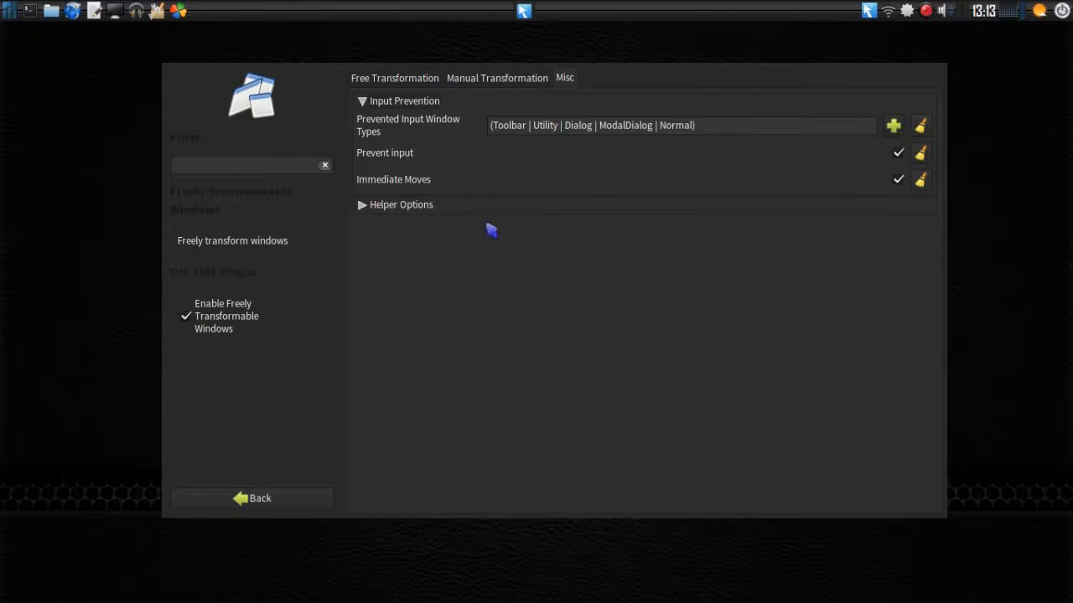
click(397, 81)
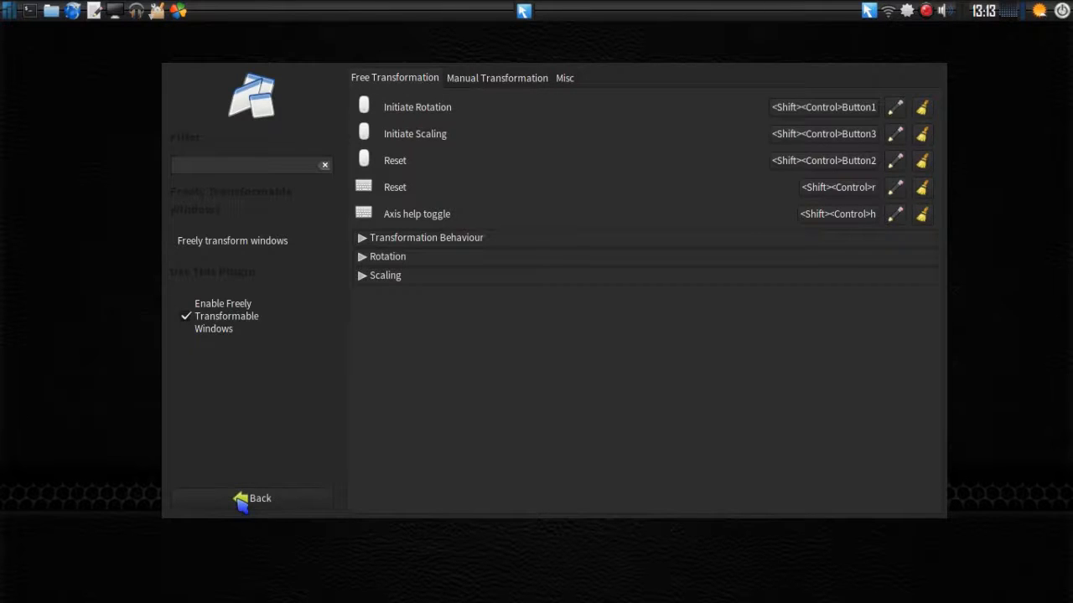
click(242, 501)
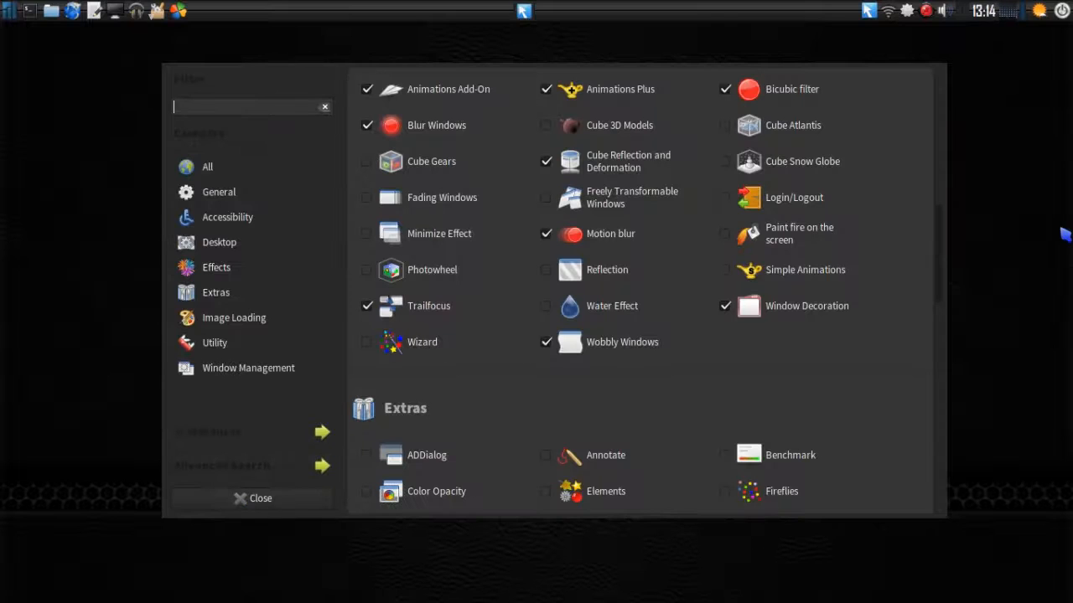
- Open the Login/Logout plugin, review its login and logout fade, saturation, brightness and opacity options, and return to the plugin list
click(815, 201)
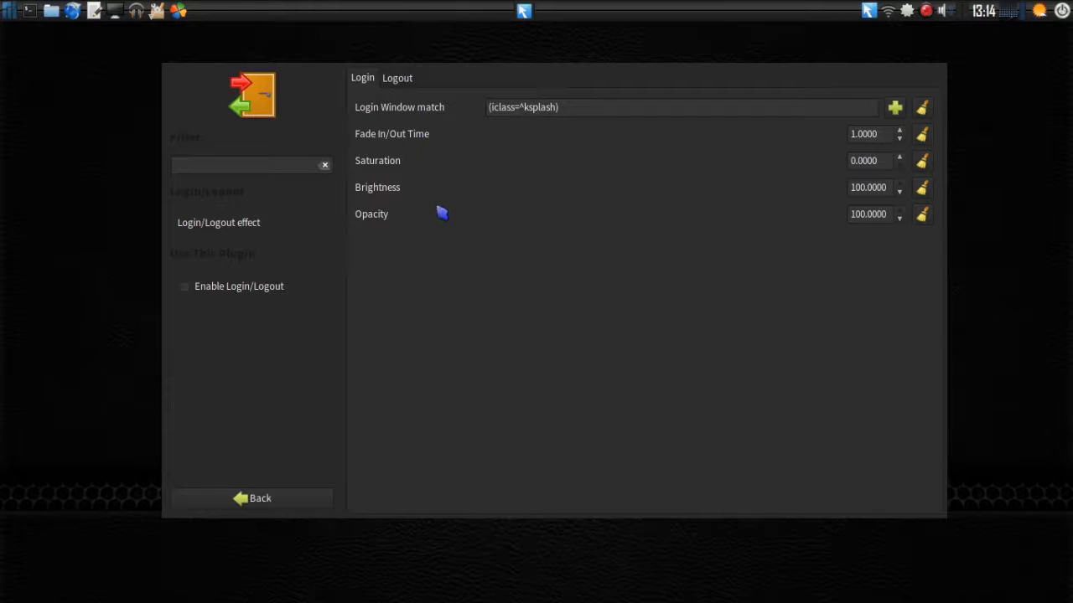
click(397, 78)
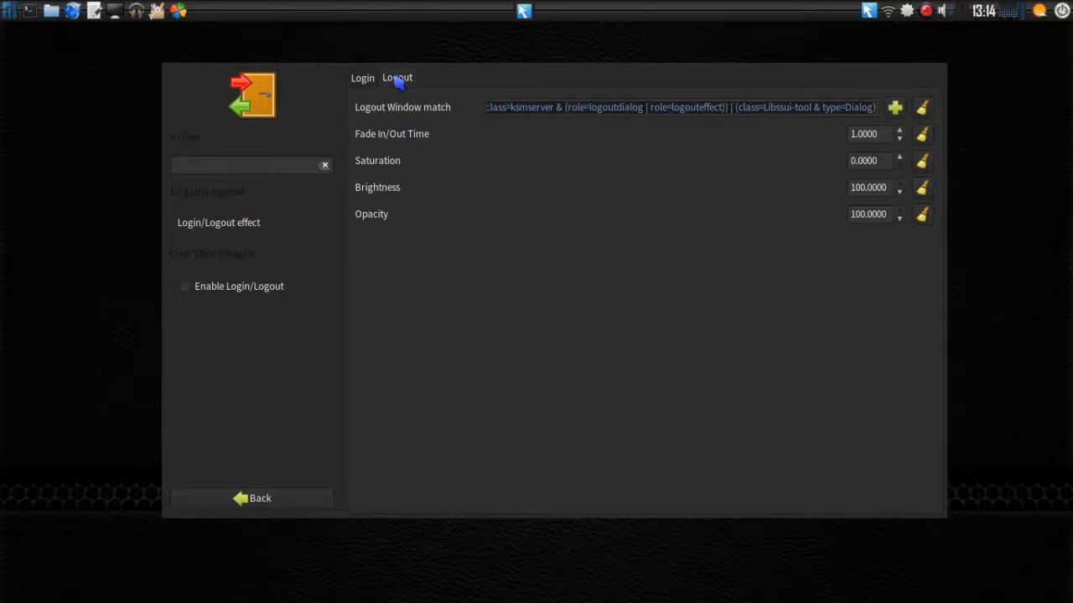
click(359, 78)
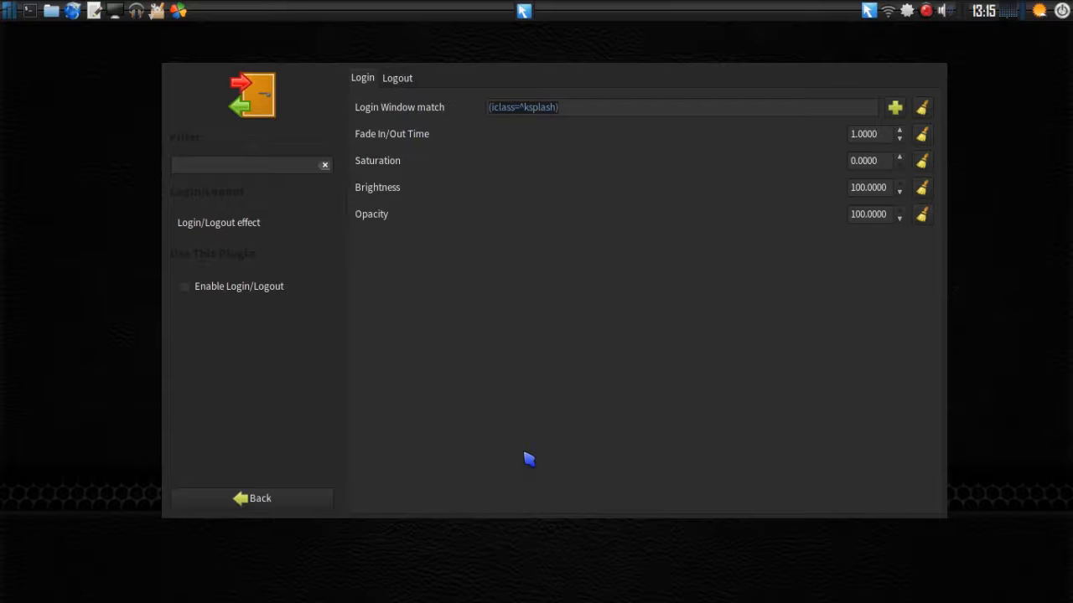
click(222, 506)
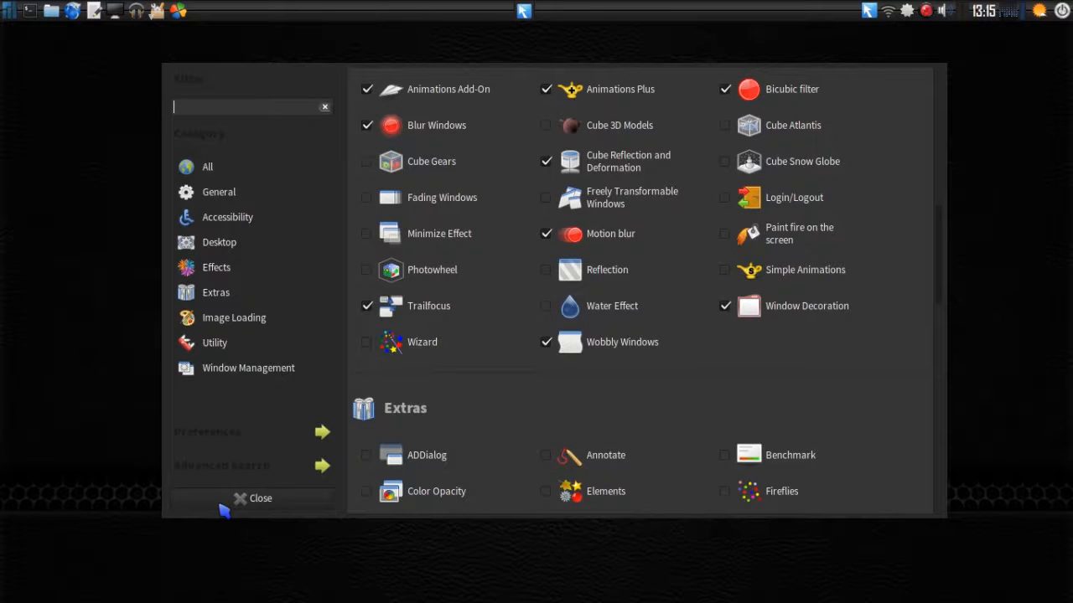
- Try enabling Minimize Effect but keep Animations active, and review the plugin's options while repeatedly minimizing and restoring the settings window
click(366, 234)
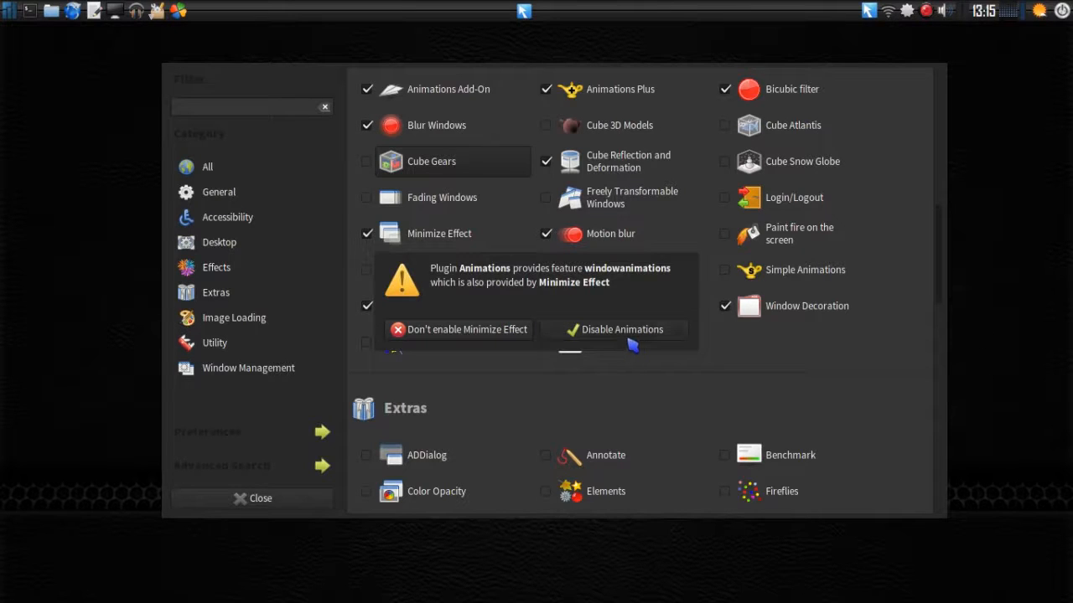
click(467, 332)
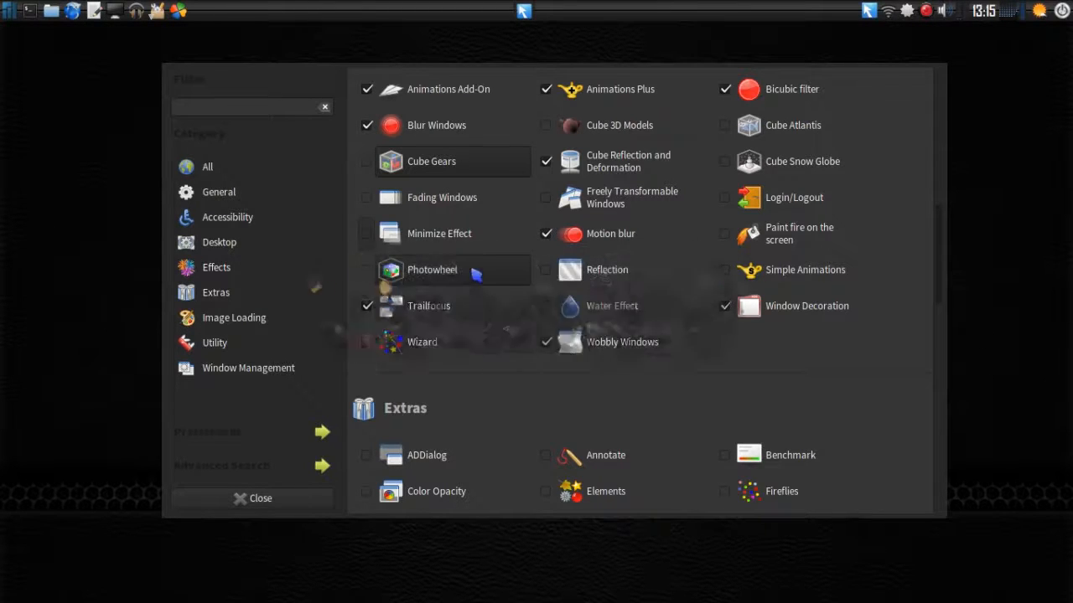
click(443, 239)
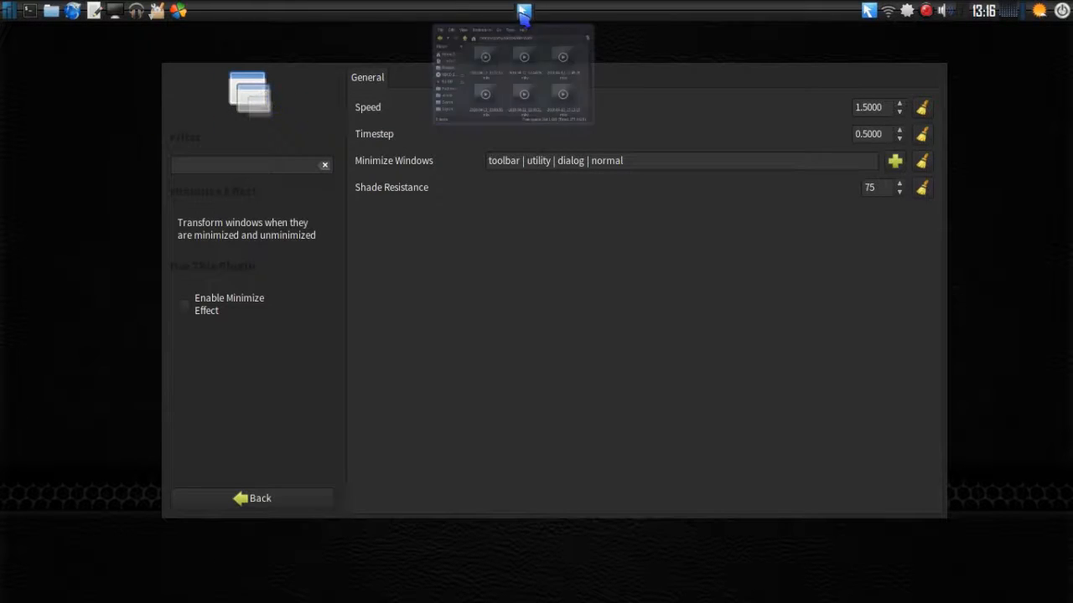
click(521, 12)
click(521, 12)
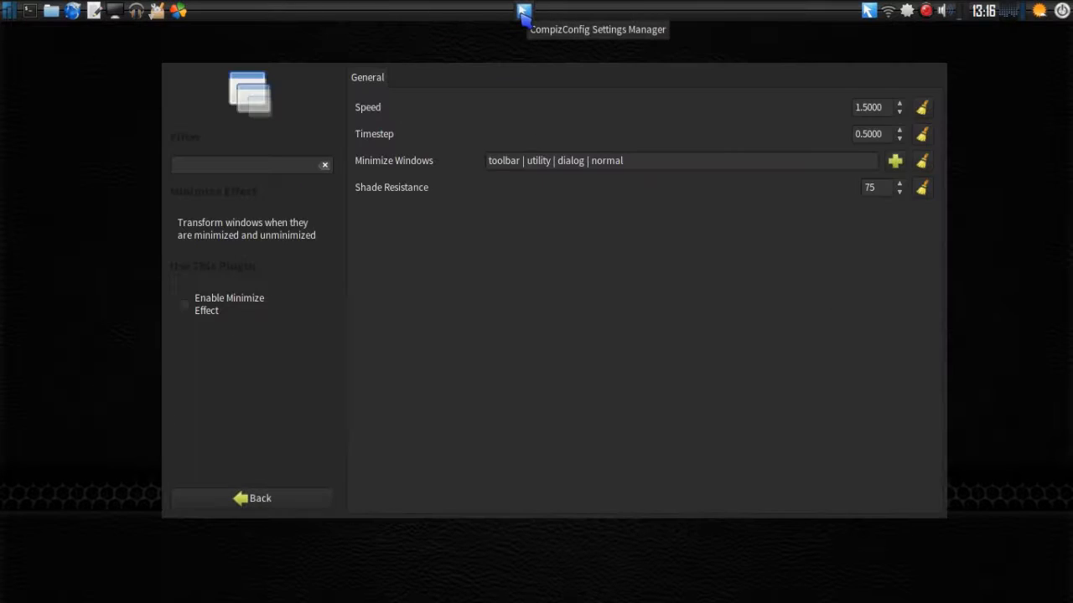
click(521, 12)
click(521, 12)
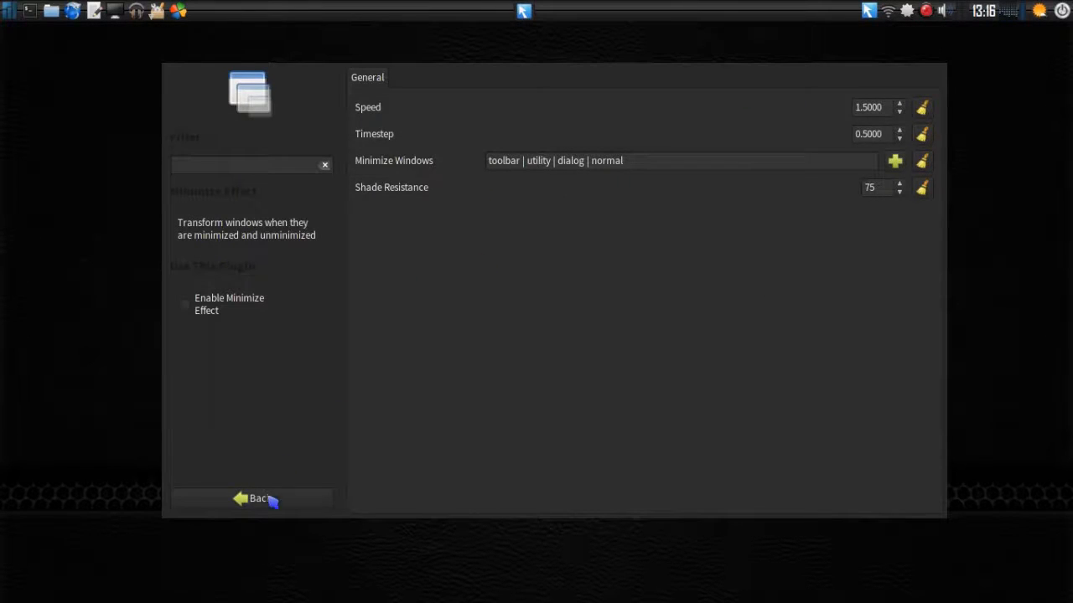
click(260, 499)
- Open the Motion blur plugin, review its activation and performance options, move the settings window to preview the blur, and return to the plugin list
scroll(586, 168, up, 3)
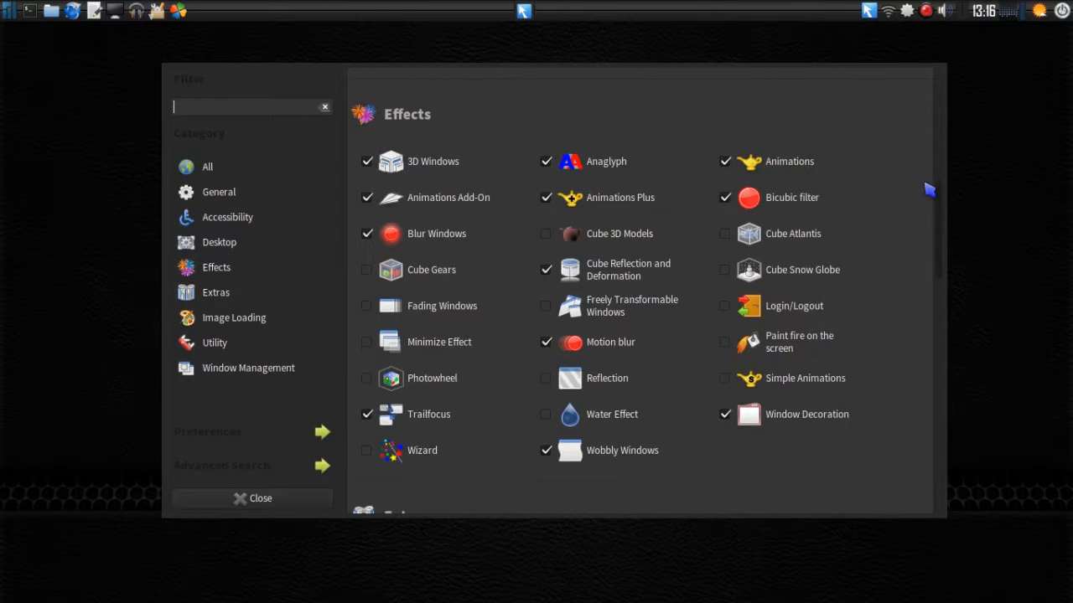
scroll(944, 226, down, 1)
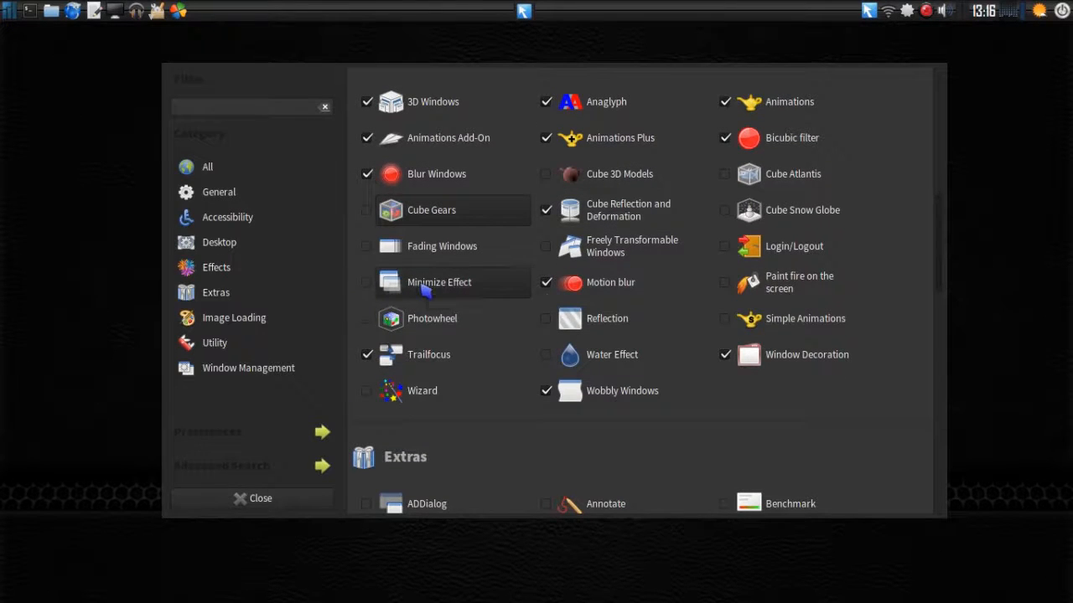
click(624, 291)
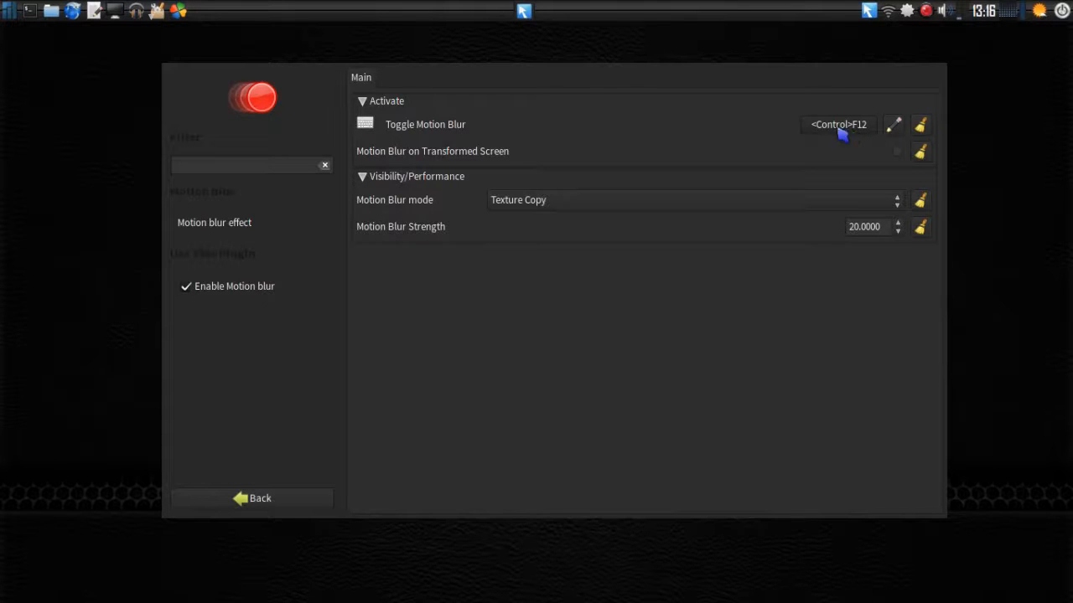
drag(503, 157, 587, 153)
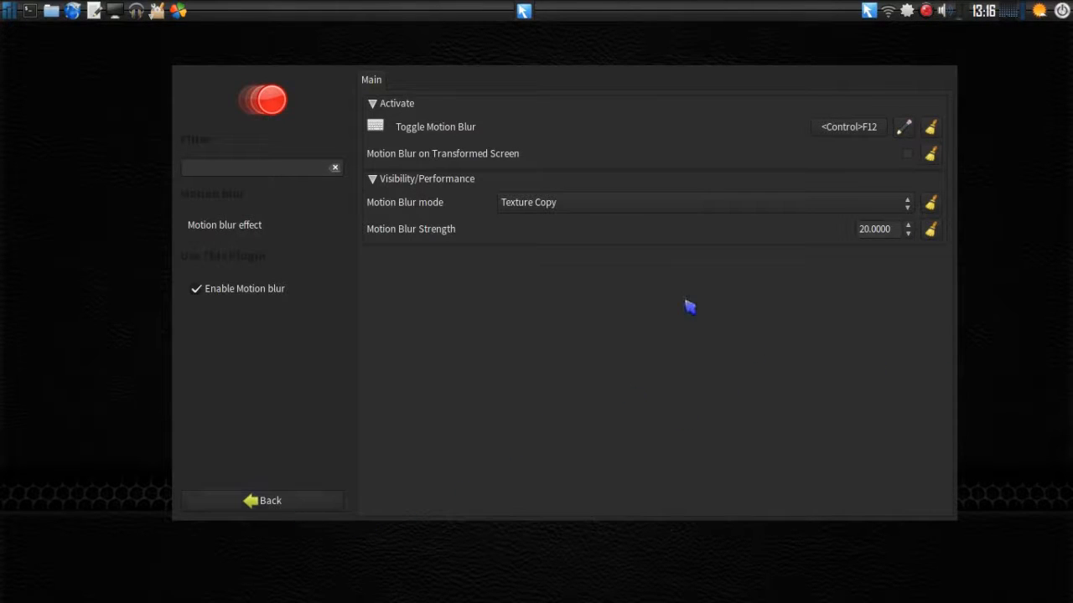
click(270, 502)
- Enable the Paint fire on the screen plugin and set its Initiate key combination to <Shift><Super>a
click(735, 285)
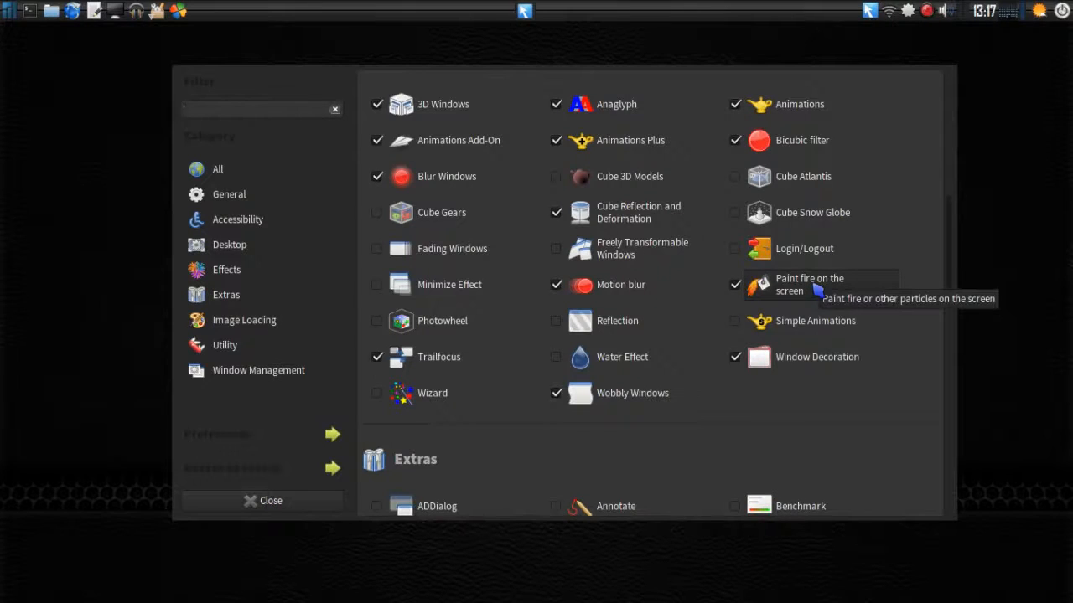
click(817, 289)
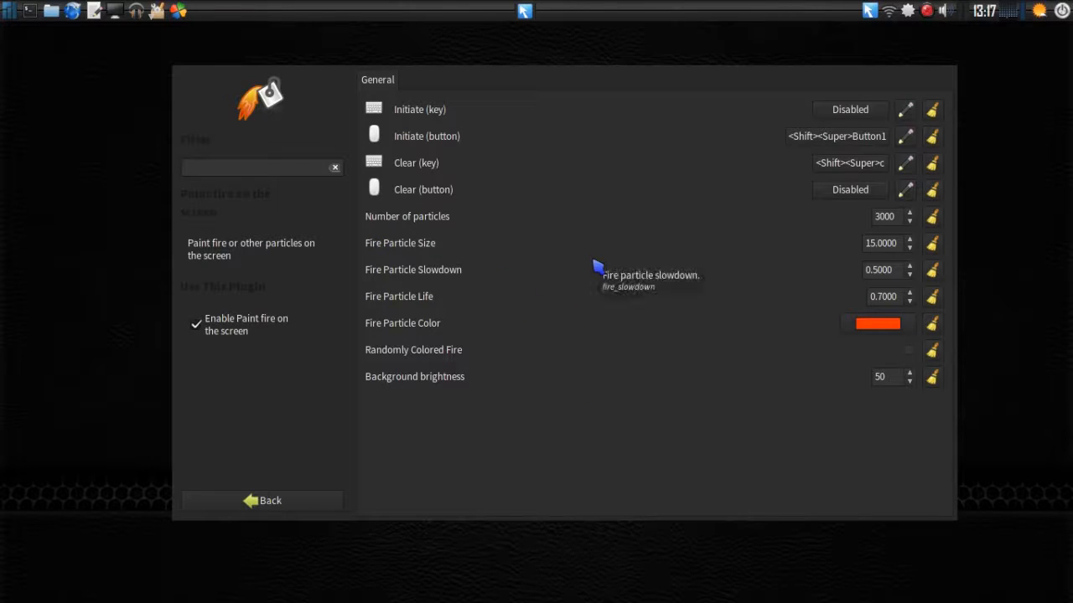
click(846, 117)
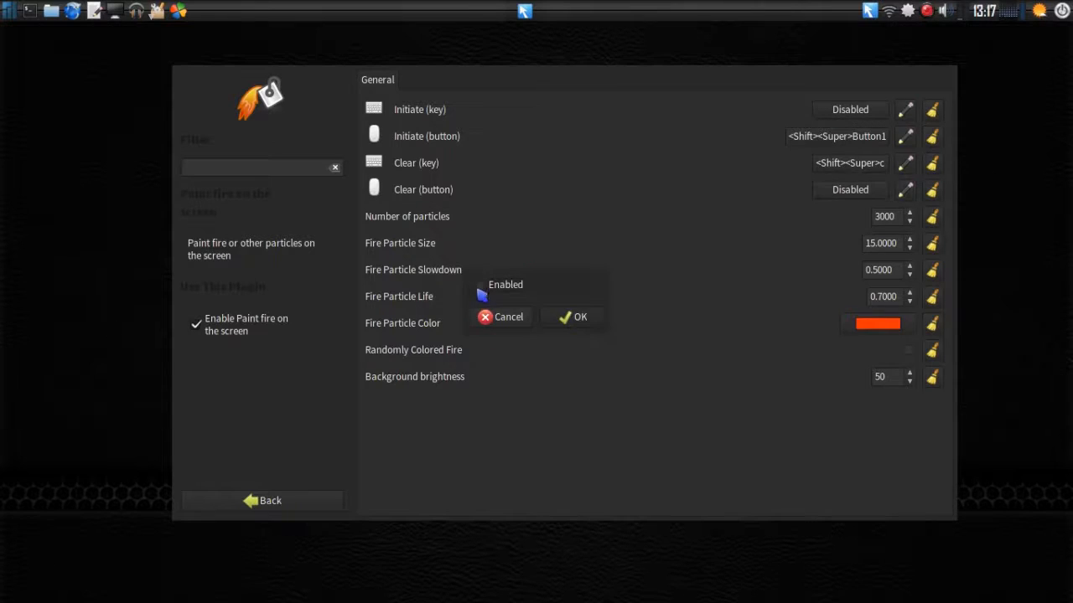
click(479, 289)
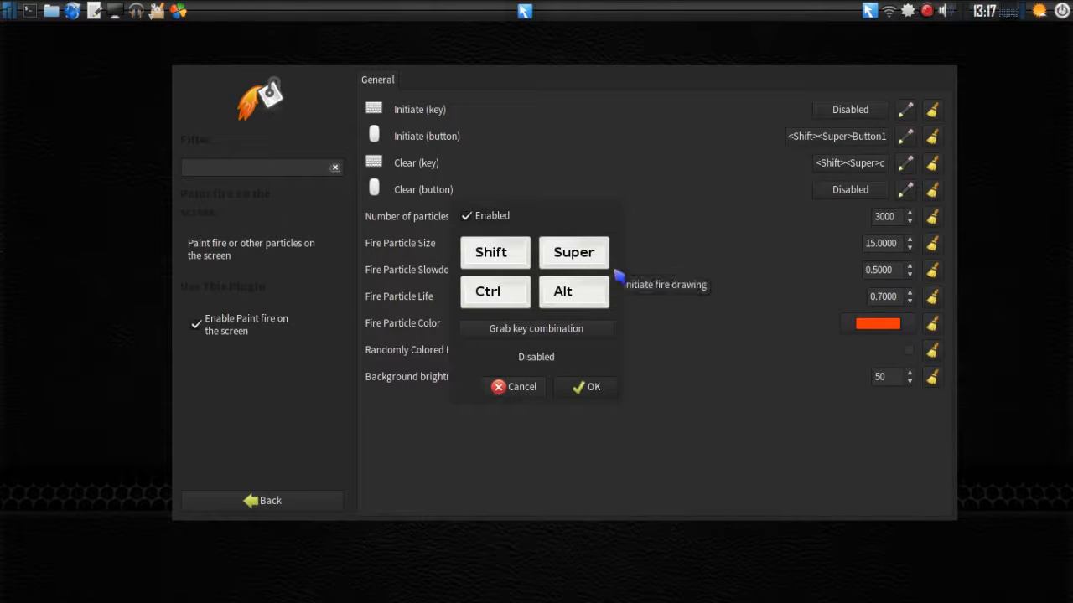
click(511, 331)
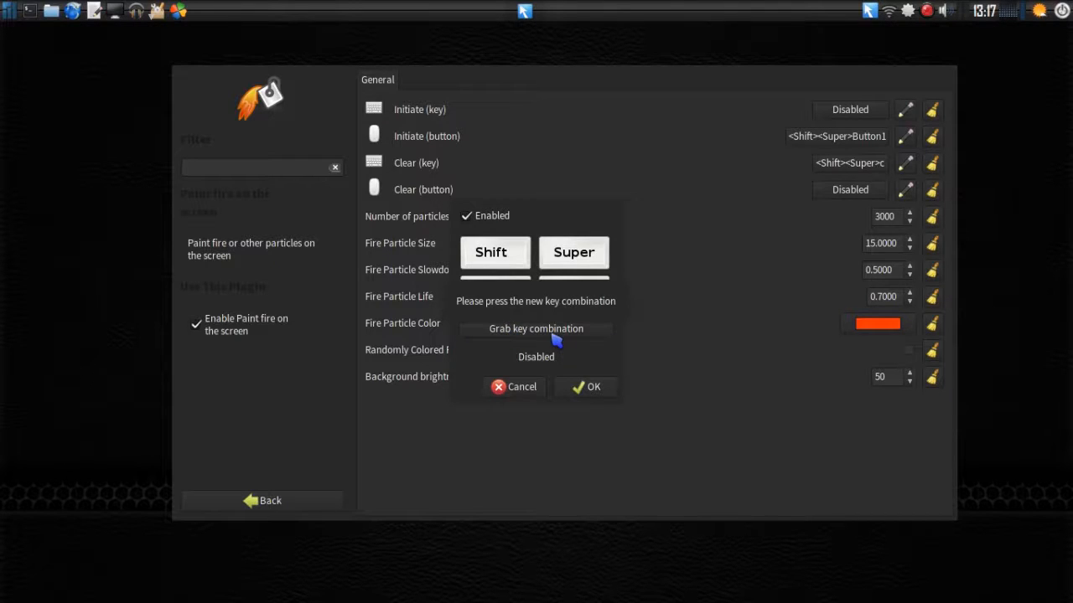
key(shift+a)
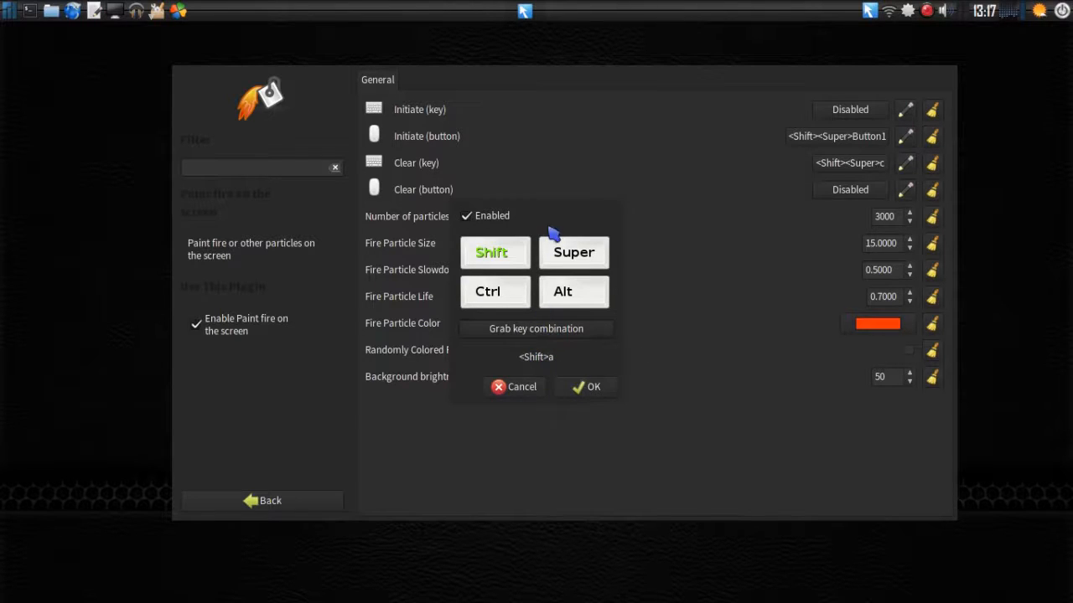
click(557, 334)
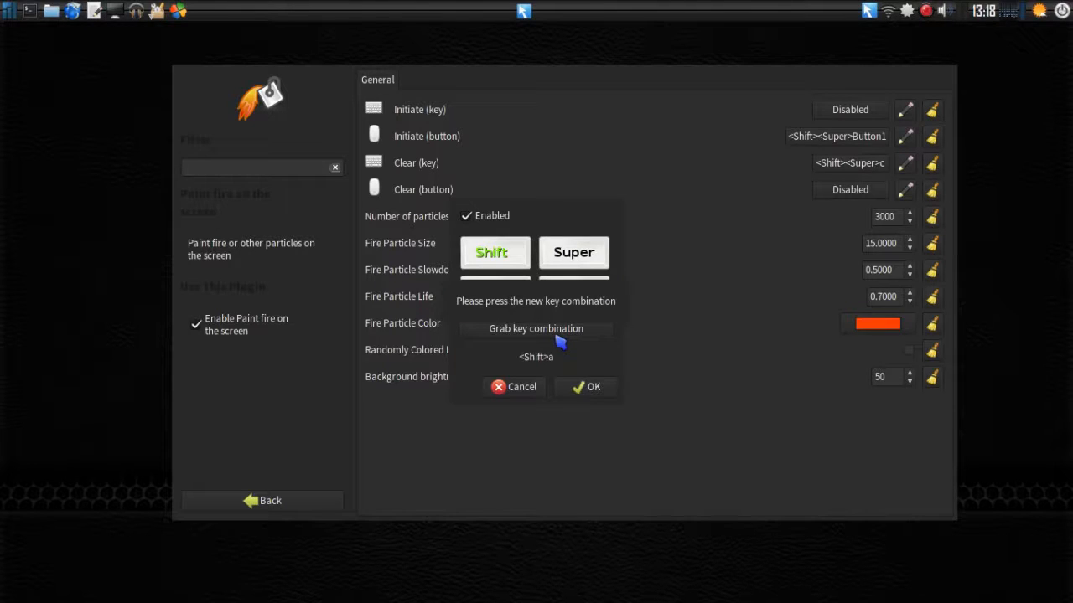
key(shift+super+a)
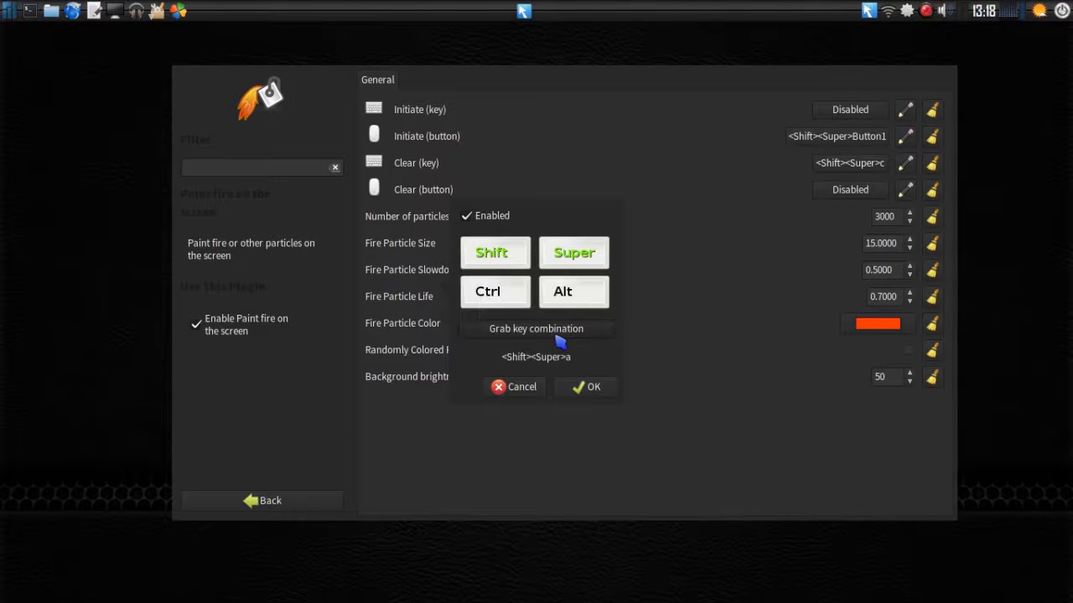
click(582, 387)
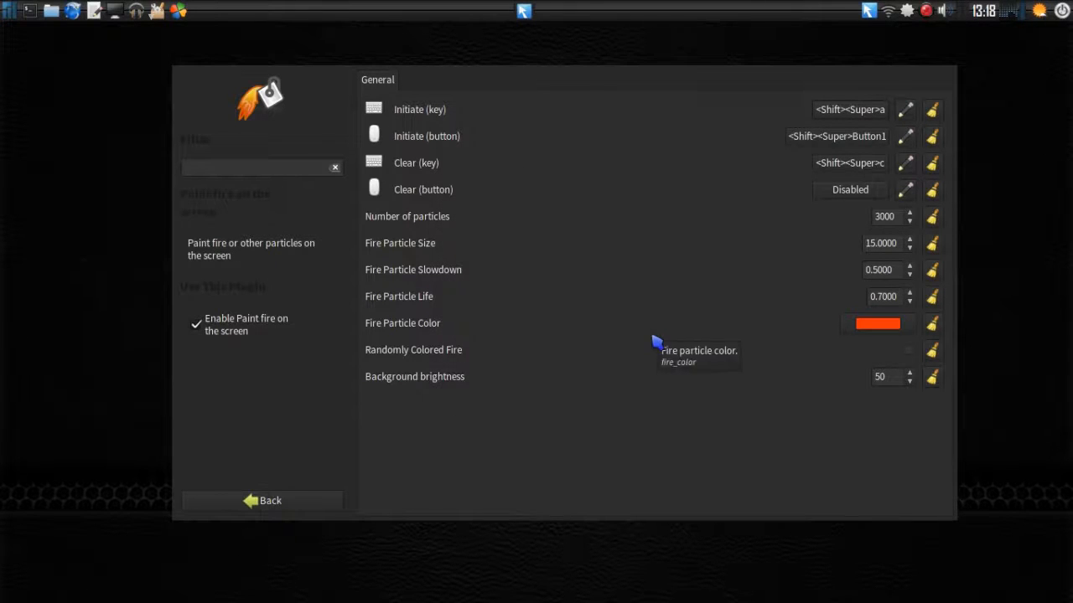
- Set the Fire Particle Color to #05FFEF, paint fire strokes across the screen to preview it, and clear them
key(shift+super+a)
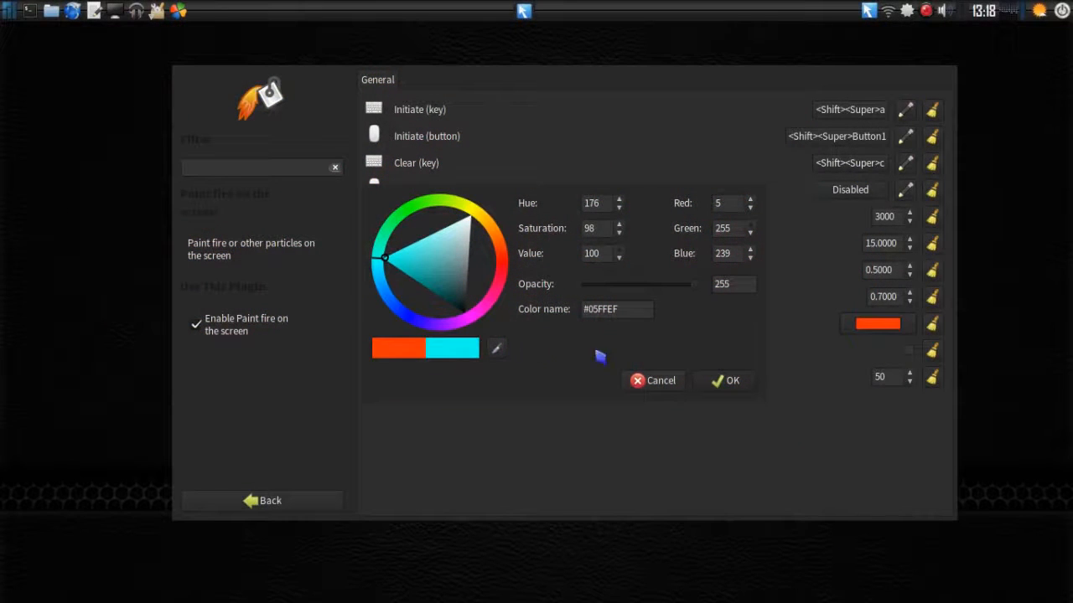
click(731, 381)
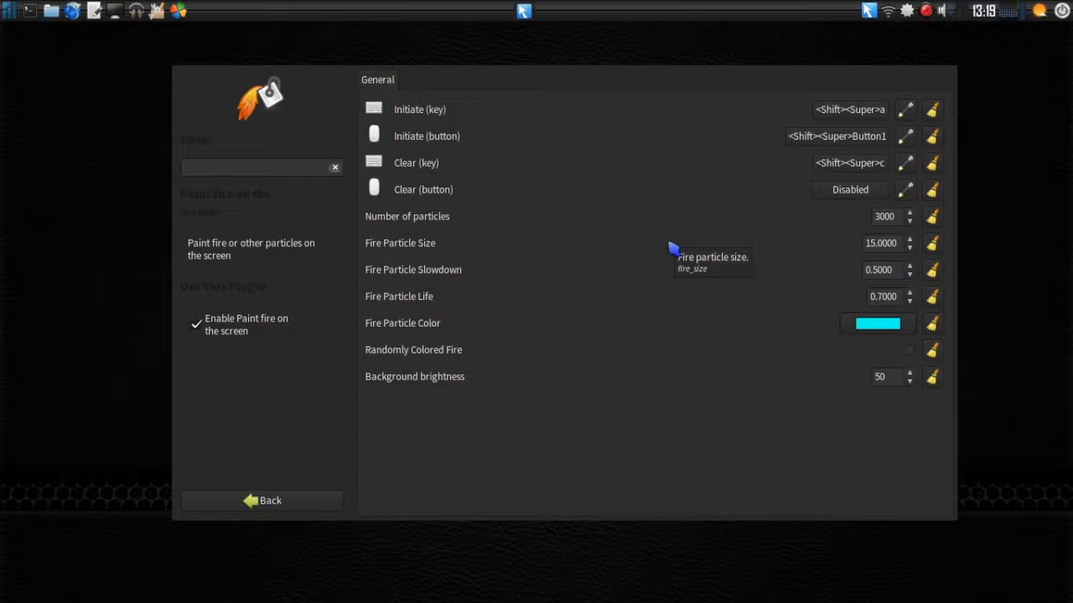
mouse_move(673, 249)
mouse_down()
mouse_move(666, 235)
mouse_move(438, 287)
mouse_move(280, 232)
mouse_move(540, 376)
mouse_move(771, 448)
mouse_move(824, 393)
mouse_move(877, 131)
mouse_move(901, 337)
mouse_move(734, 248)
mouse_up()
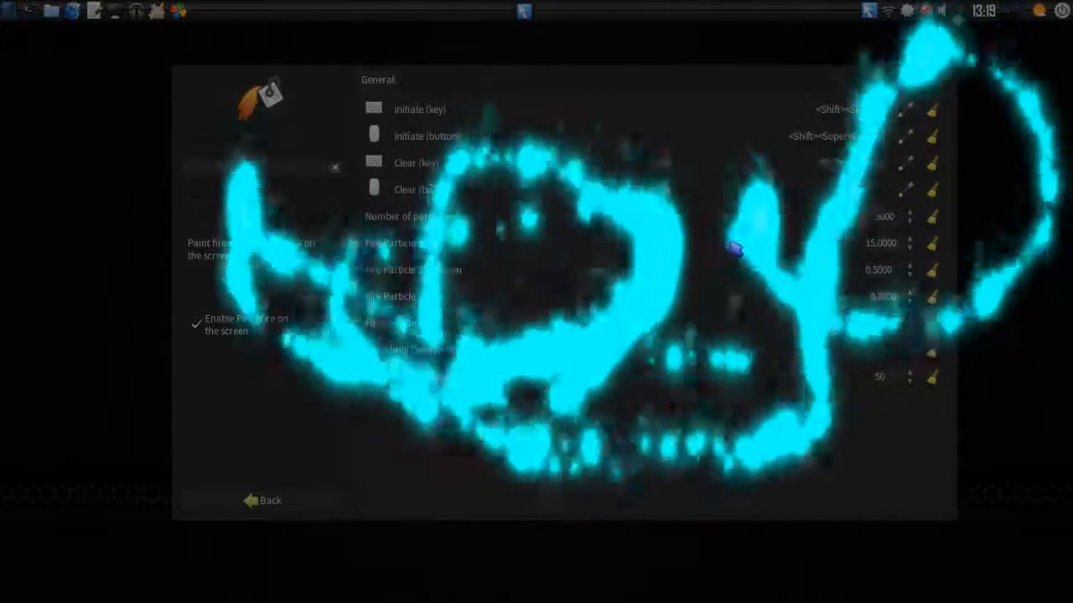
key(shift+super+c)
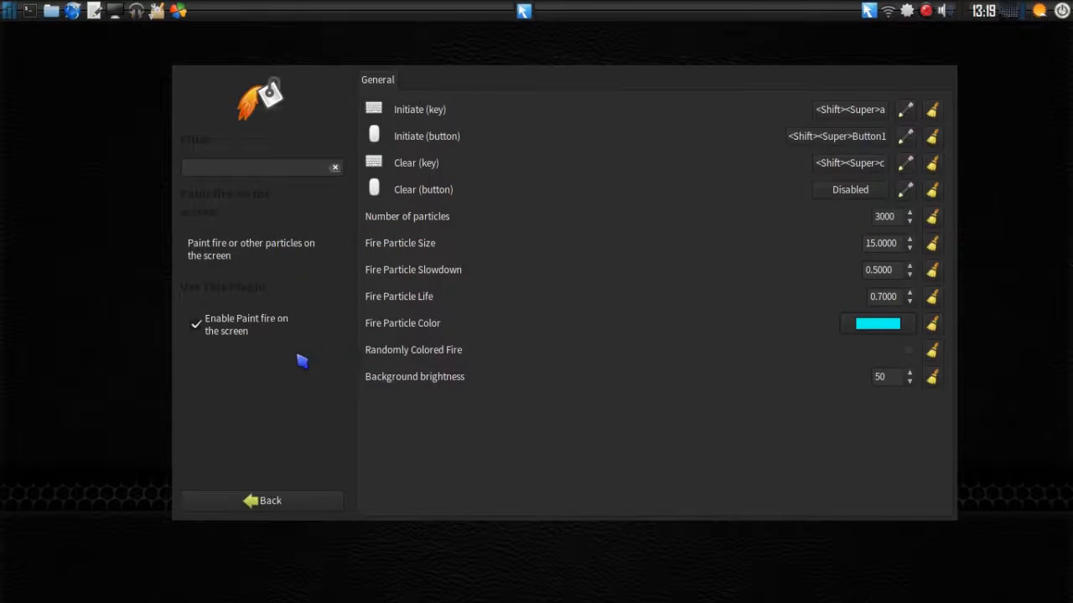
- Disable the Paint fire on the screen plugin and leave its settings
click(196, 325)
key(alt+F4)
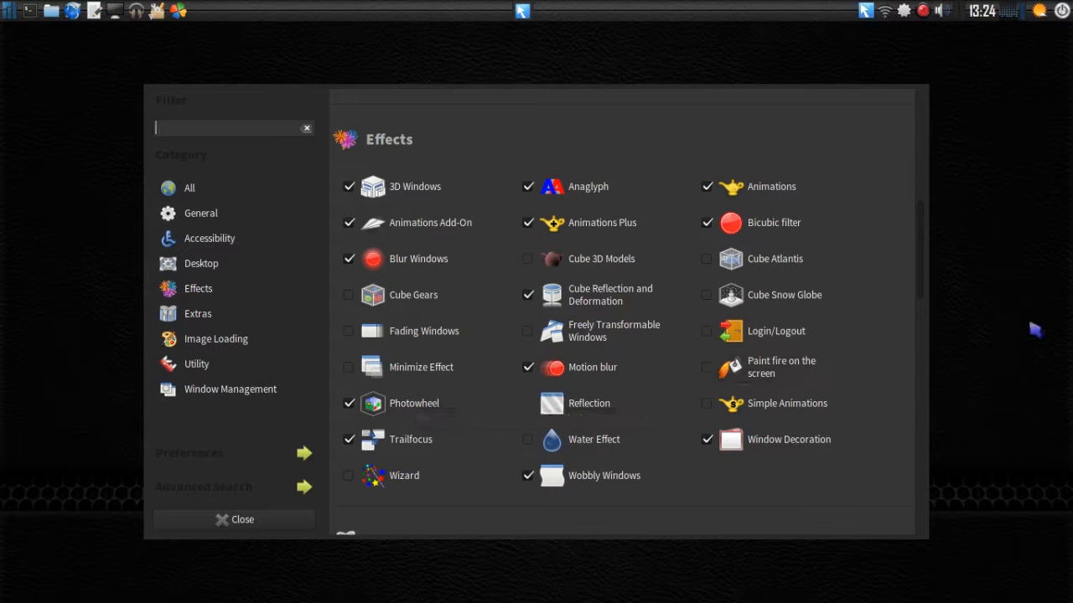
- Rotate the desktop cube to preview the Photowheel effect
drag(1035, 330, 620, 330)
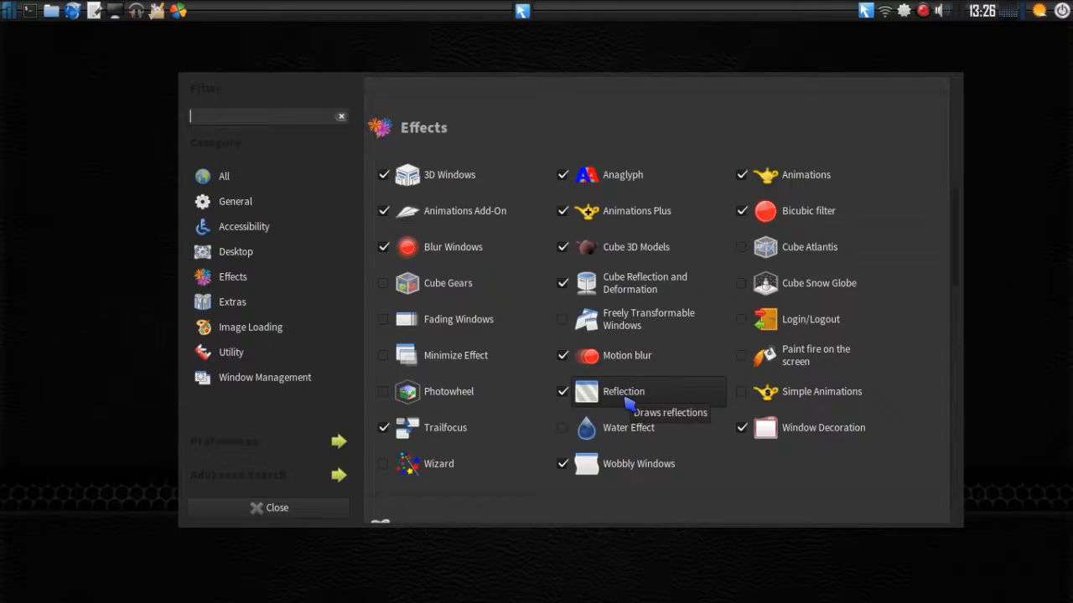
- Review the Reflection plugin's settings and rotate the desktop cube to preview reflections on the windows
drag(1015, 321, 1056, 321)
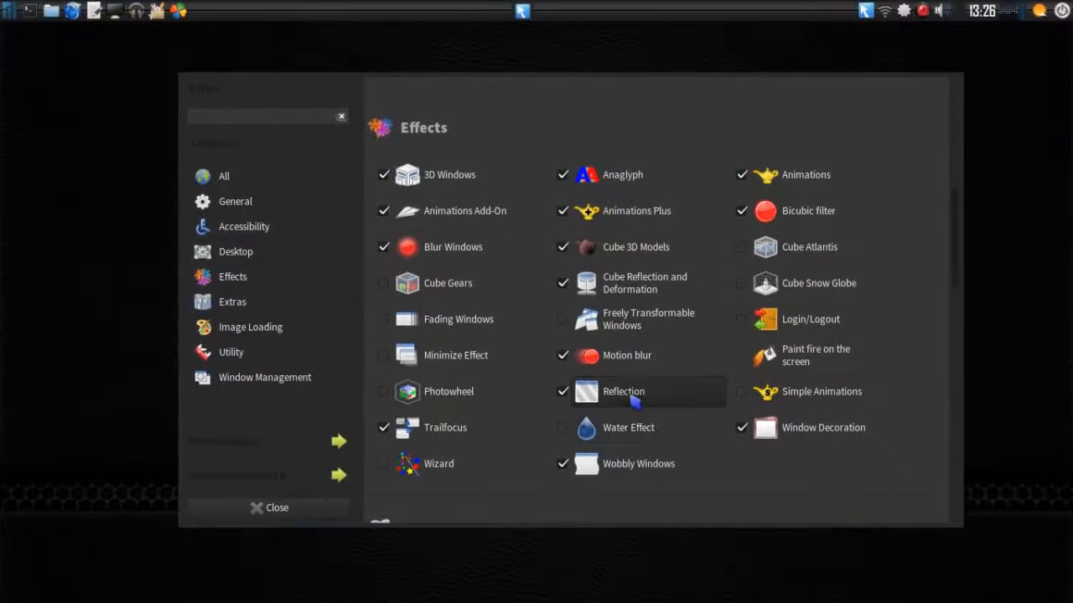
click(635, 400)
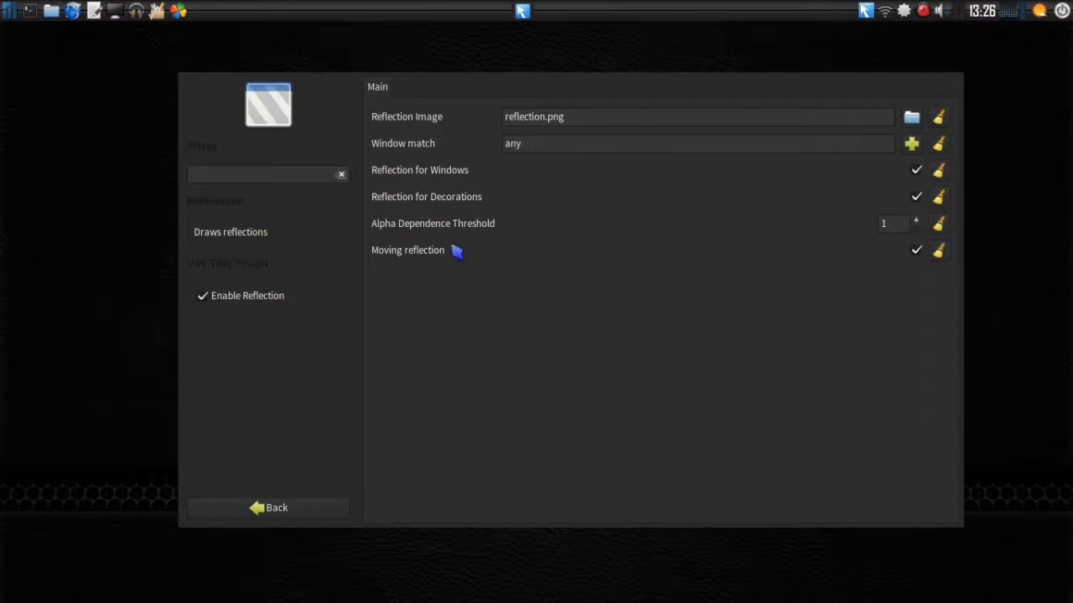
key(ctrl+alt+Left)
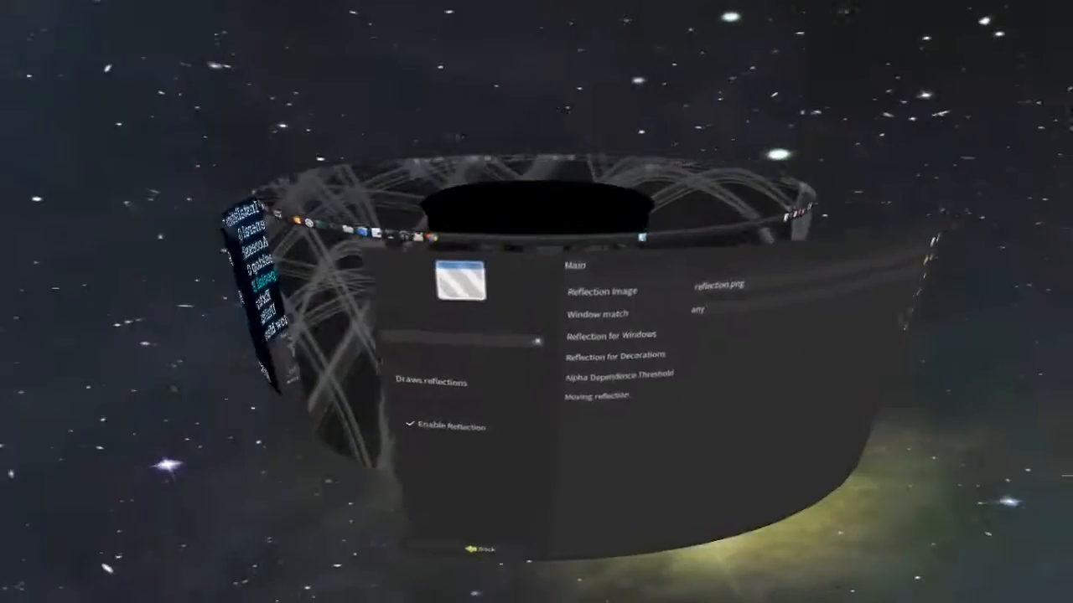
key(ctrl+alt+Right)
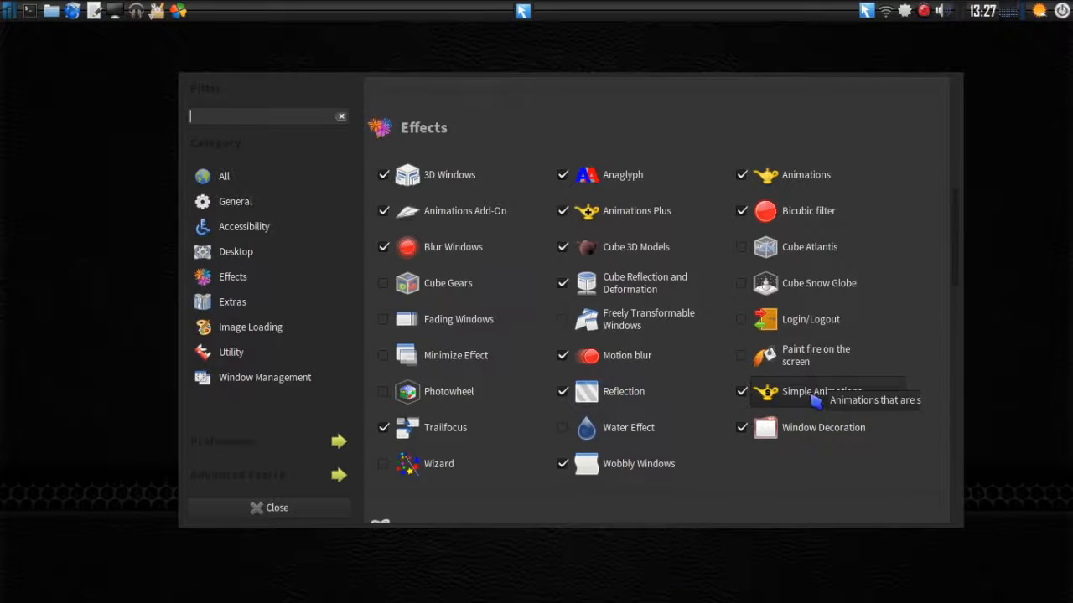
- Review the Rotate In and Sheet settings of the Simple Animations plugin, return to the plugin list, and disable Reflection
click(818, 394)
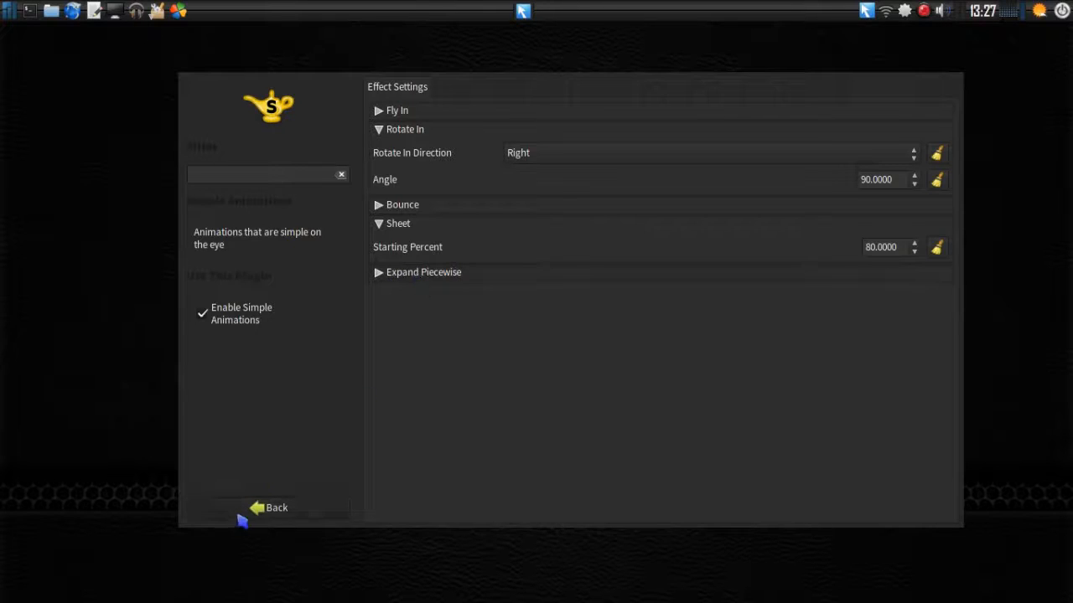
click(240, 513)
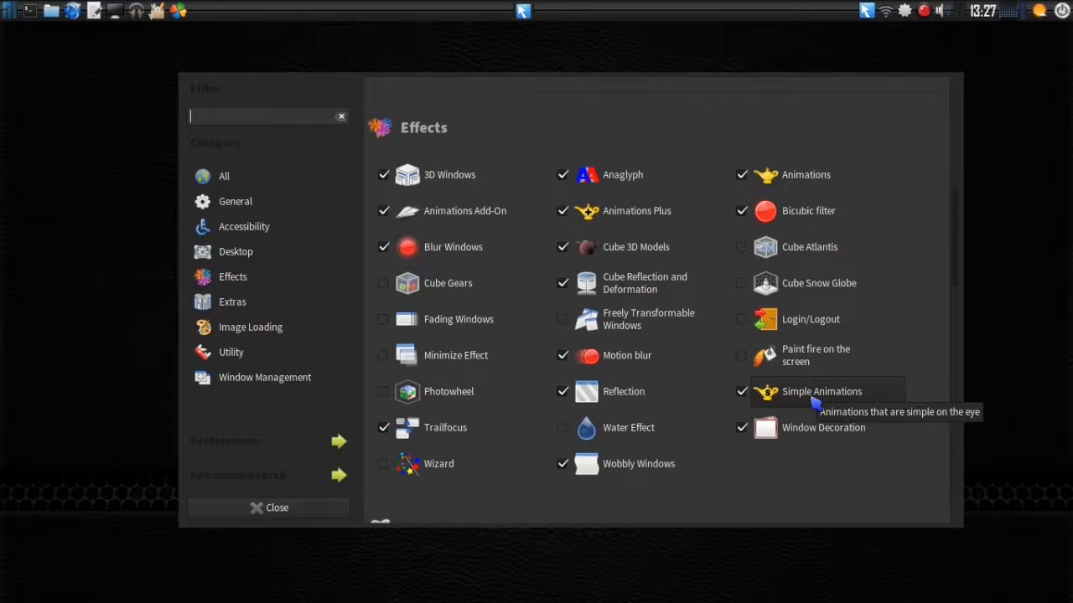
click(562, 391)
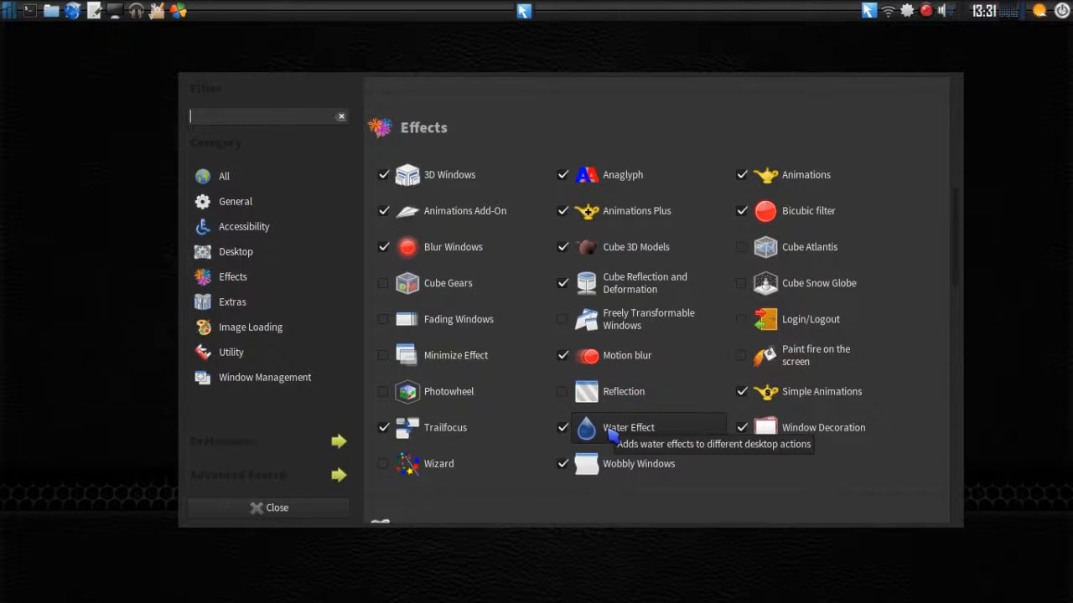
- Open the Water Effect plugin and preview its pointer ripples and rain effect across the screen
click(610, 430)
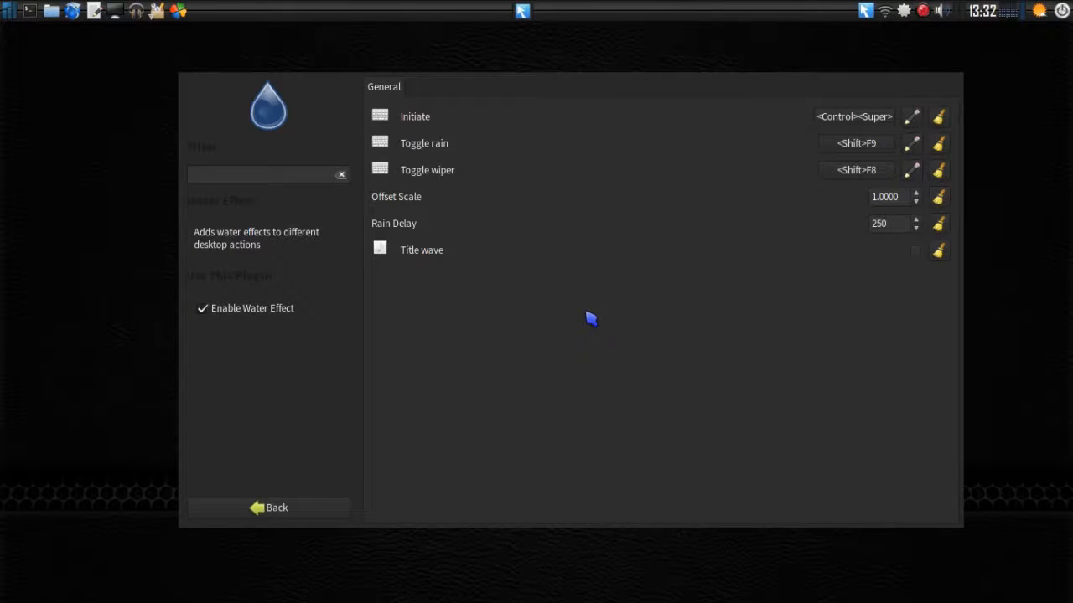
key(ctrl+super)
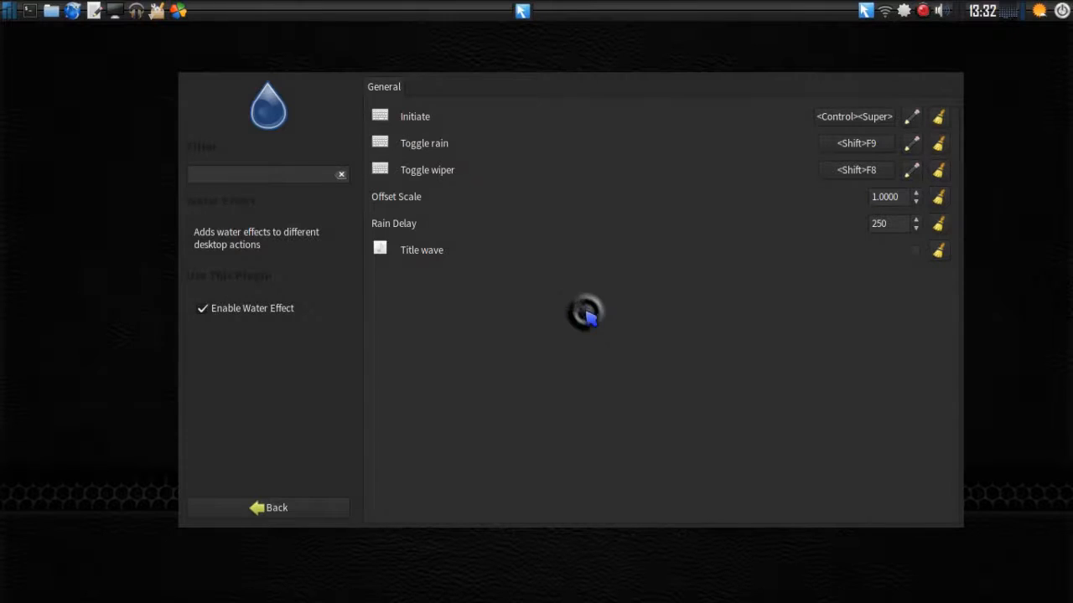
key(ctrl+super)
key(ctrl+super)
key(ctrl+super)
key(ctrl+super)
key(ctrl+super)
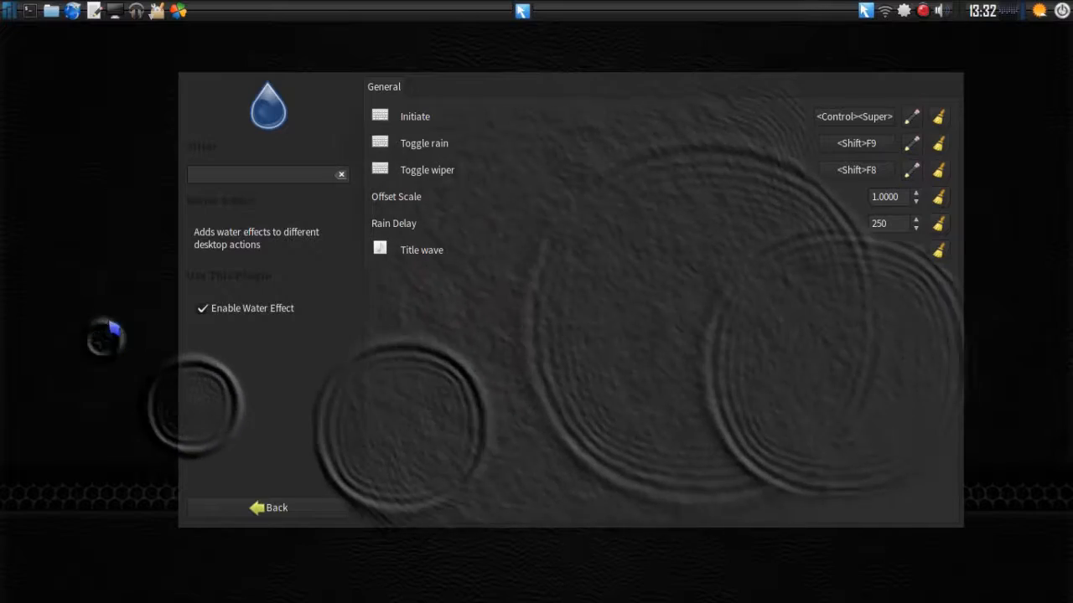
key(ctrl+super)
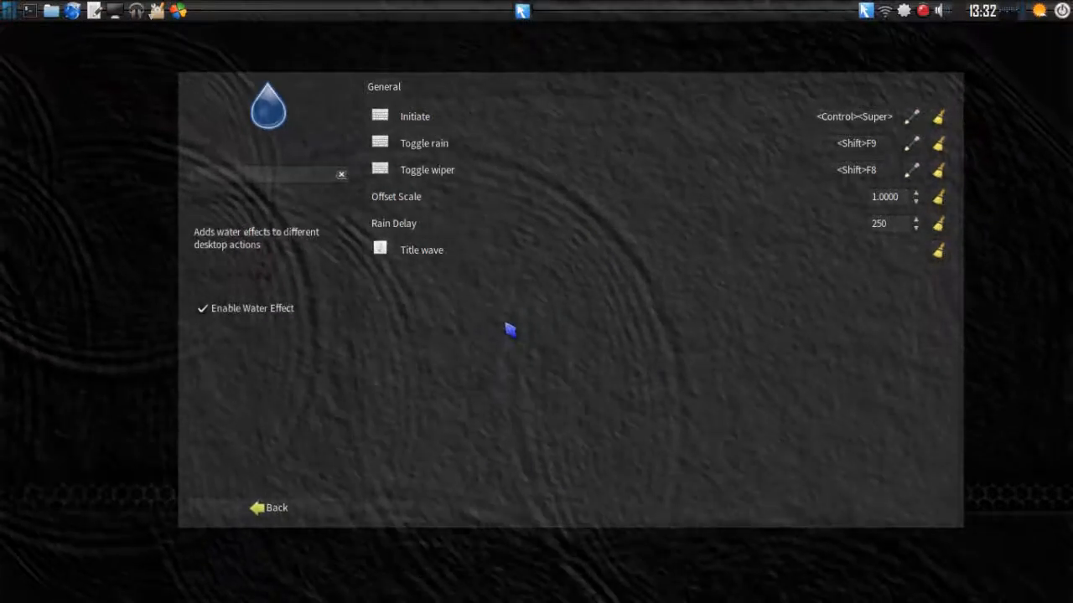
key(shift+F9)
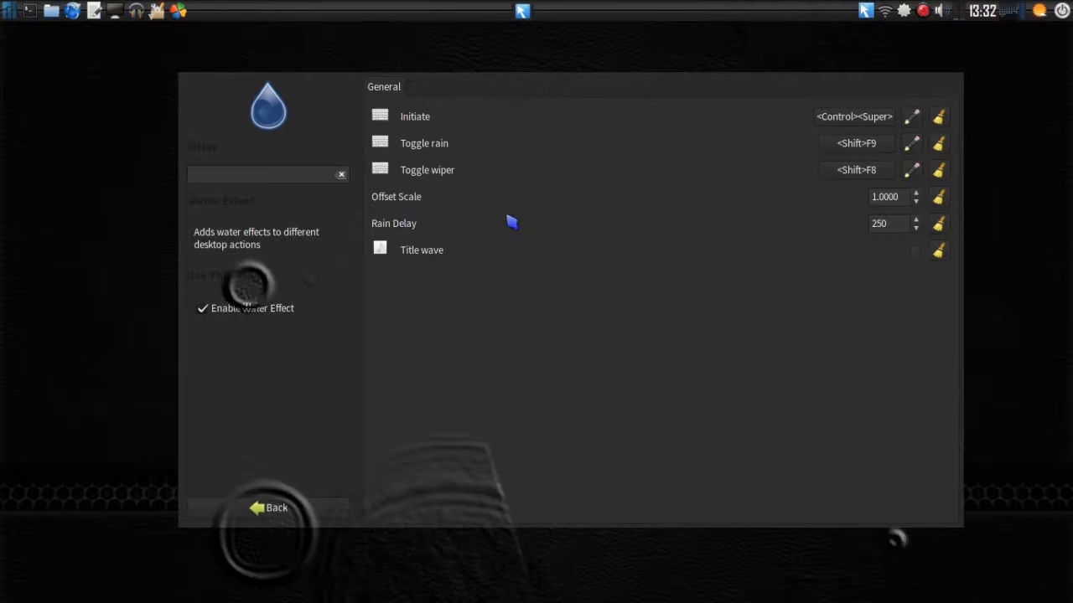
mouse_move(512, 222)
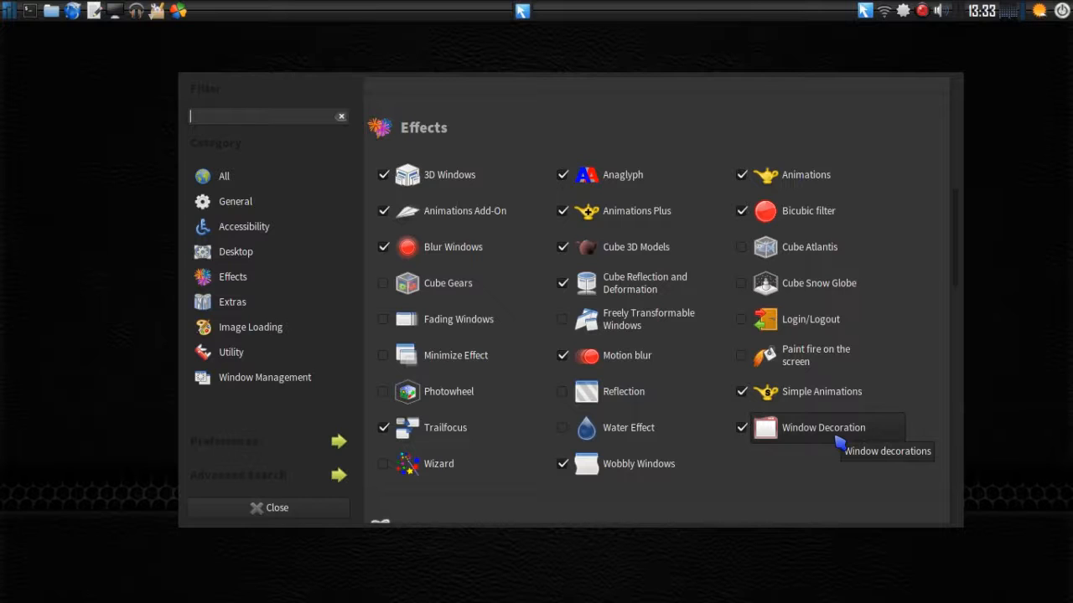
- In the Window Decoration plugin, set the Shadow Color to #000000 with opacity 255 and return to the plugin list
click(838, 441)
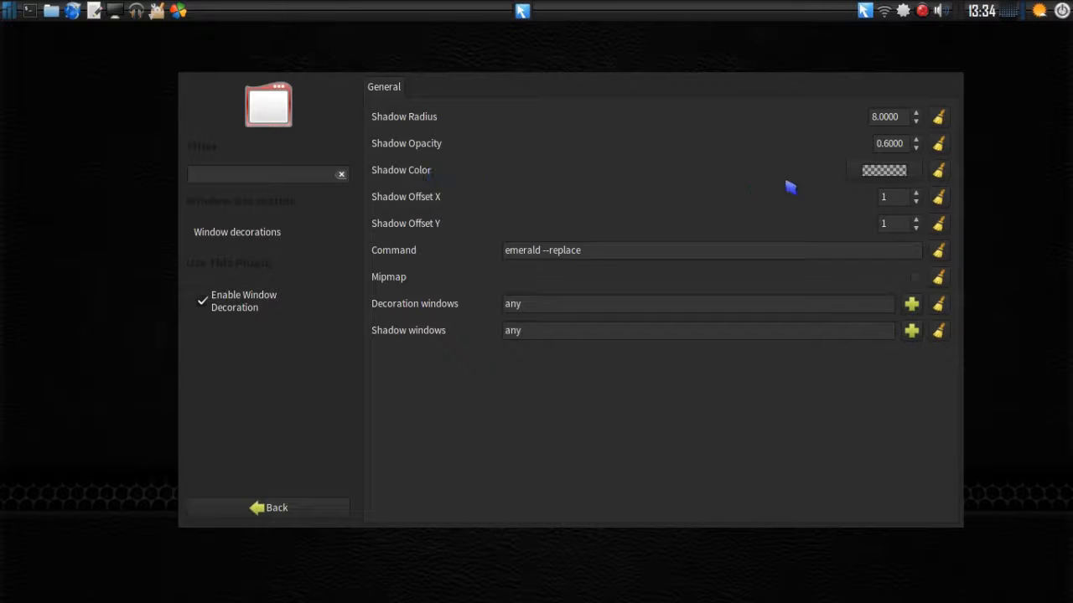
click(886, 175)
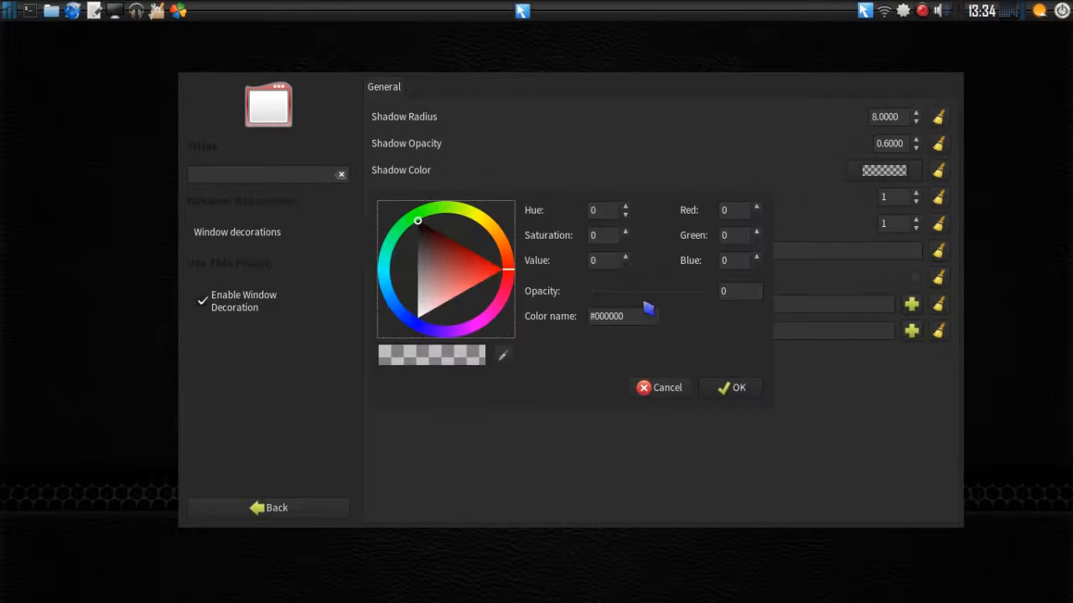
click(422, 232)
drag(422, 231, 401, 214)
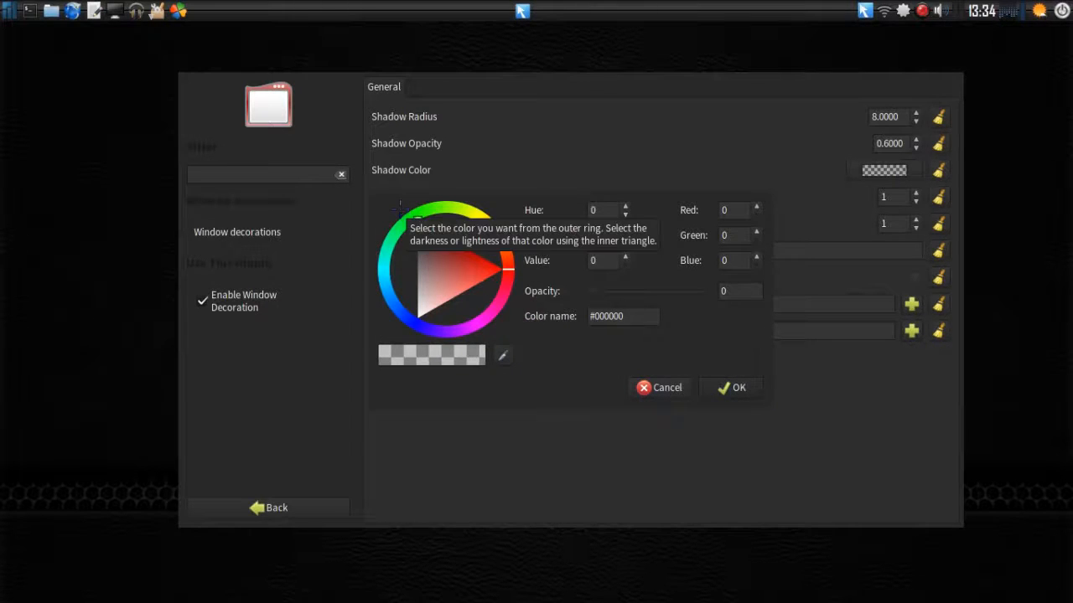
drag(601, 292, 739, 302)
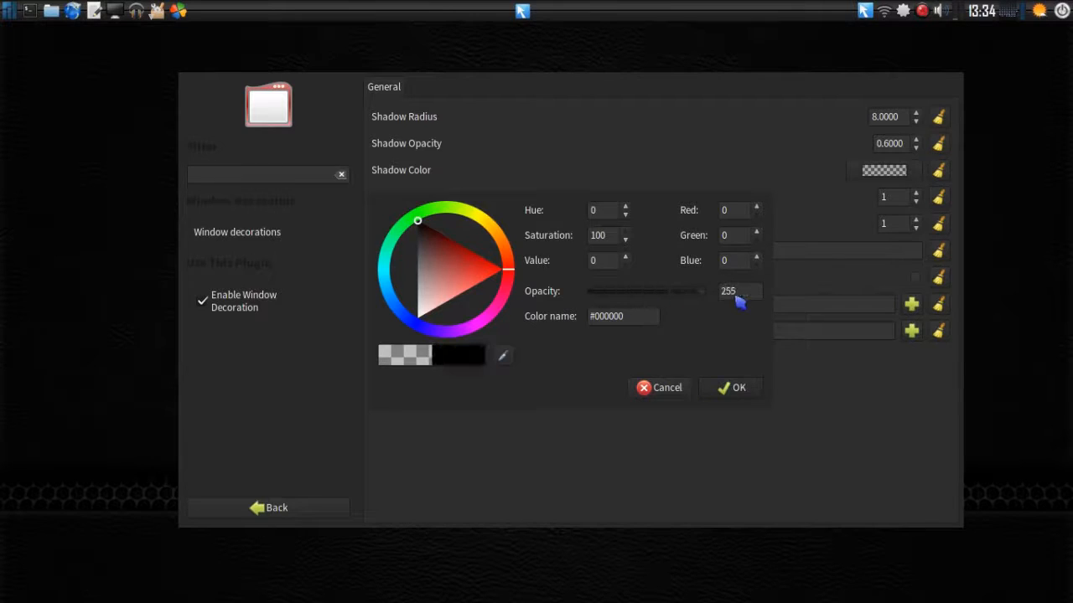
click(743, 392)
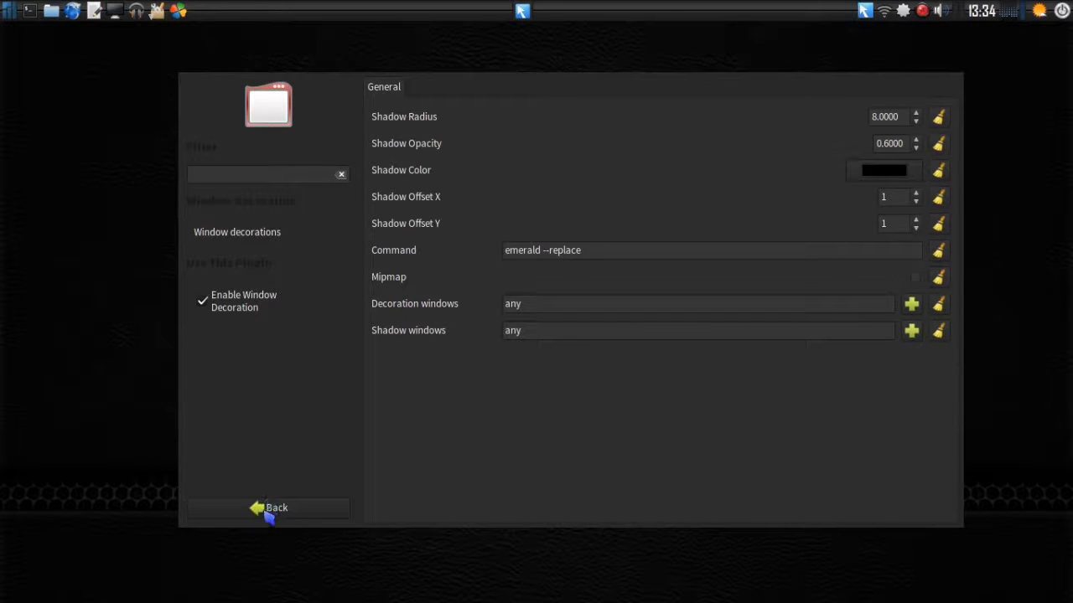
click(267, 514)
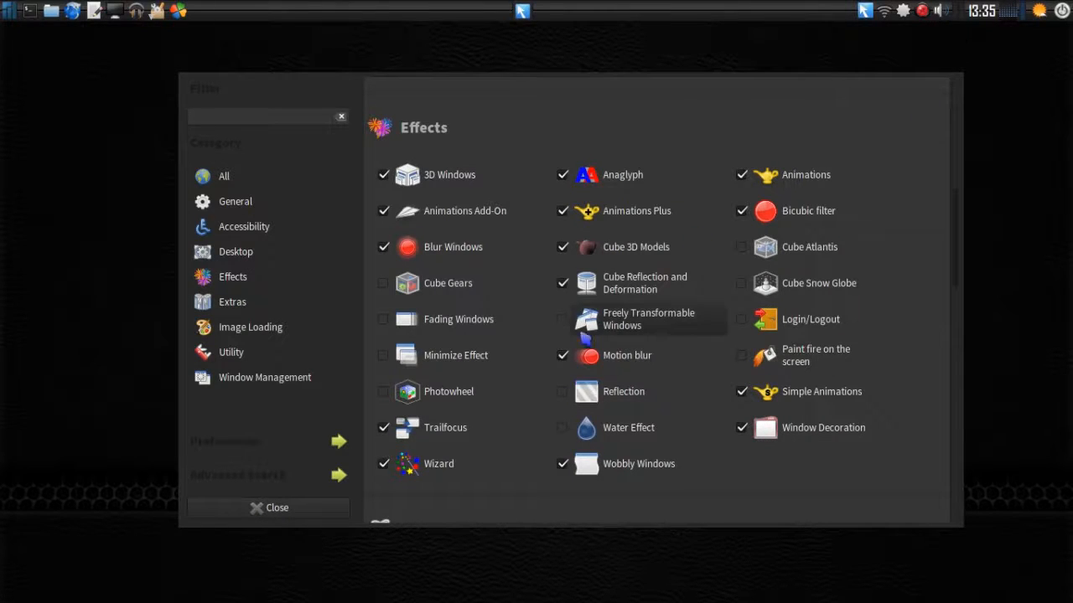
- Open the Wizard plugin, preview its particle effect while reviewing the gravity and emitter settings, and return to the plugin list
click(449, 474)
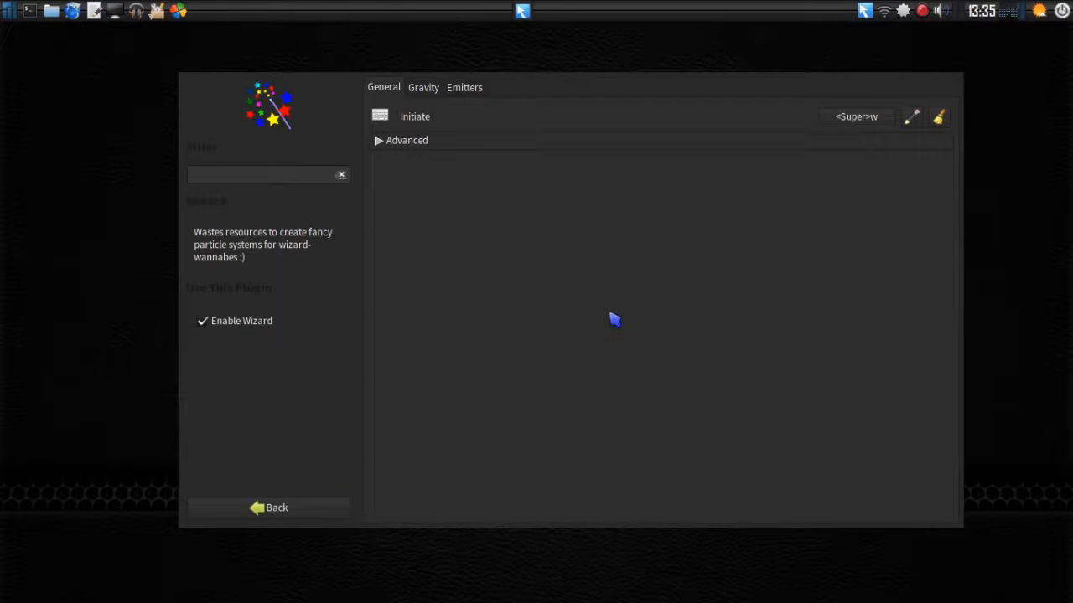
key(super+w)
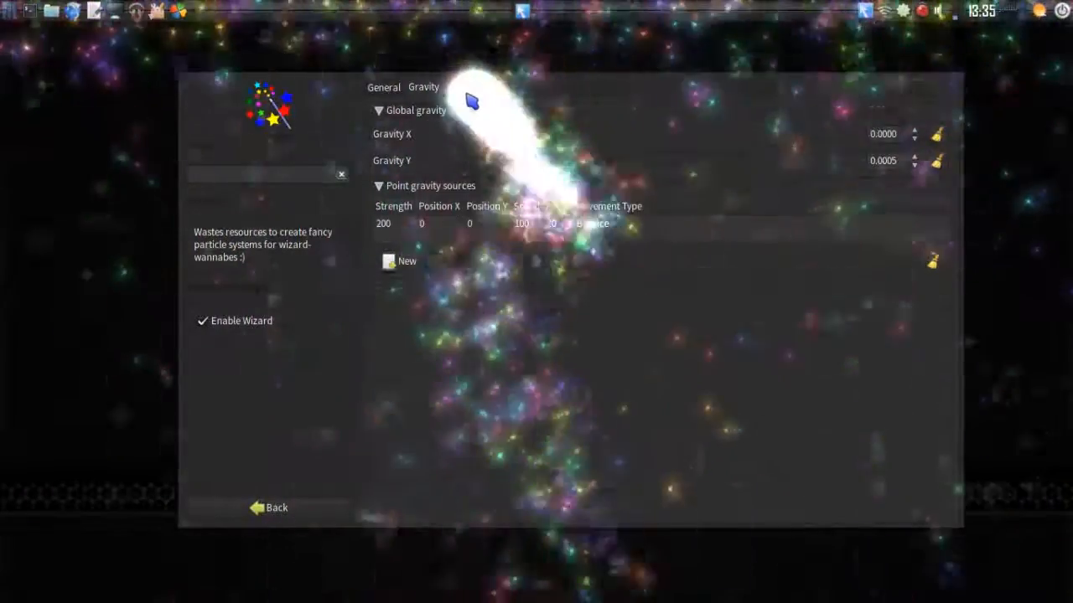
click(464, 87)
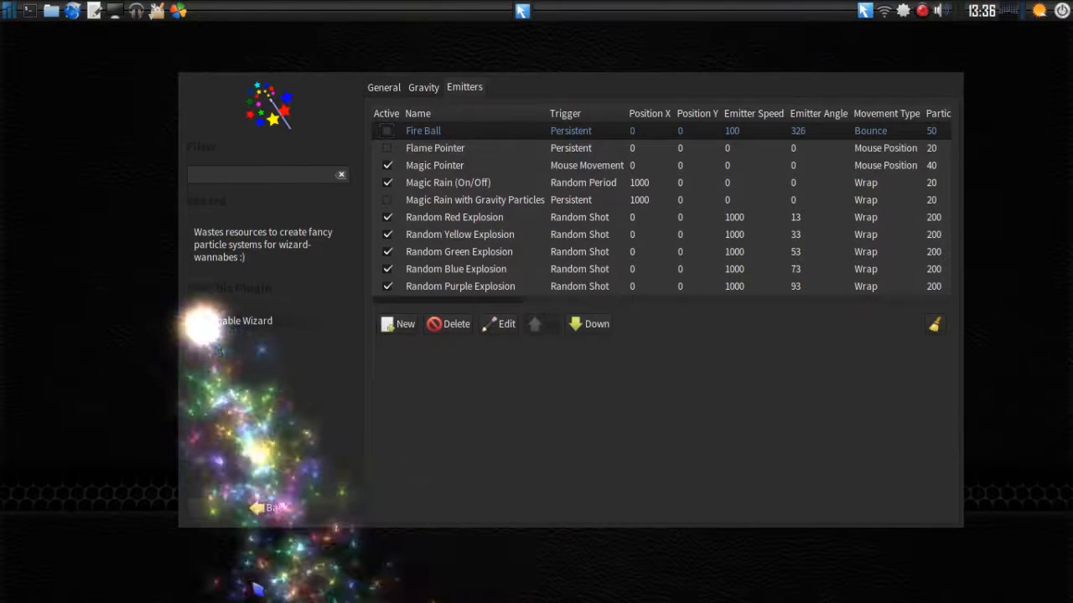
click(268, 509)
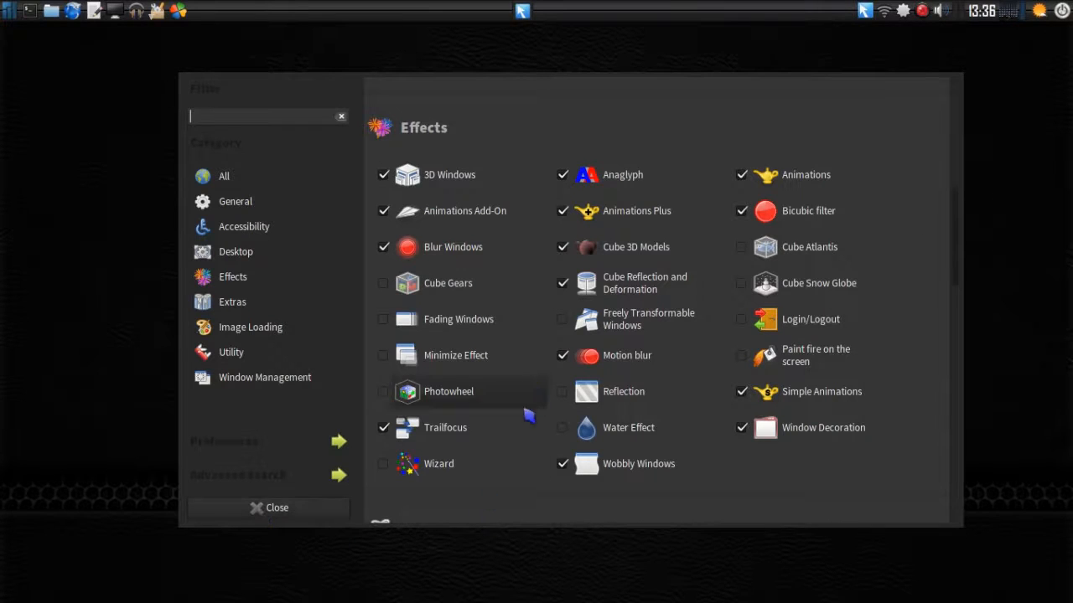
- Move the settings window around to preview the wobble effect and review the Wobbly Windows plugin's friction and spring settings
drag(637, 102, 649, 79)
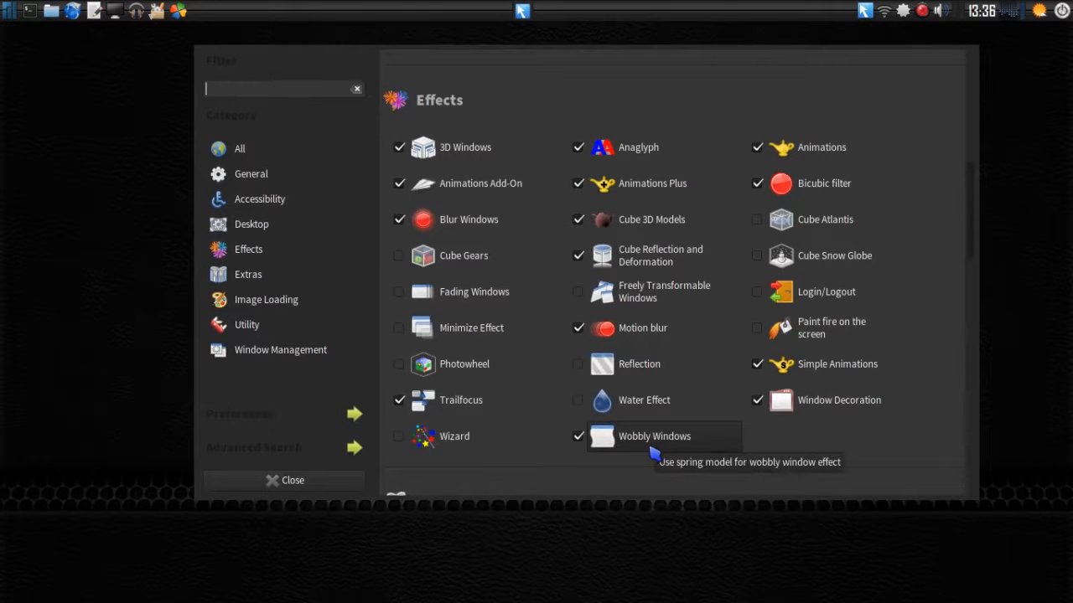
drag(745, 91, 635, 145)
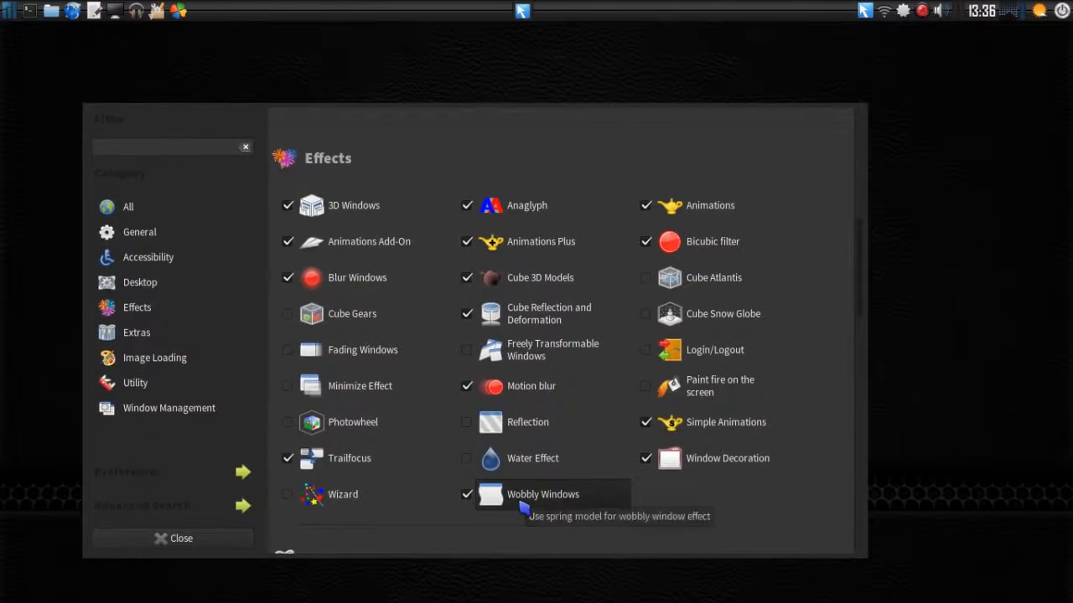
click(522, 502)
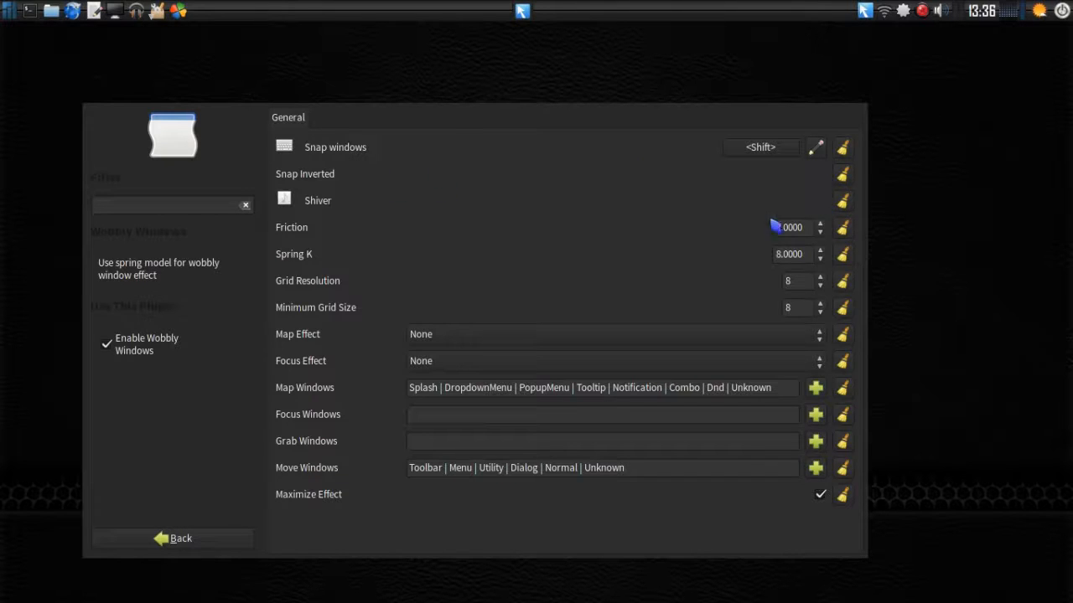
drag(468, 221, 542, 195)
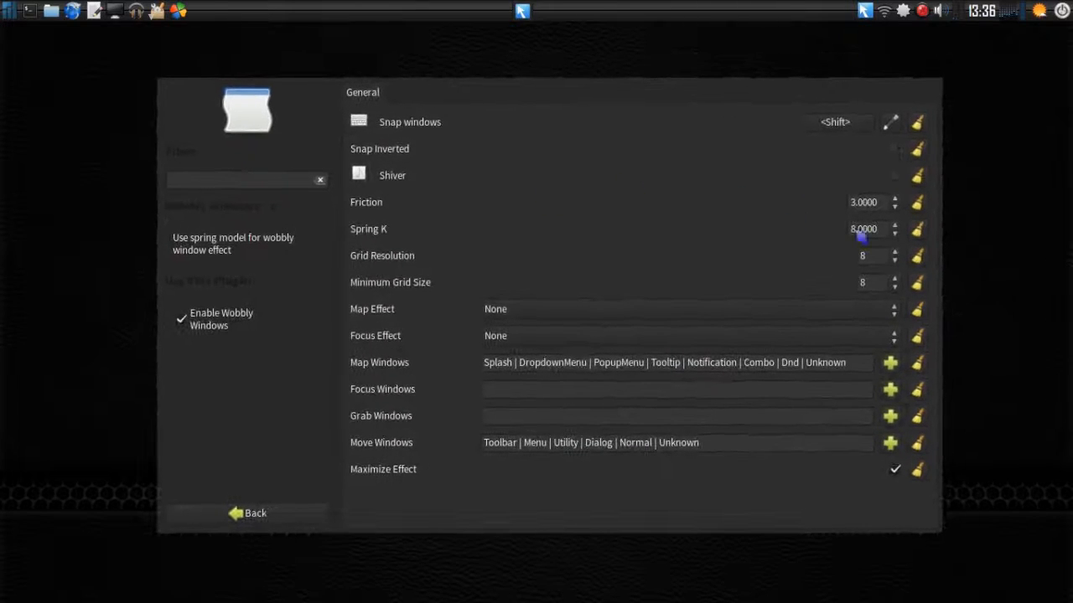
drag(578, 156, 533, 160)
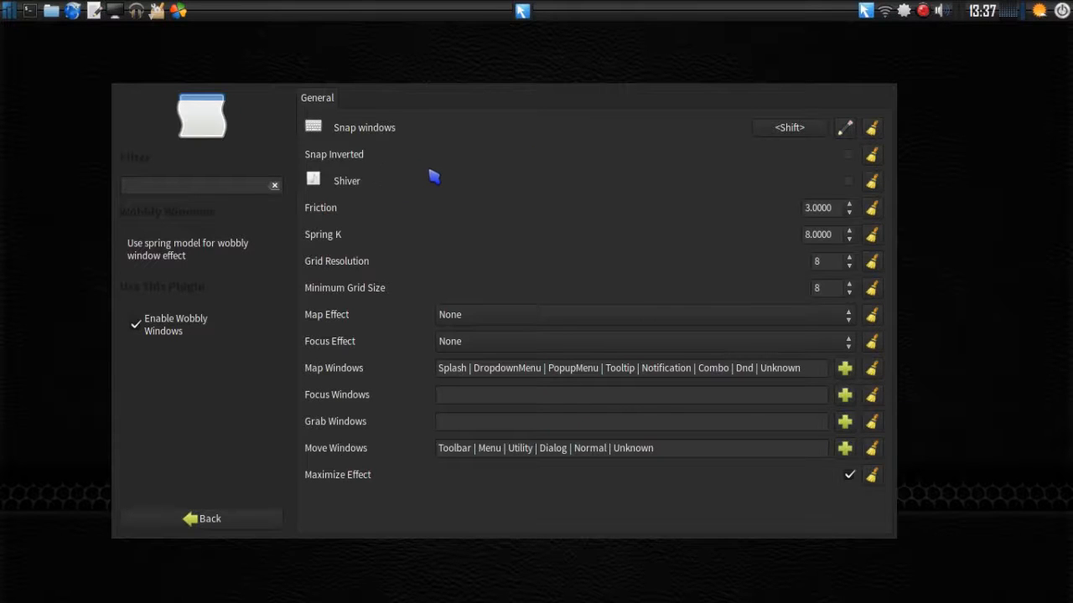
drag(430, 171, 528, 189)
drag(434, 177, 585, 205)
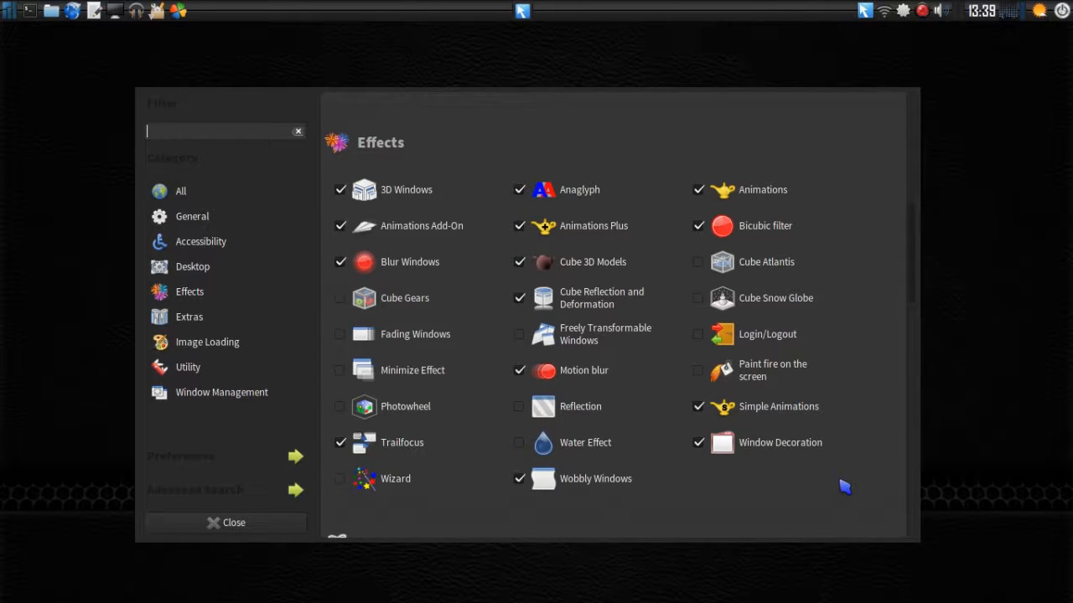
- Reopen the Window Decoration plugin to review its shadow and decorator command settings, and return to the plugin list
click(805, 454)
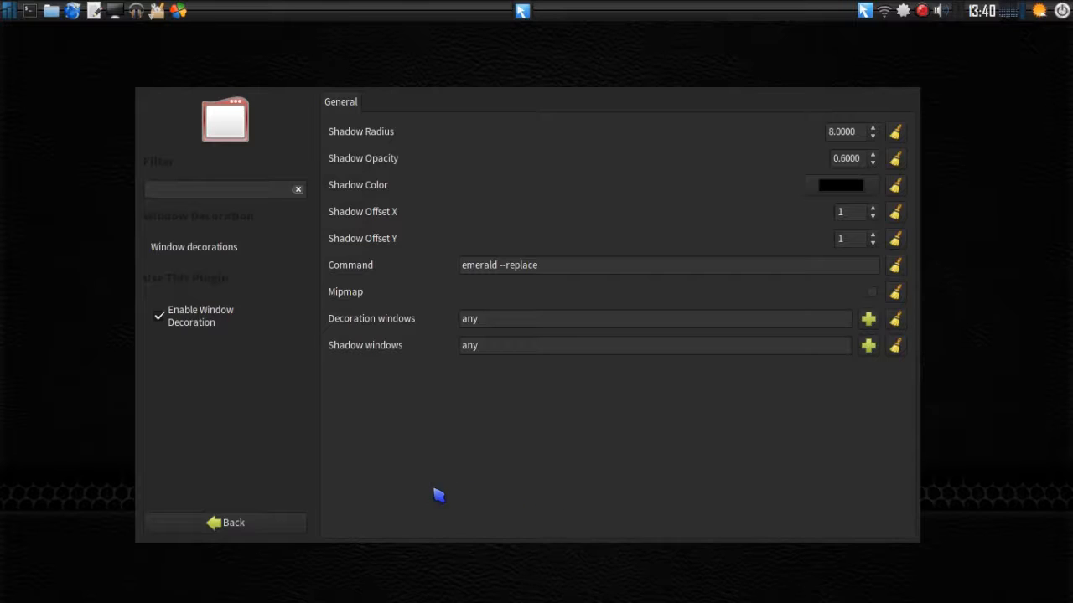
click(219, 523)
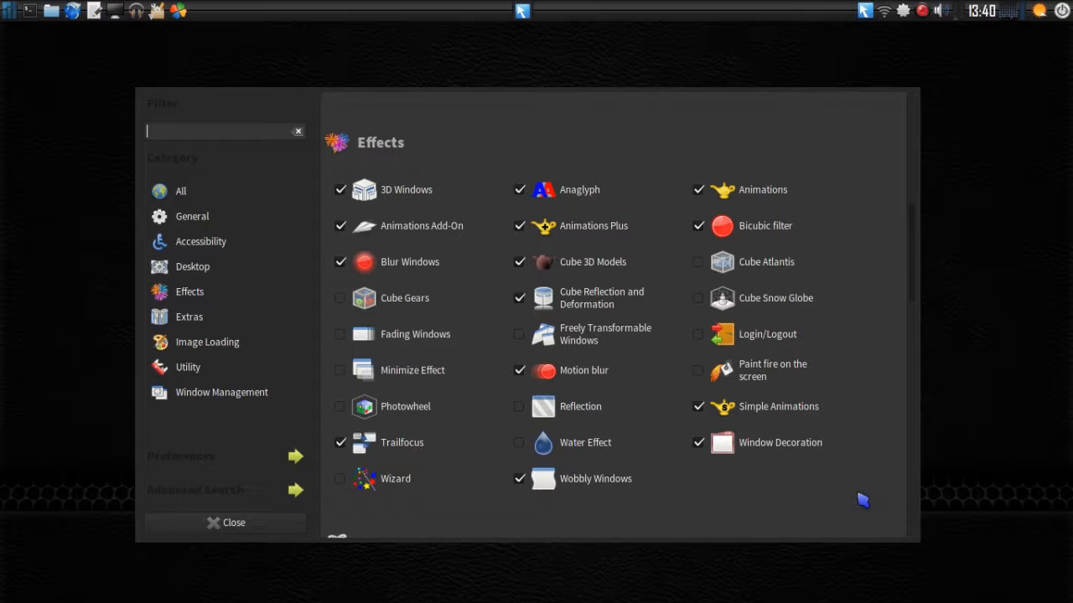
- Look over the plugin list from the Effects section through the Extras, Image Loading and Utility sections
scroll(863, 501, down, 10)
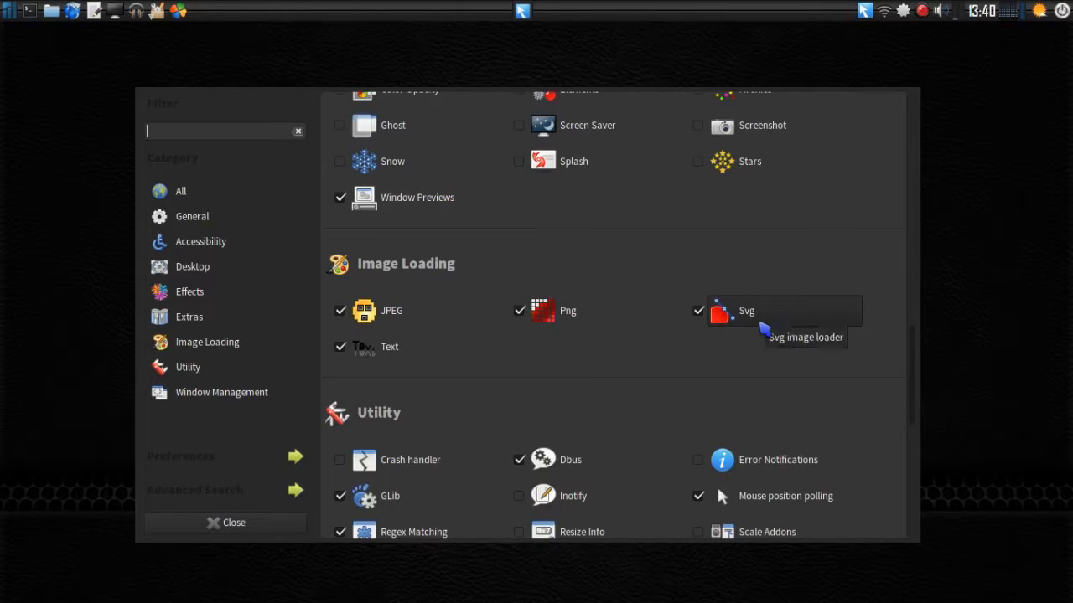
scroll(764, 330, up, 5)
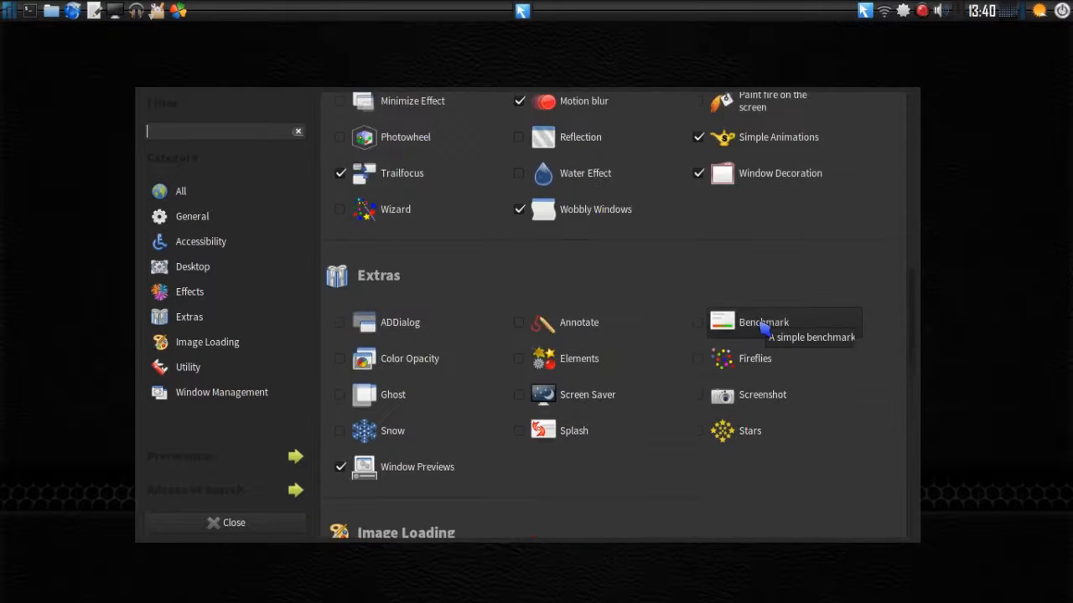
scroll(765, 330, up, 2)
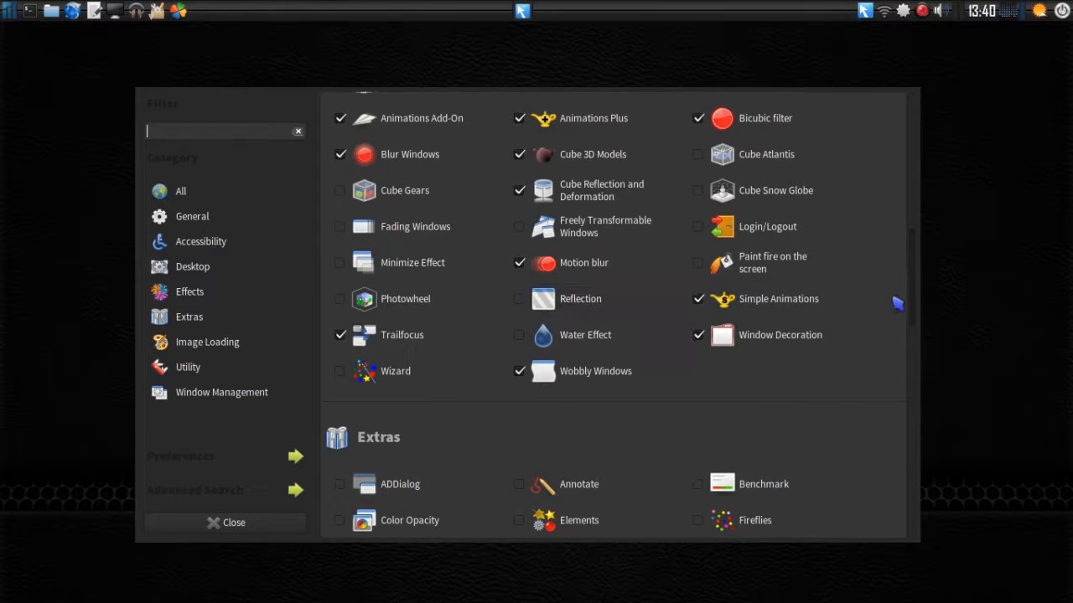
scroll(897, 304, up, 1)
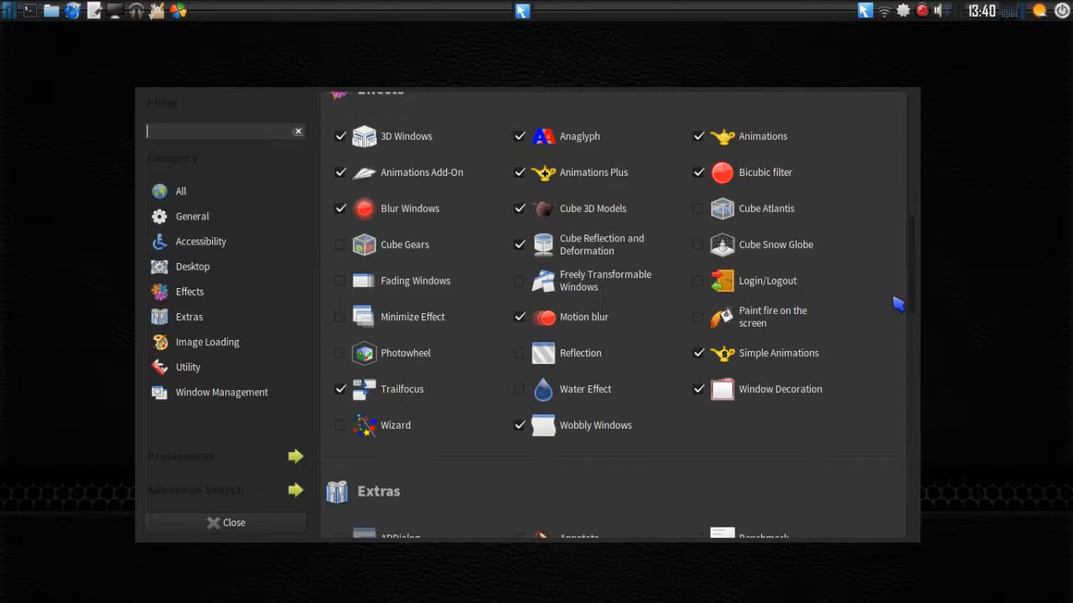
scroll(898, 304, down, 6)
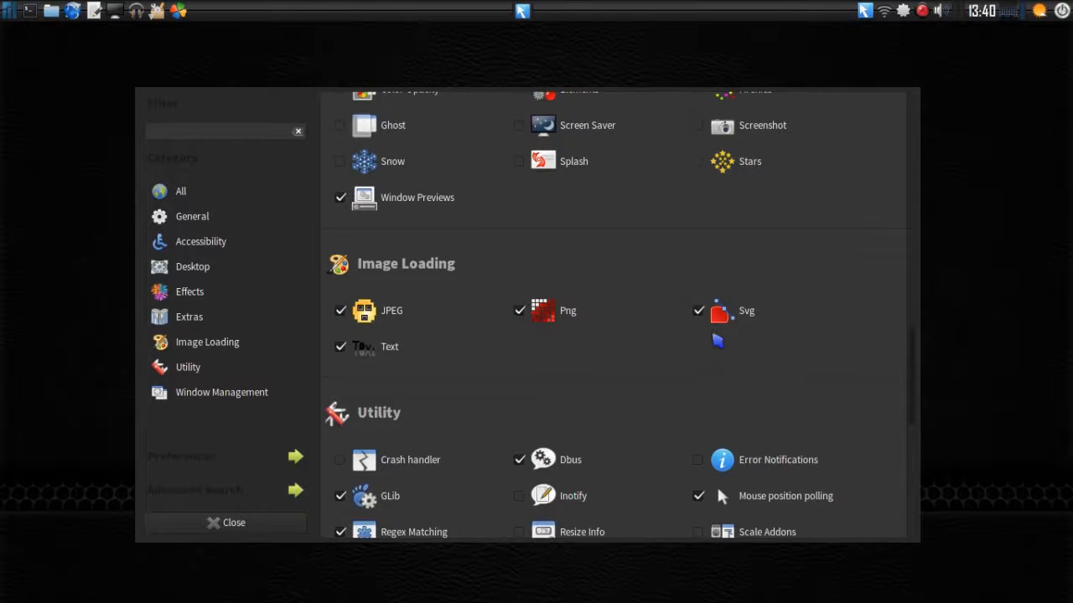
scroll(843, 314, up, 5)
scroll(843, 317, up, 3)
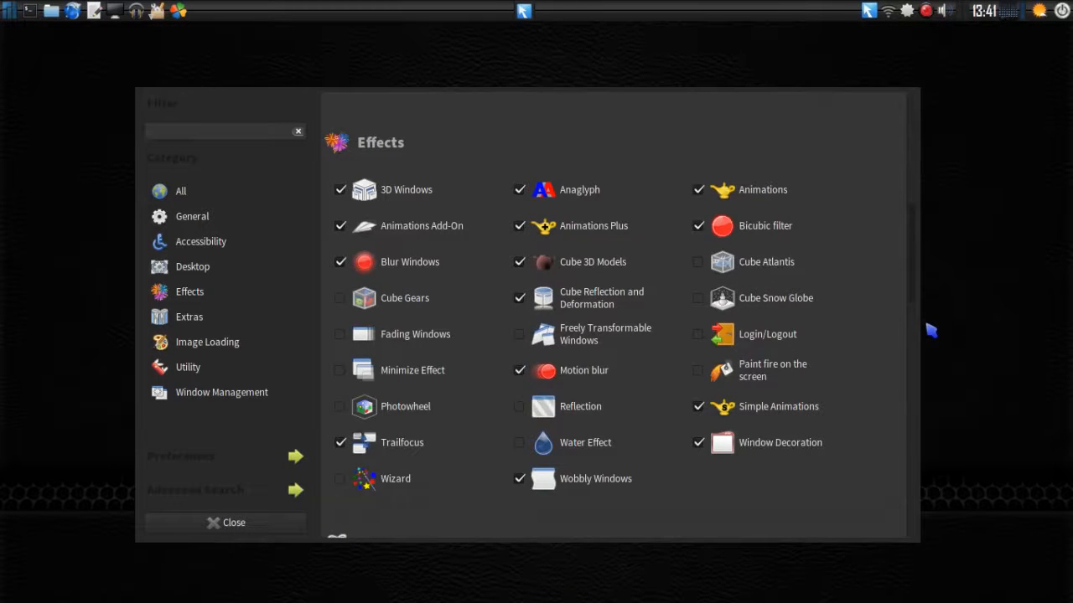
scroll(897, 324, down, 3)
scroll(894, 324, down, 1)
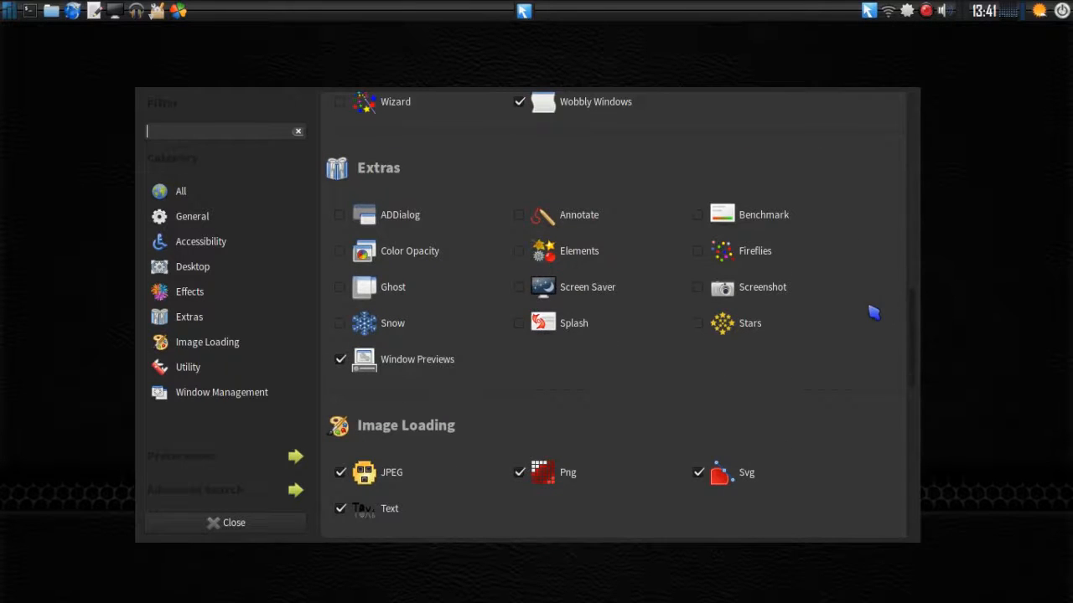